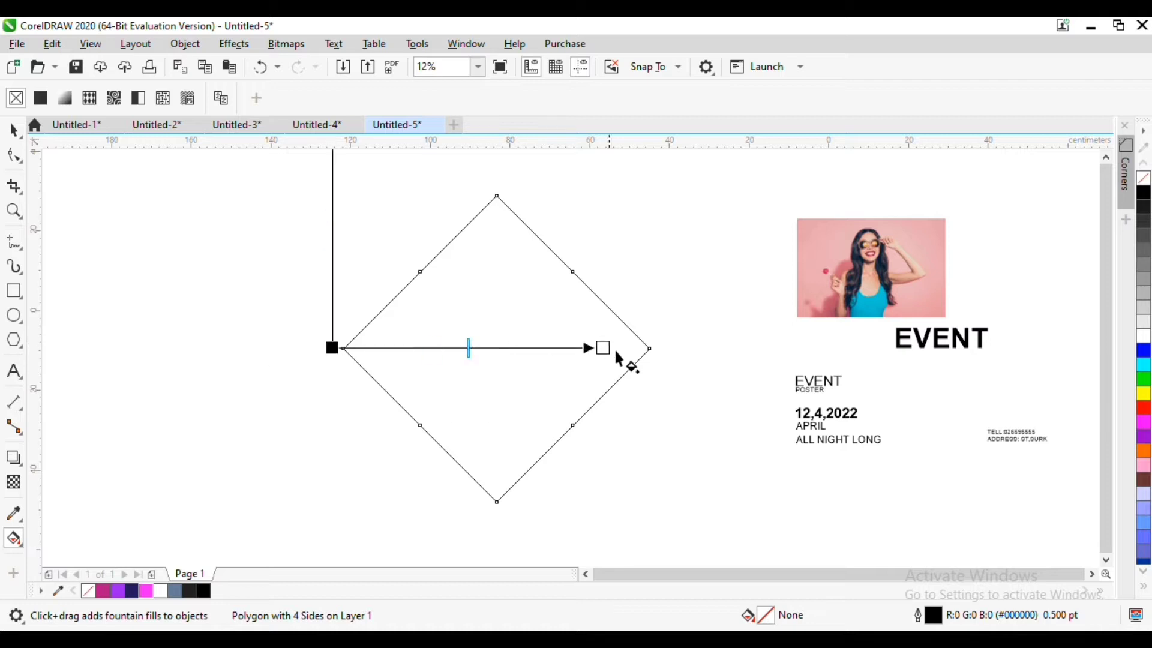
Apply a horizontal fountain fill from pink at the left to purple at the right of the diamond and remove its outline.
left_click_drag(616, 354, 672, 353)
left_click(332, 347)
left_click(118, 591)
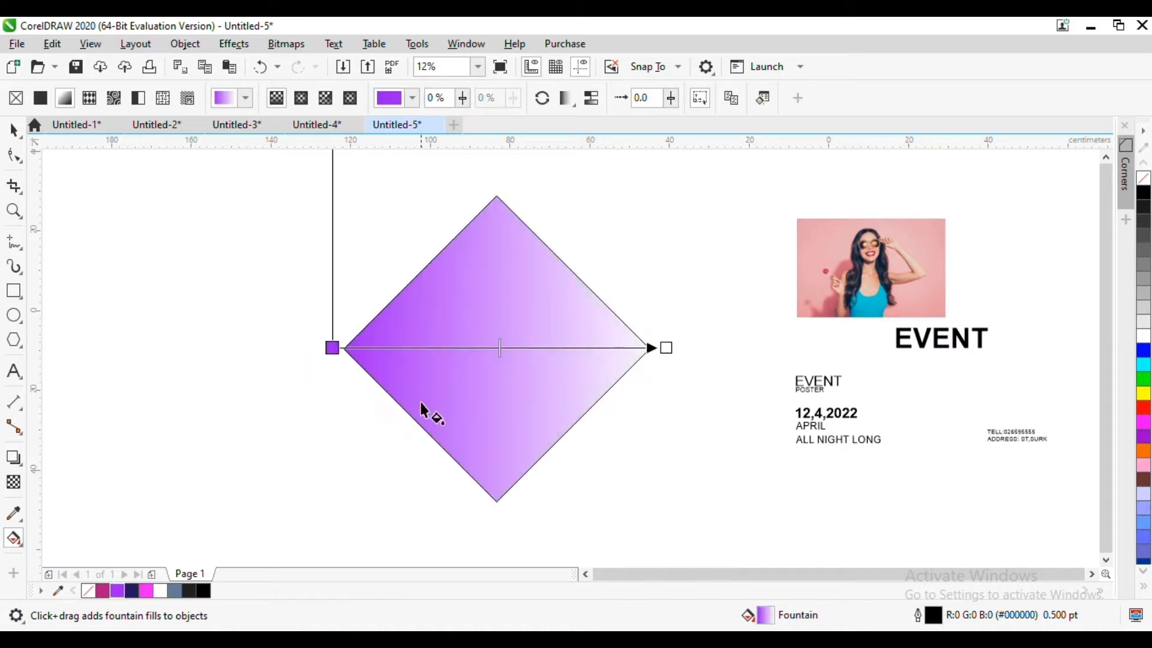
left_click(103, 592)
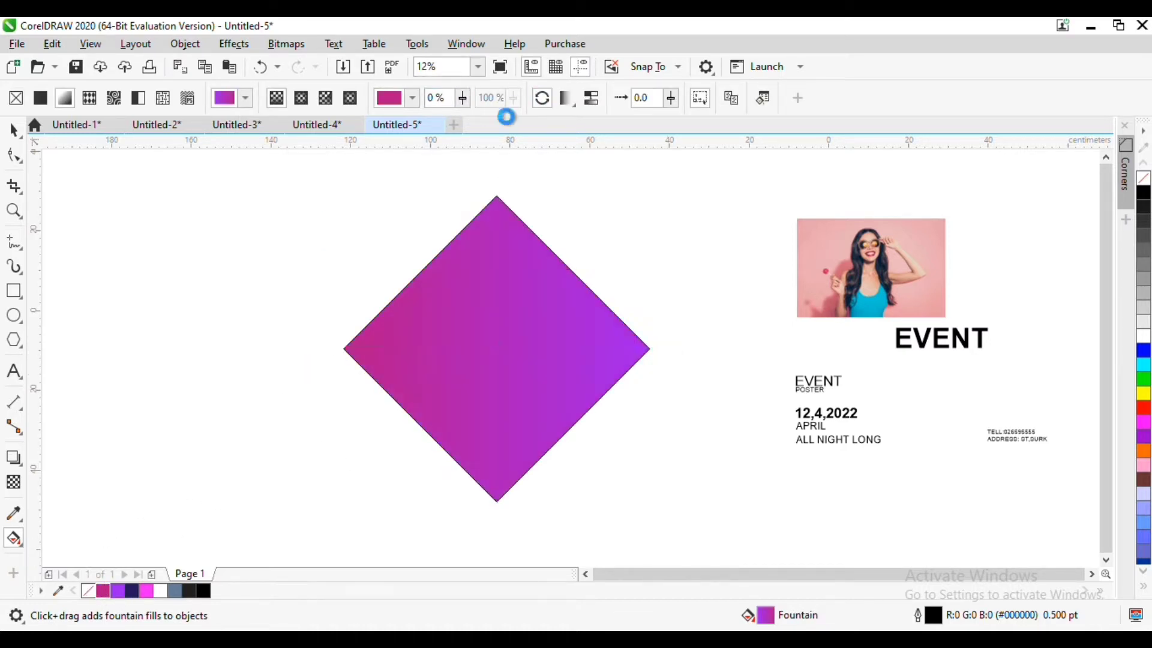
left_click(14, 129)
right_click(1146, 183)
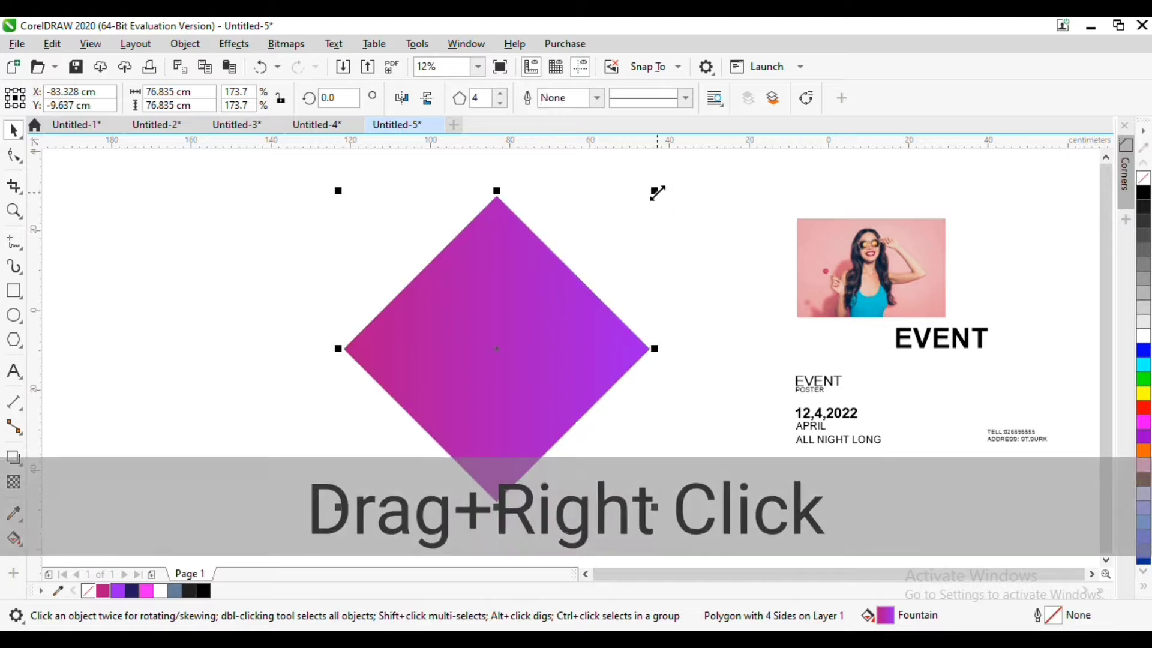
Create a concentric copy of the diamond scaled down to about 37 cm and fill it dark blue #23165C.
left_click_drag(654, 190, 576, 269)
right_click(576, 269)
left_click(131, 591)
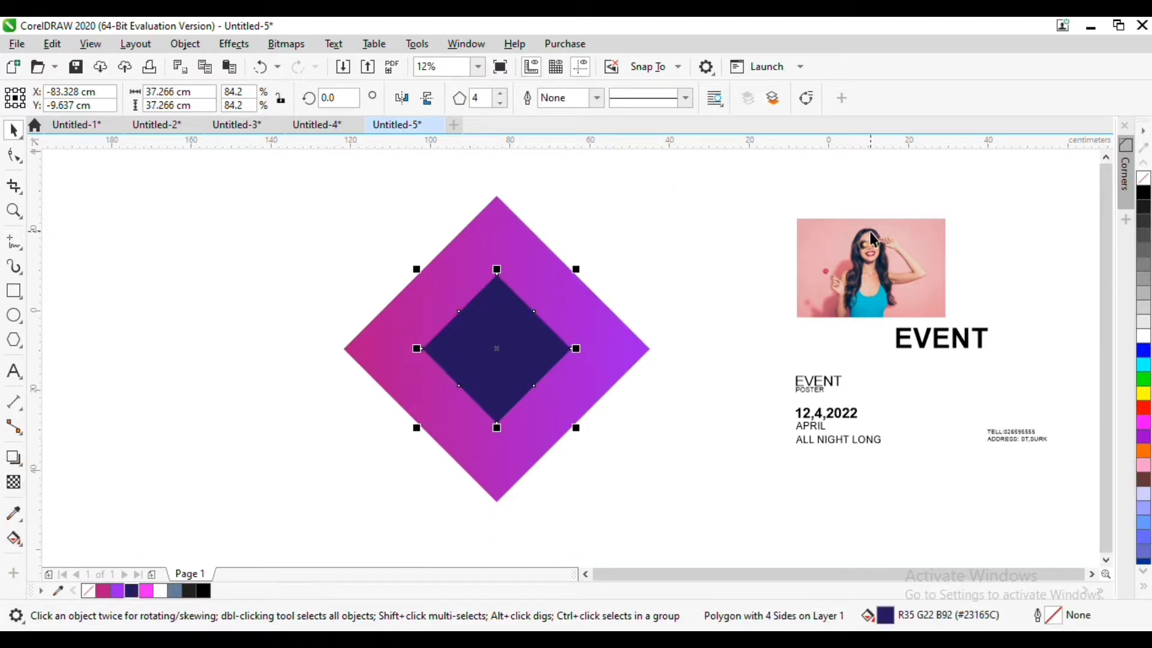
Make a slightly smaller concentric copy of the large diamond, about 74.5 cm wide, with a 0.5 pt black outline.
left_click(602, 321)
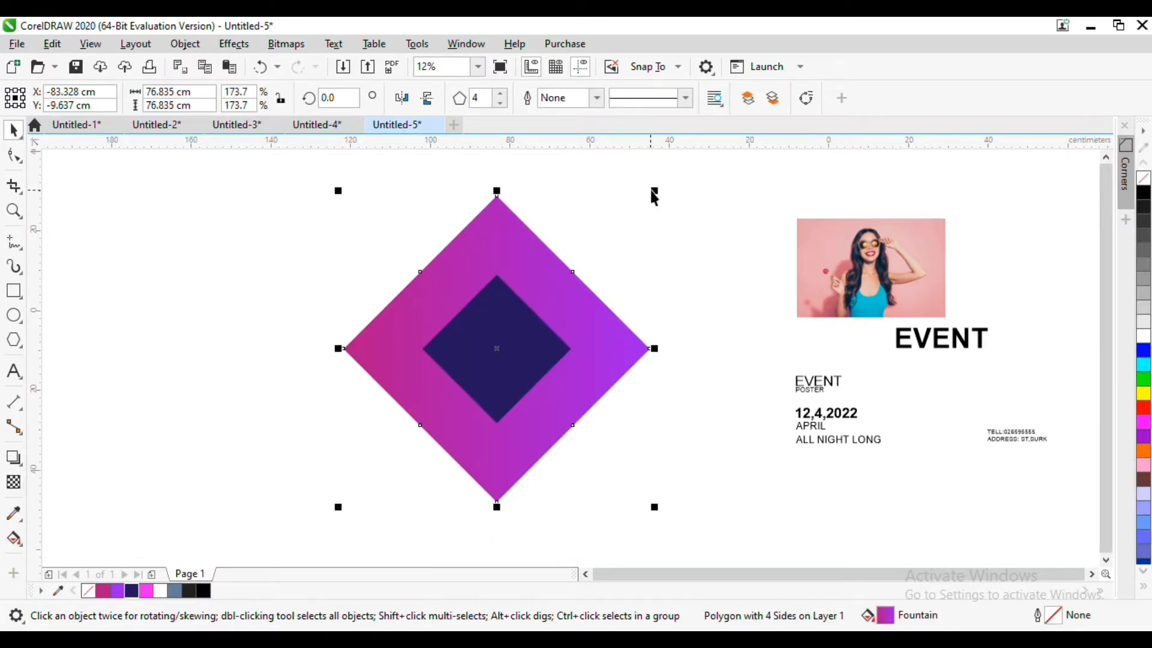
left_click_drag(654, 195, 733, 180)
right_click(664, 226)
right_click(1145, 200)
scroll(700, 213, "up", 2)
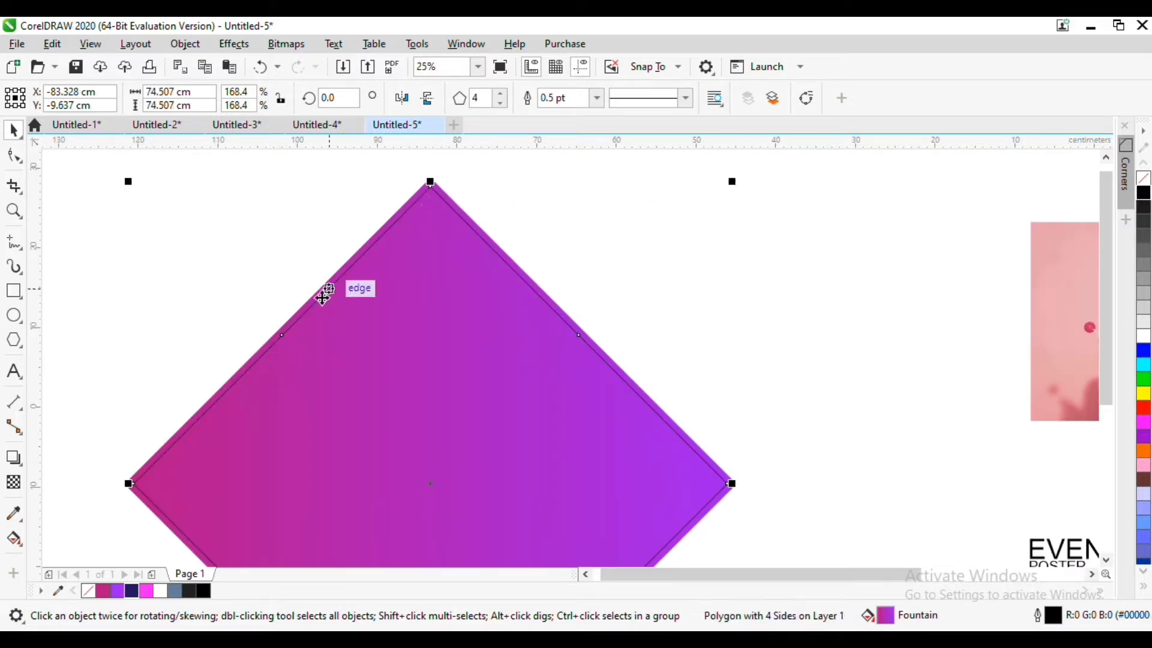
Smart-fill the narrow band between the outlined copy and the large diamond, and delete the outlined copy.
left_click(22, 538)
left_click(64, 555)
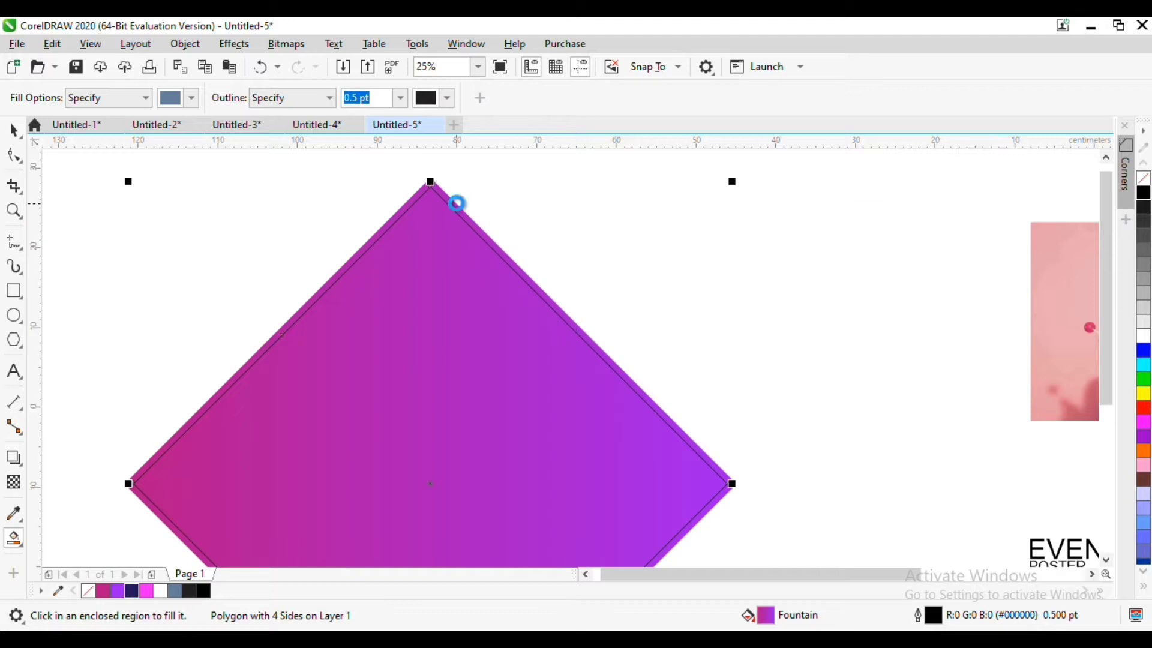
left_click(453, 203)
left_click(22, 132)
key("Delete")
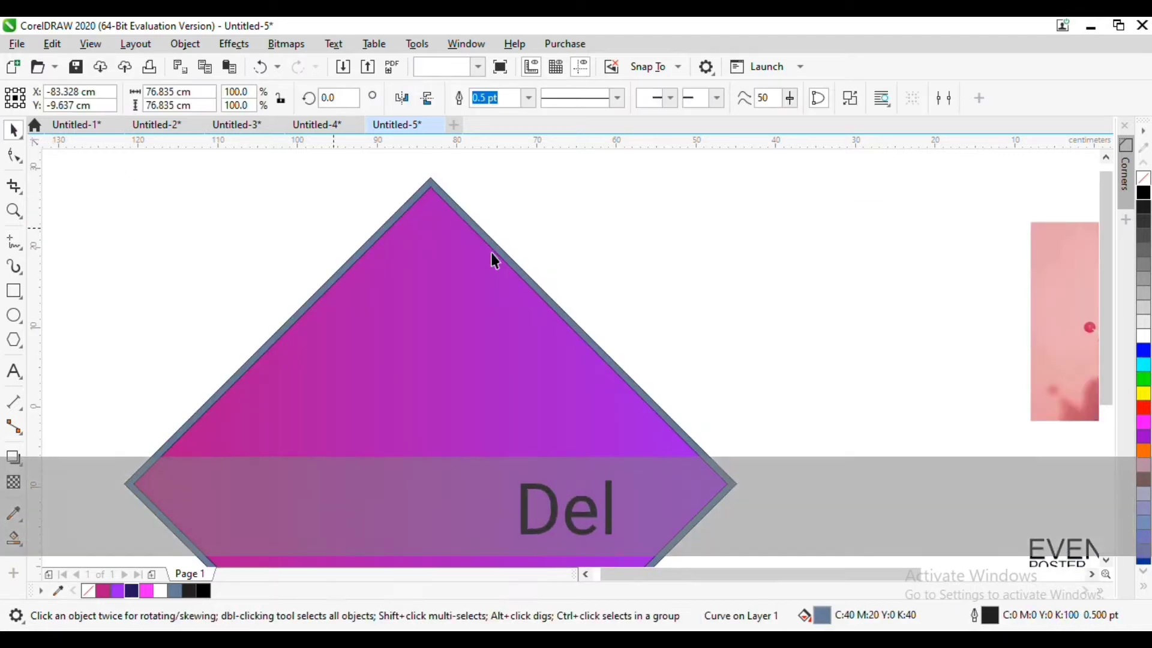
left_click(475, 285)
key("Delete")
Shrink the grey-blue band to about 69.5 cm, remove its outline and fill it bright pink #FC18F5.
left_click(502, 251)
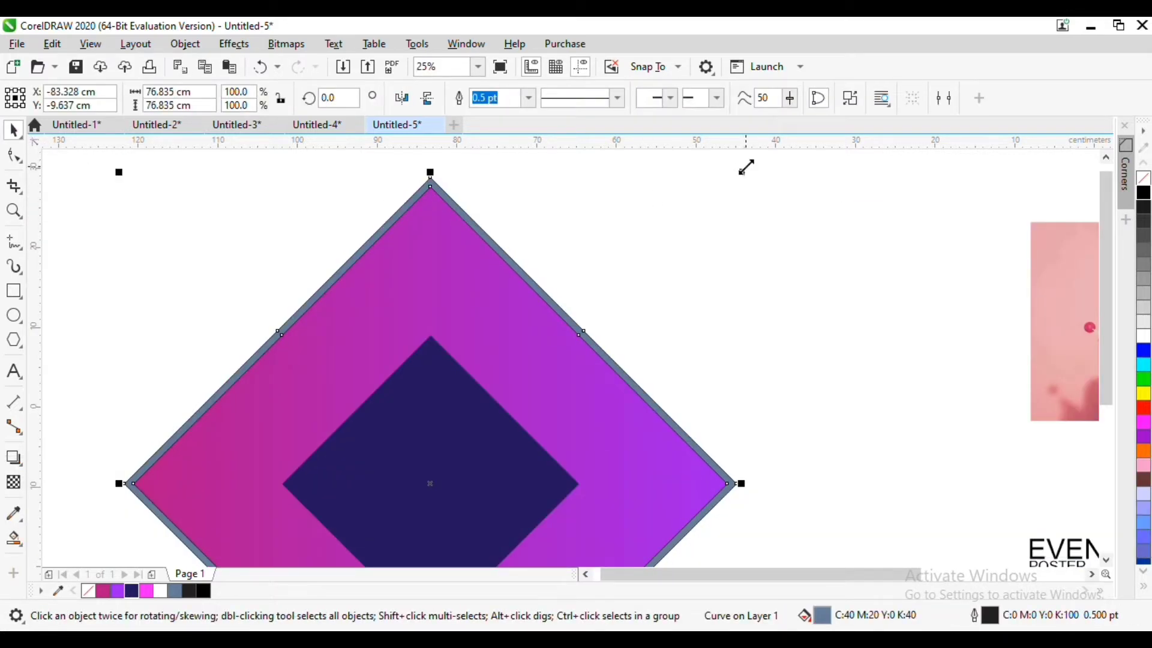
left_click_drag(745, 167, 735, 198)
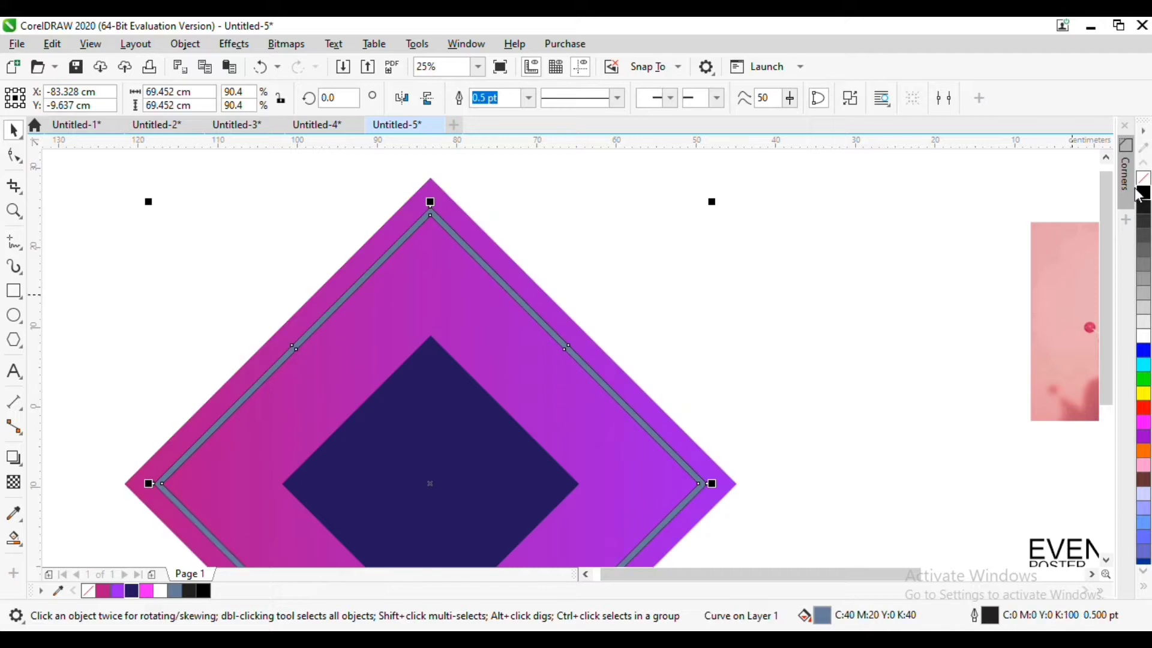
right_click(1143, 179)
left_click(147, 591)
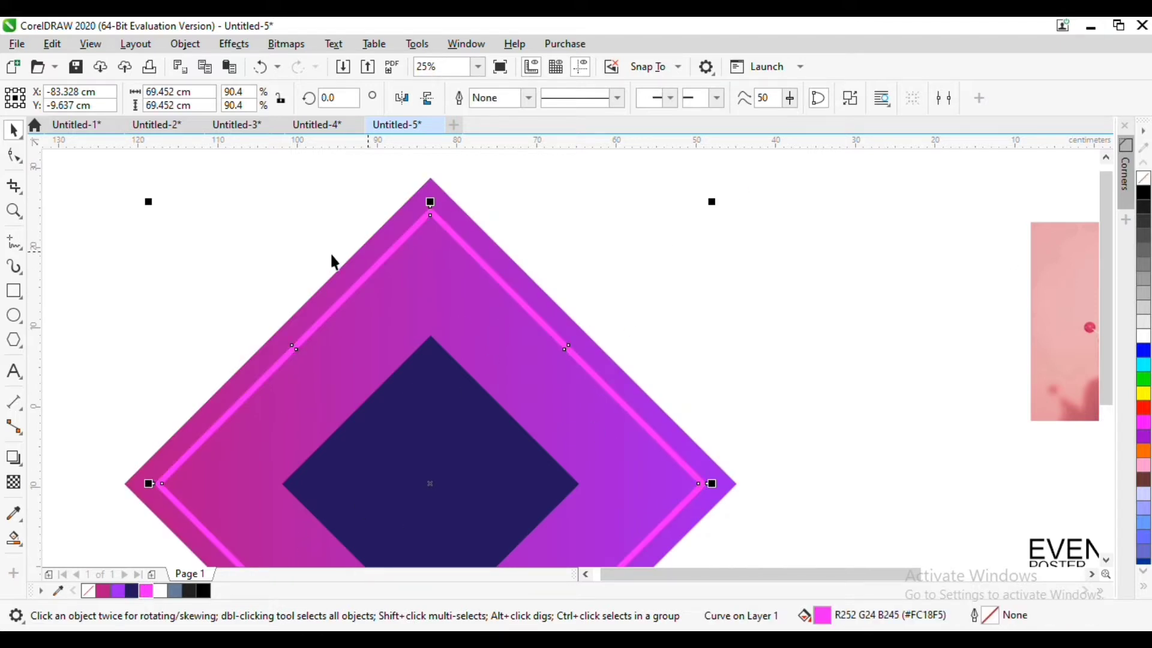
Make another concentric copy of the large diamond with a black outline, set just inside its edge to leave a very thin border.
left_click(490, 258)
left_click_drag(742, 172, 738, 186)
right_click(738, 187)
left_click(1143, 188)
scroll(540, 222, "up", 3)
scroll(509, 304, "down", 2)
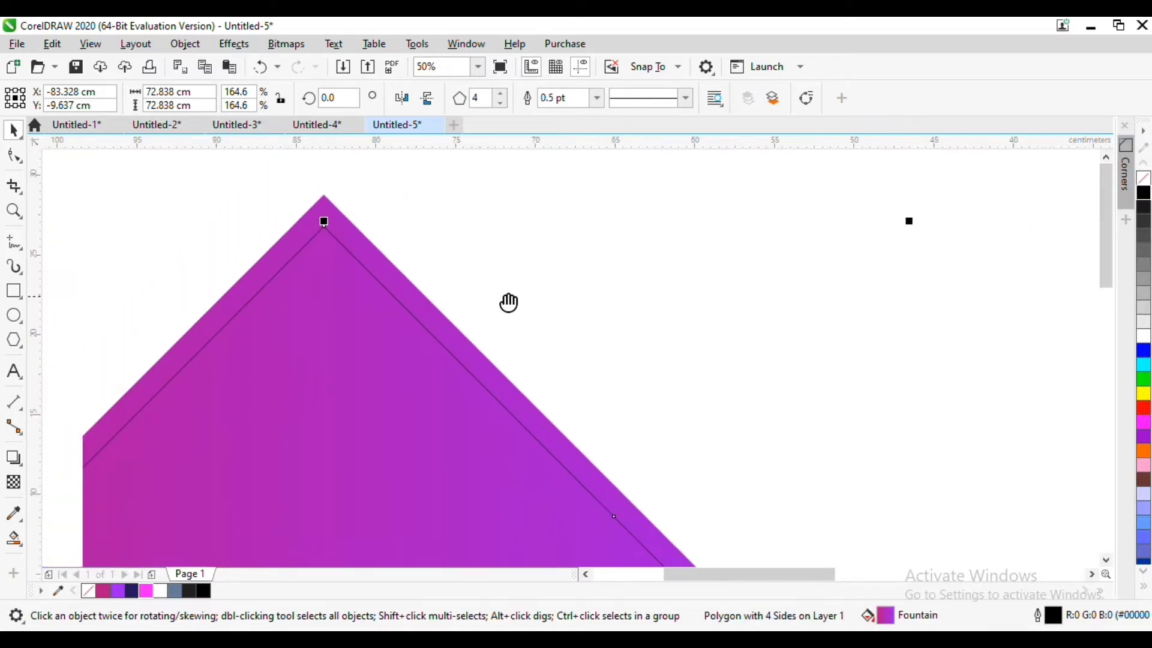
mouse_move(943, 201)
left_mouse_down()
mouse_move(948, 187)
mouse_move(944, 198)
left_mouse_up()
Smart-fill the very thin border around the outlined copy and delete the copy.
left_click(14, 538)
left_click(348, 208)
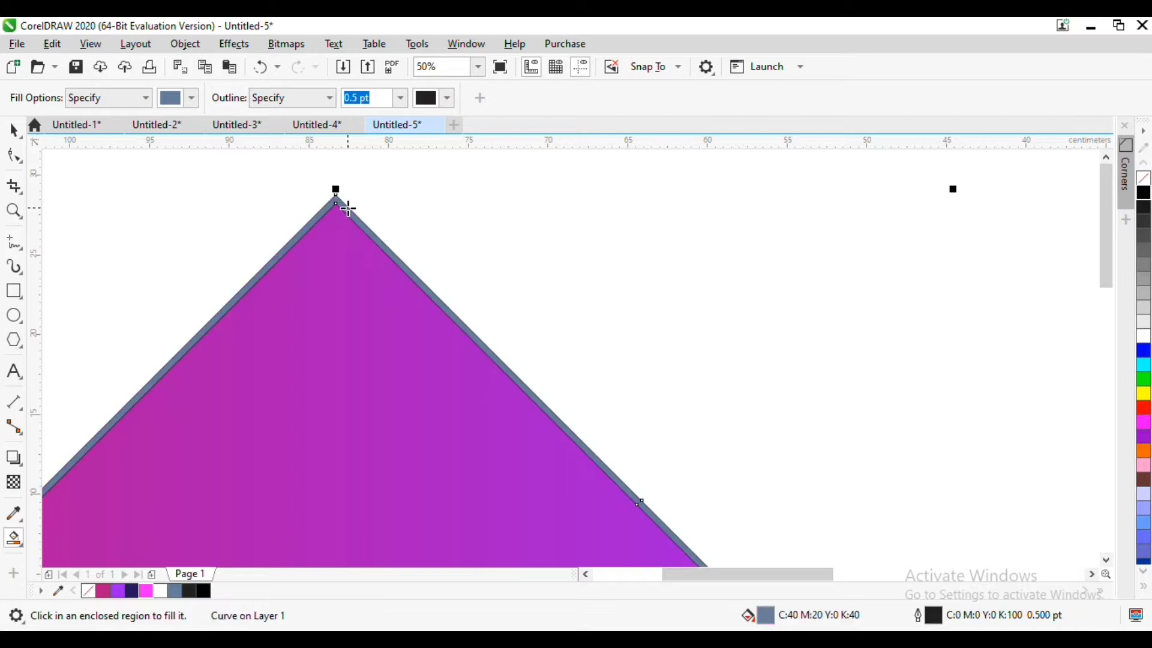
left_click(10, 134)
left_click(315, 297)
key("Delete")
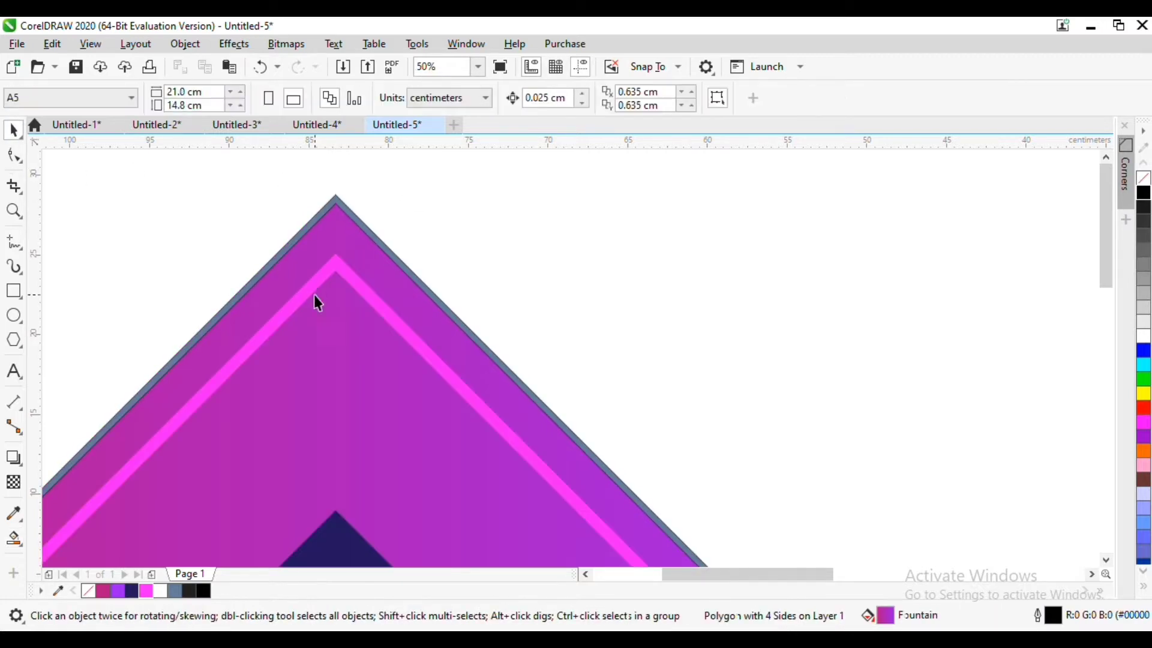
Fill the thin border with bright pink #FC18F5, remove its outline and shrink it to about 48 cm around the dark blue diamond.
left_click(360, 220)
left_click(145, 594)
right_click(1143, 178)
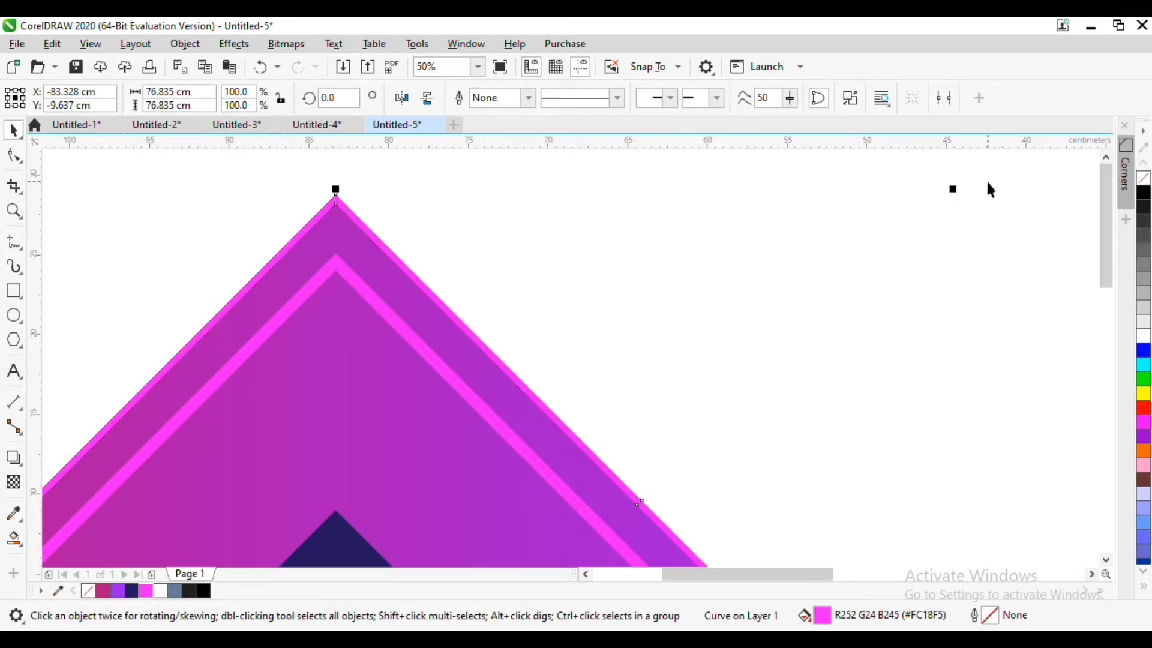
left_click_drag(951, 206, 835, 419)
scroll(779, 407, "down", 4)
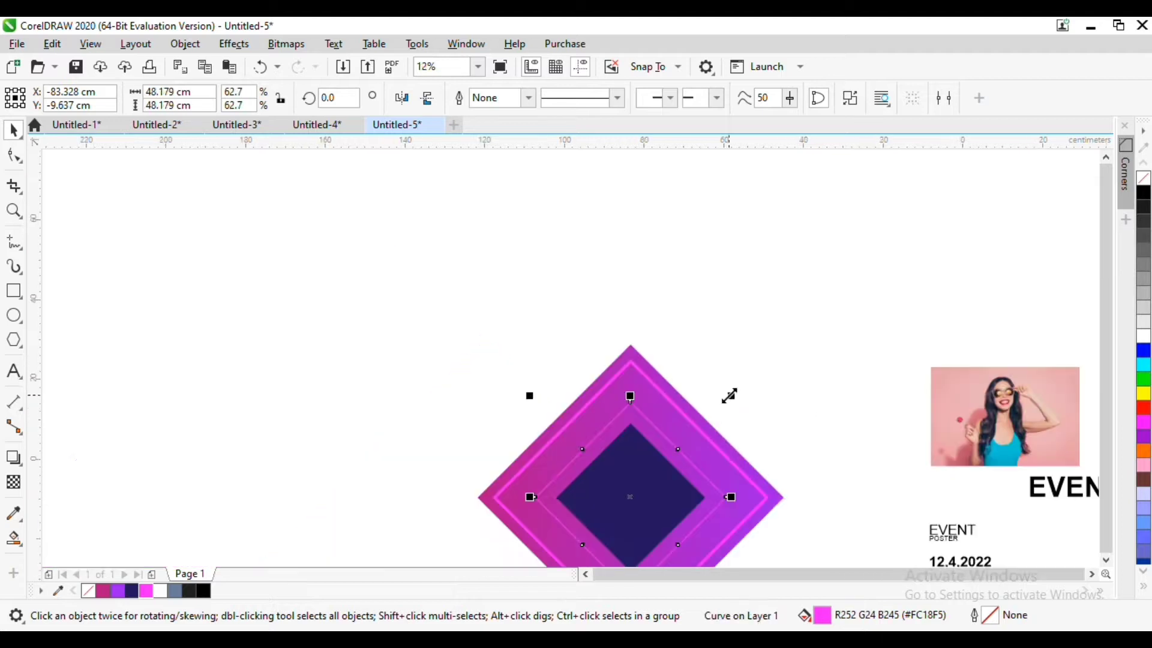
scroll(625, 348, "up", 4)
scroll(730, 327, "down", 4)
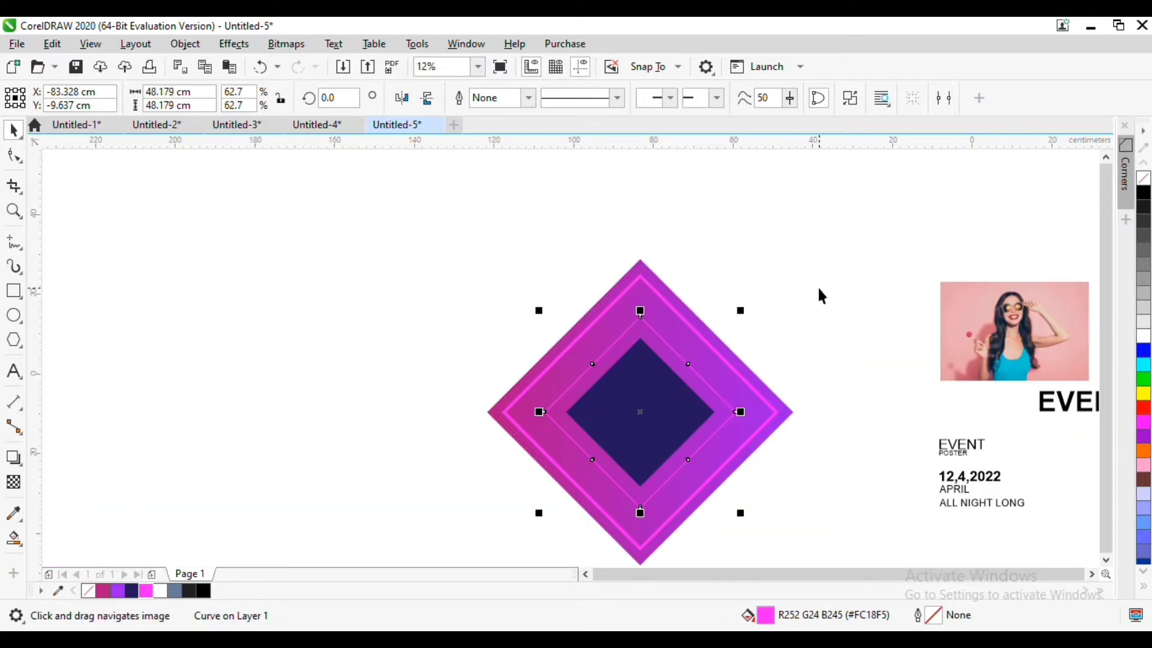
Create a concentric copy of the large diamond about 65 cm wide with a black outline, and shrink the thicker pink ring inside it.
left_click_drag(803, 344, 662, 282)
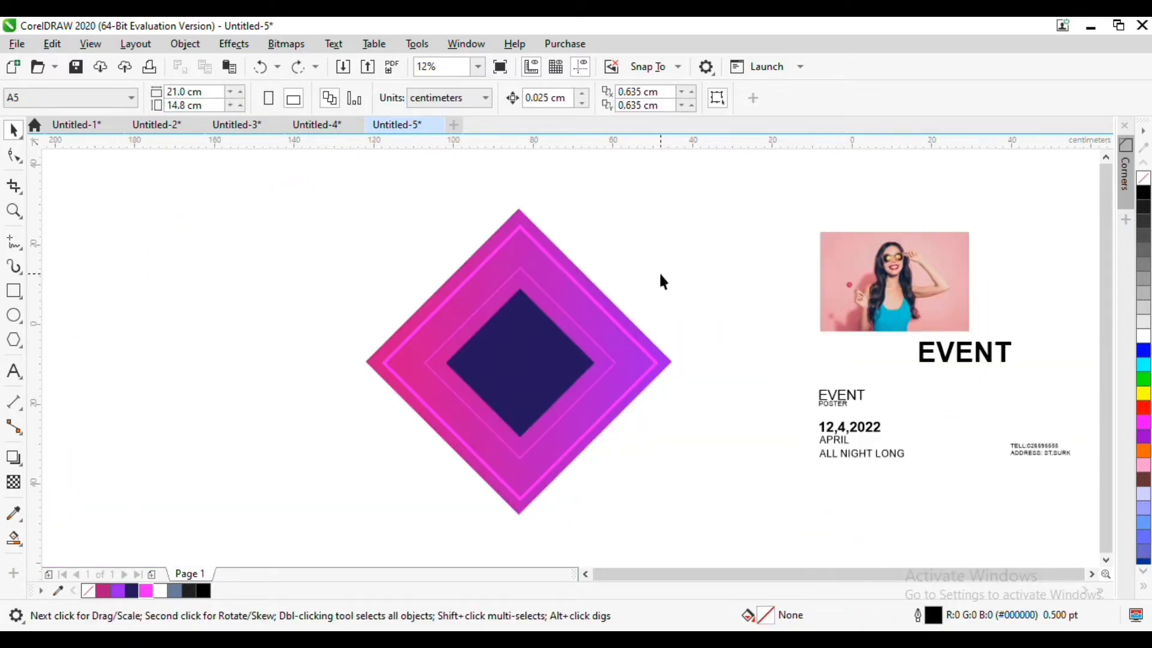
left_click(549, 261)
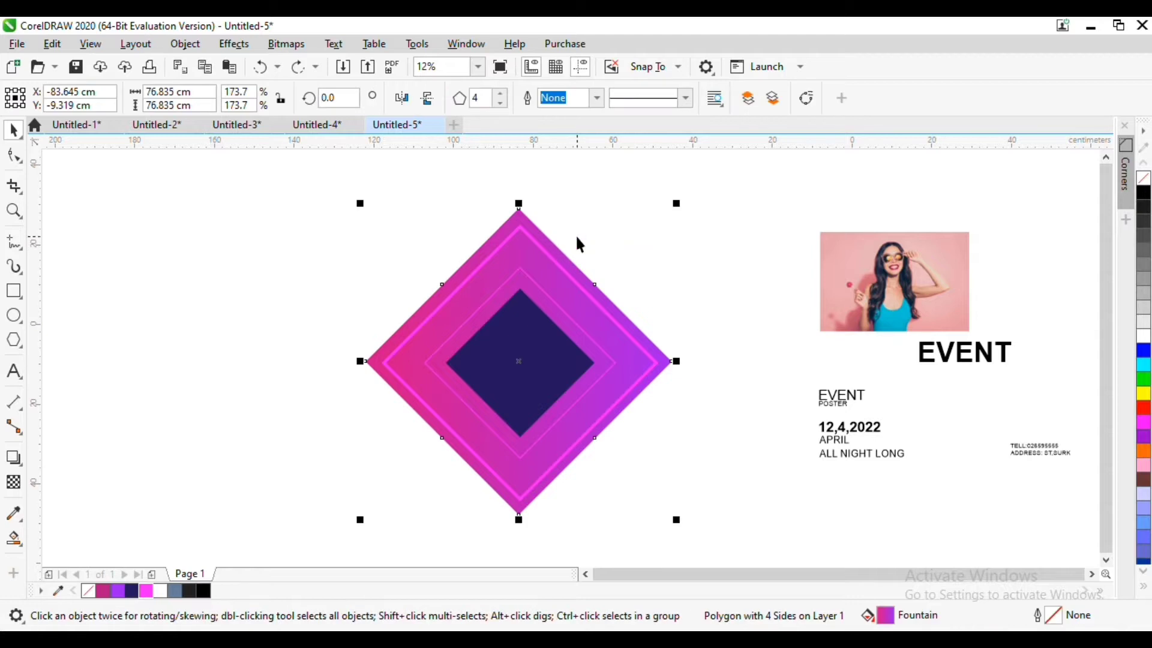
right_click(1143, 193)
left_click_drag(676, 200, 670, 236)
key("ctrl+z")
scroll(568, 282, "up", 3)
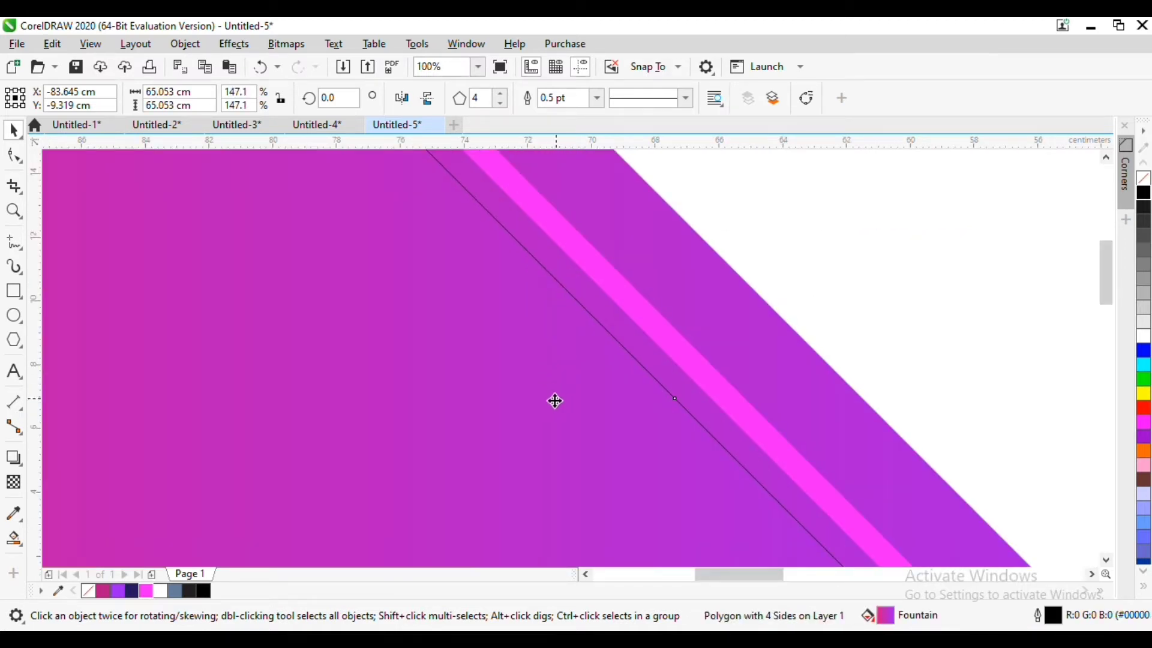
scroll(555, 400, "down", 3)
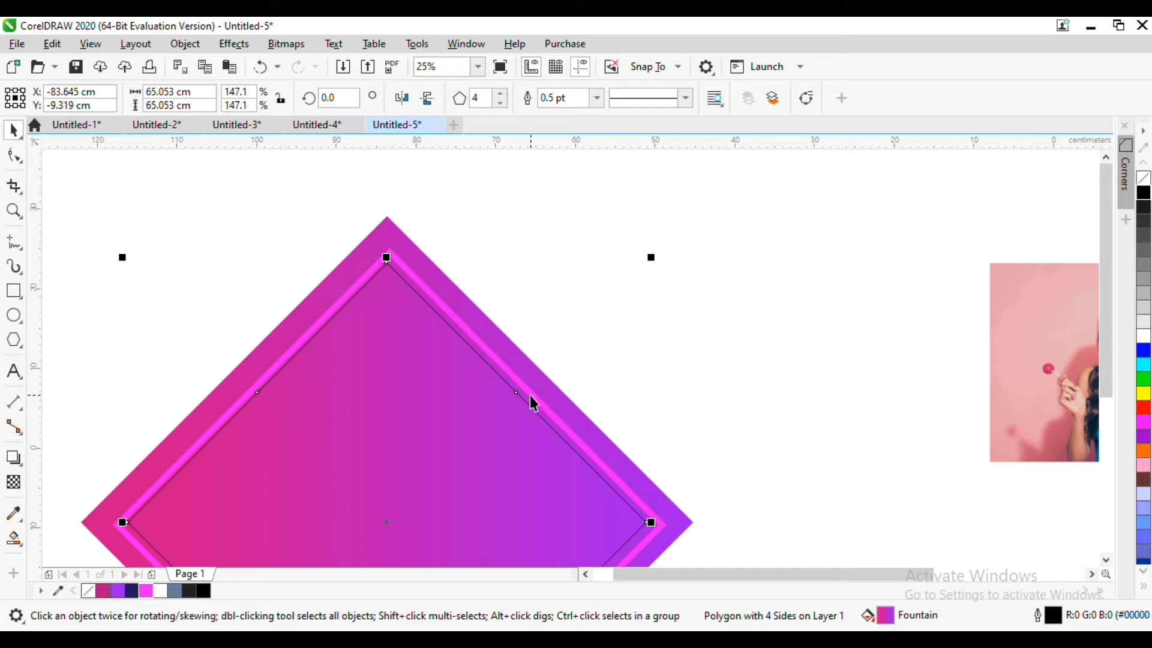
left_click(555, 381)
left_click_drag(671, 243, 638, 276)
Smart-fill the wide band between the 65 cm copy and the large diamond, and remove the copy covering the inner rings.
left_click(13, 514)
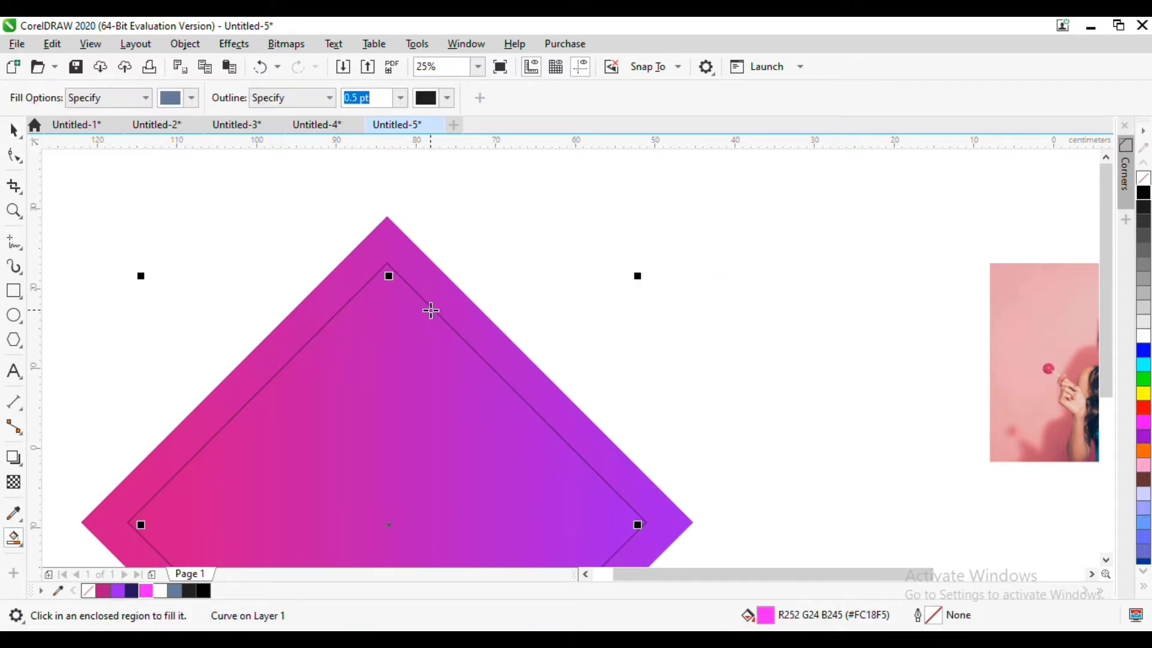
left_click(432, 311)
key("space")
left_click(390, 346)
key("ctrl+Page_Down")
left_click(572, 314)
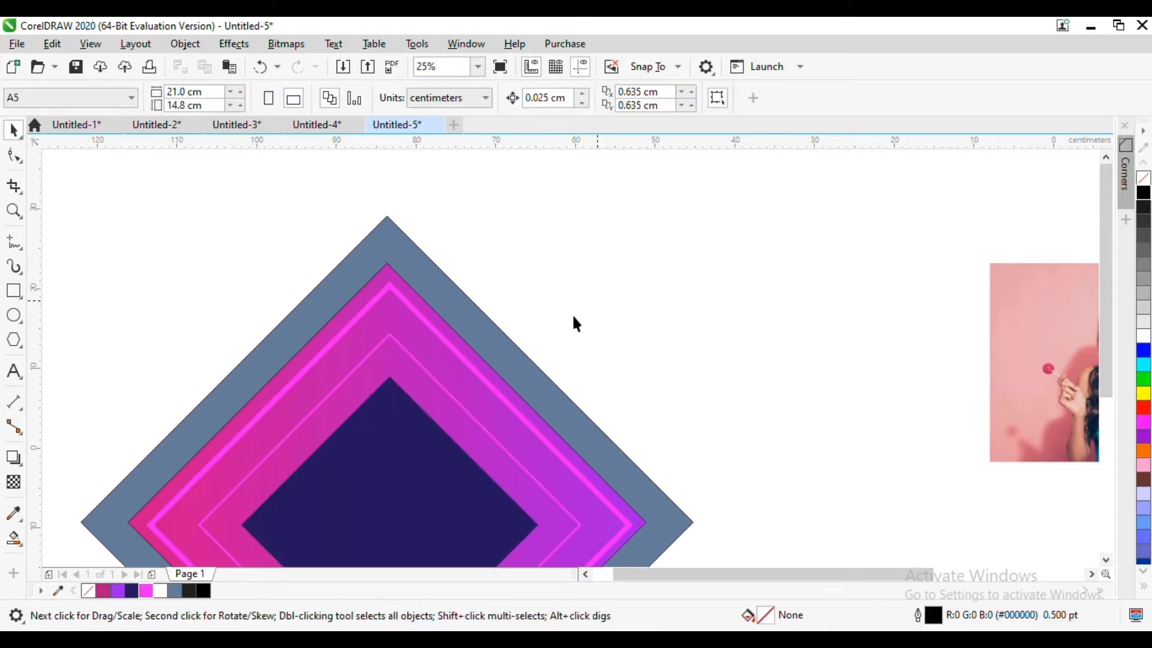
Enlarge the wide grey-blue band from its centre to about 99 cm, leaving a gap around the large diamond.
left_click(517, 365)
left_click_drag(697, 211, 760, 170)
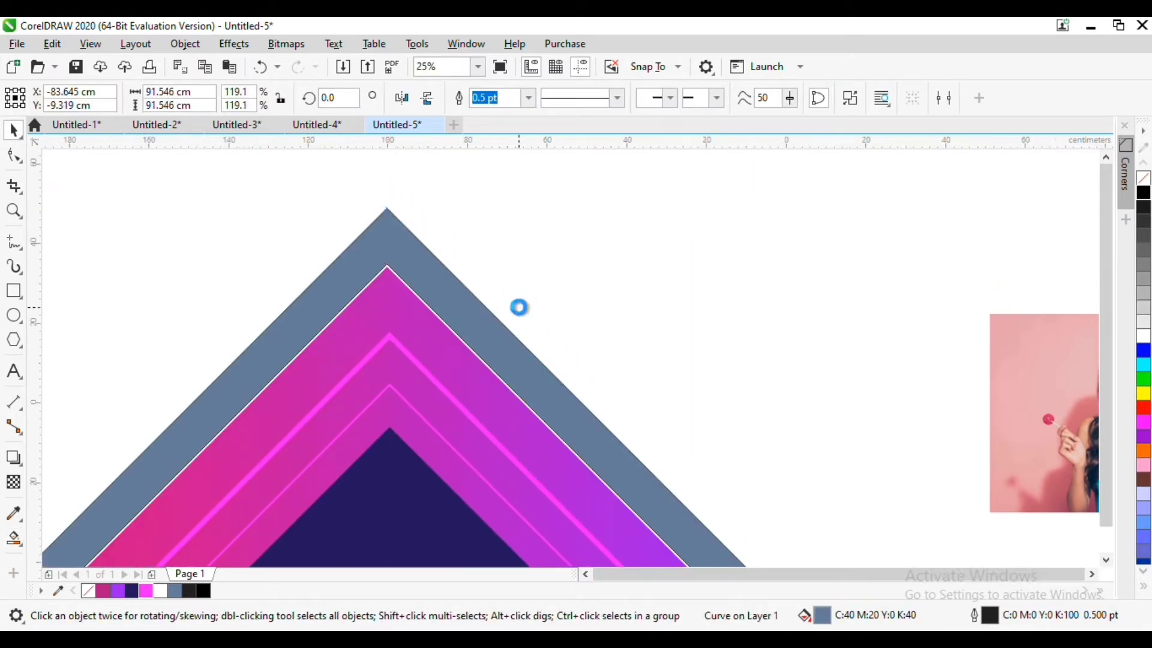
scroll(516, 306, "down", 3)
scroll(494, 294, "up", 3)
left_click_drag(627, 285, 604, 387)
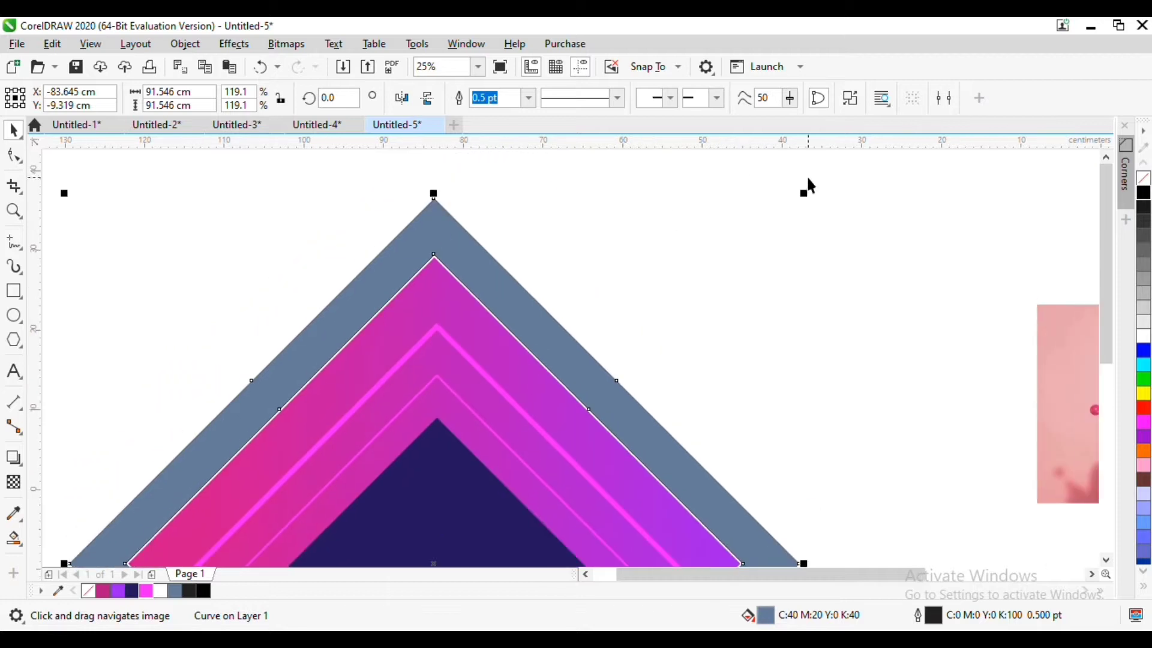
left_click_drag(802, 192, 839, 158)
Copy the large diamond's pink-to-purple fountain fill onto the outer band and remove the band's outline.
left_click_drag(561, 253, 560, 312)
scroll(466, 368, "down", 1)
left_click_drag(463, 373, 545, 284)
left_click(514, 314)
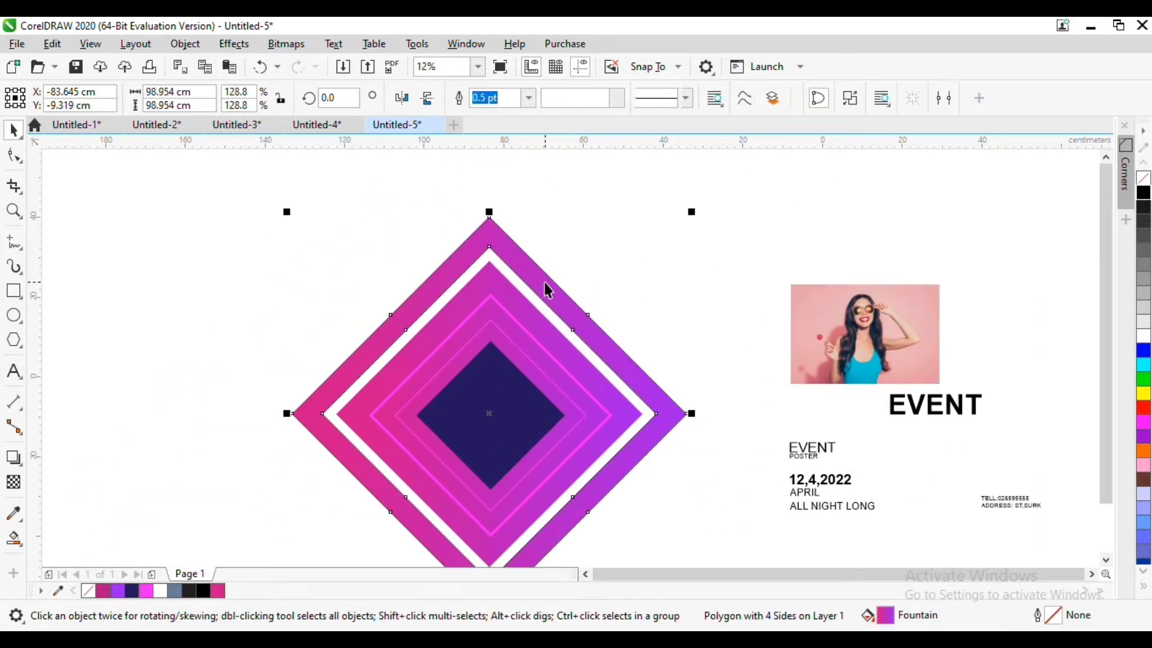
right_click(1141, 181)
Draw a banner rectangle about 168 by 84 cm across the diamond artwork.
left_click_drag(543, 327, 540, 255)
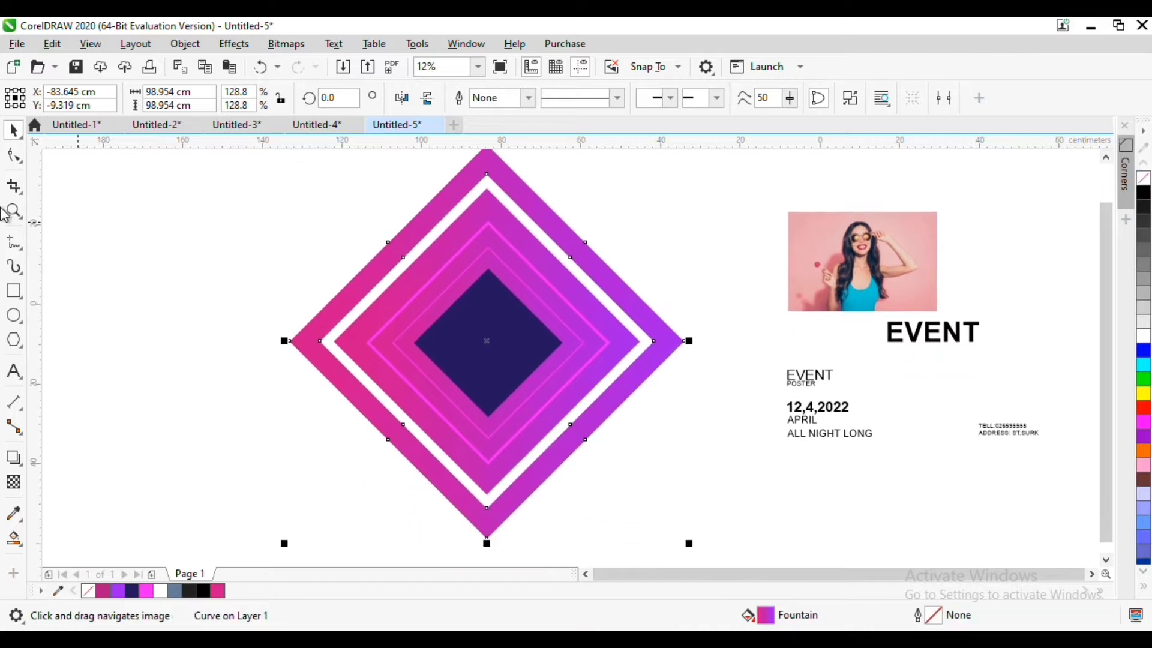
left_click(14, 291)
mouse_move(103, 159)
left_mouse_down()
mouse_move(843, 496)
mouse_move(773, 496)
left_mouse_up()
key("space")
Group all the diamond shapes and centre the group horizontally and vertically on the rectangle.
left_click_drag(582, 274, 557, 321)
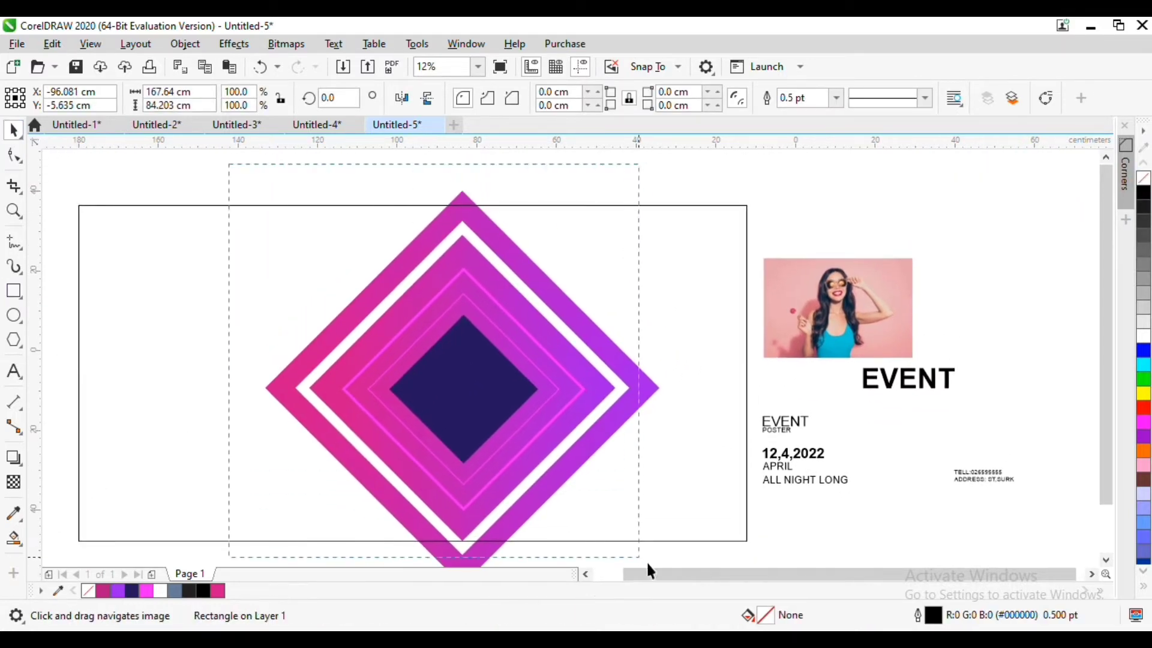
left_click_drag(647, 564, 701, 520)
key("ctrl+g")
left_click(733, 404, "shift")
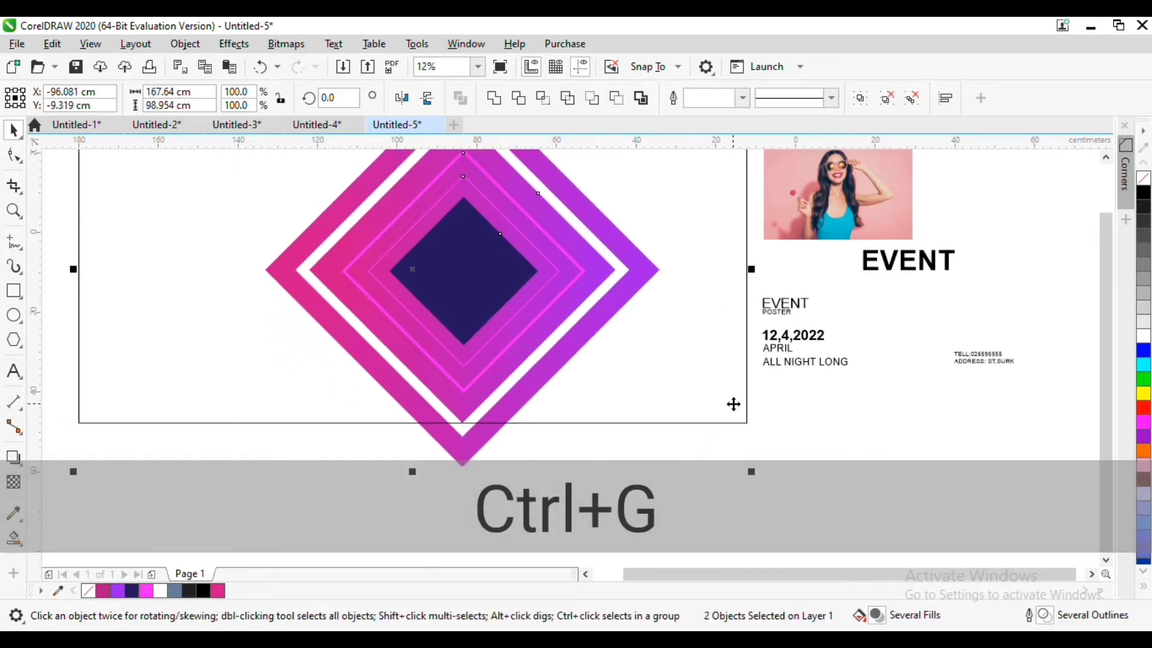
key("c")
key("e")
left_click_drag(446, 260, 549, 377)
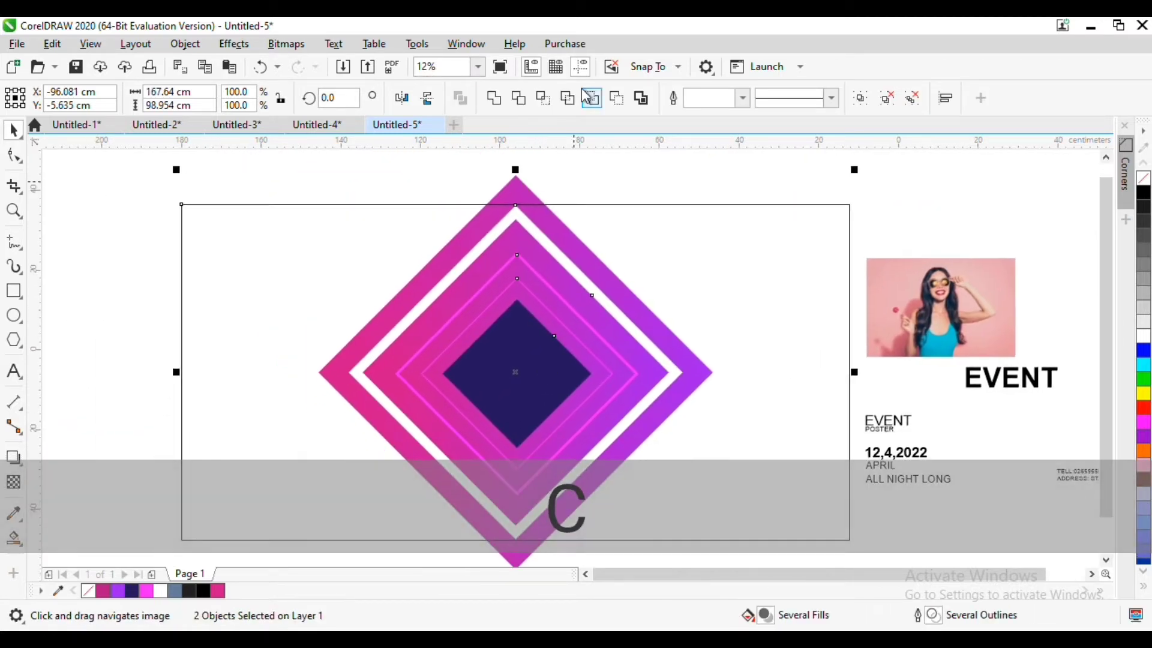
Ungroup the centred diamond artwork.
left_click(116, 211)
left_click(516, 197)
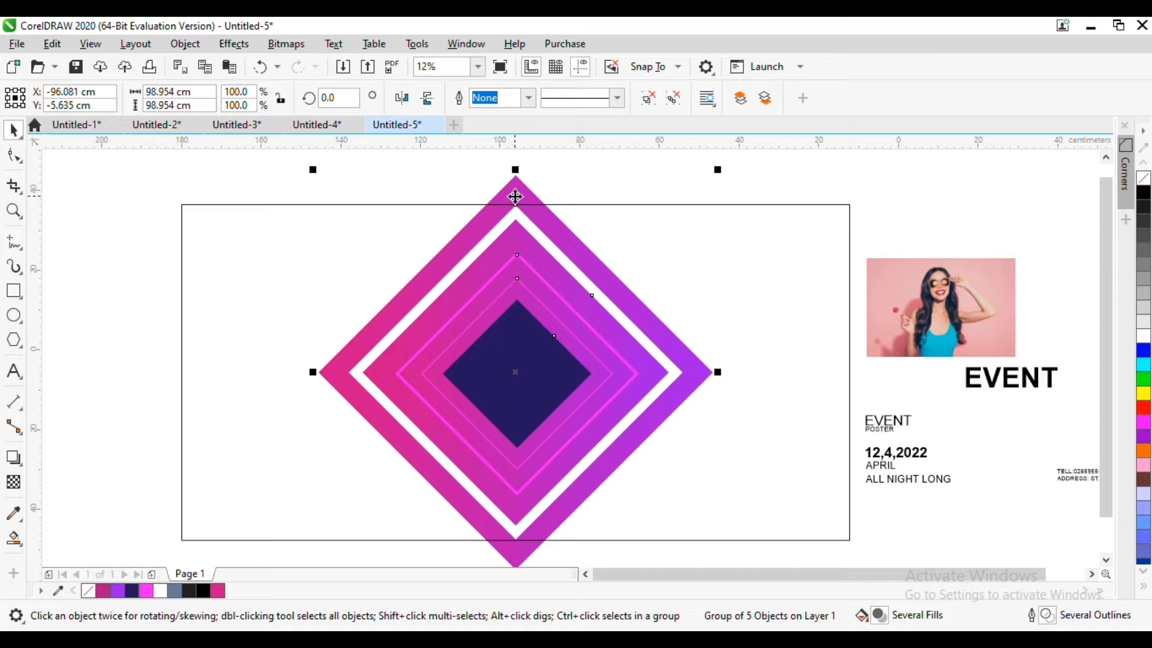
key("ctrl+u")
left_click(543, 184)
Crop the outer band to the rectangle by intersecting the two shapes and deleting the original band.
left_click(521, 195)
left_click(725, 230, "shift")
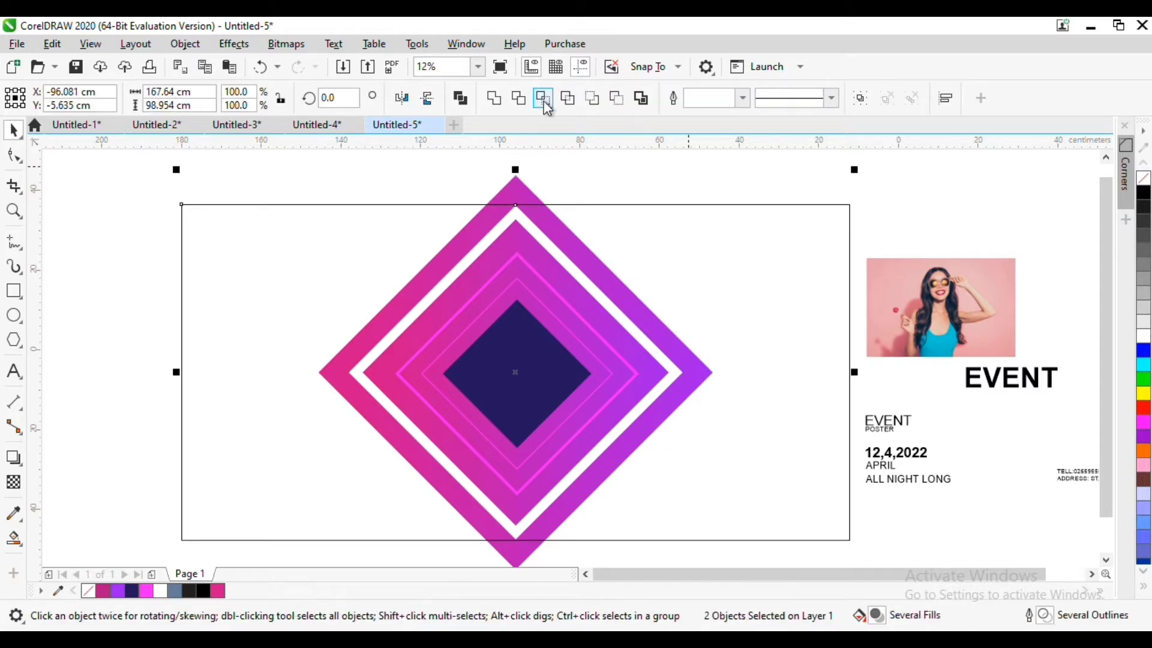
left_click(544, 102)
left_click(529, 171)
left_click(517, 188)
key("Delete")
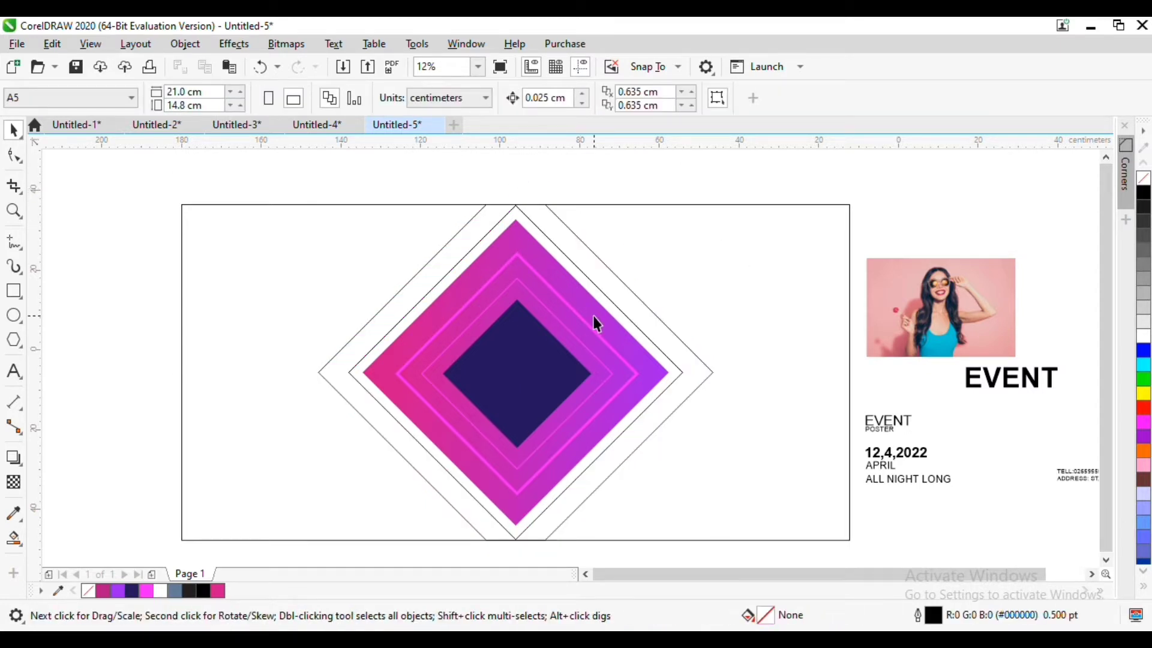
Copy the large diamond's fountain fill and outline settings onto the cropped outer band.
left_click(641, 427)
left_click(627, 344)
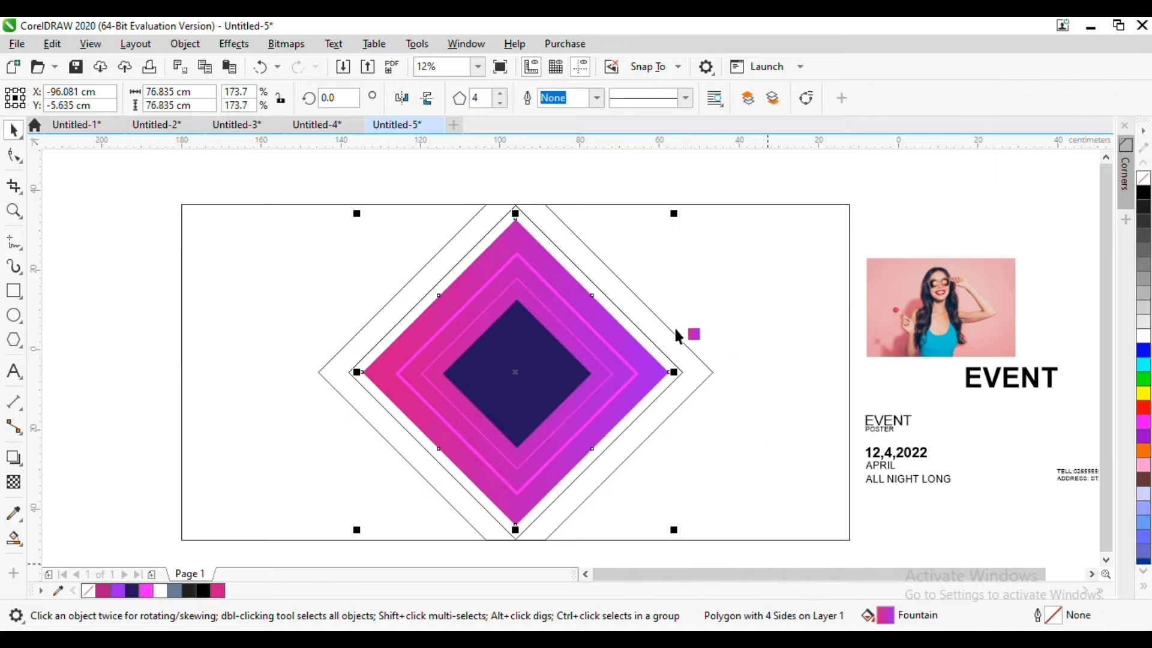
left_click_drag(677, 336, 660, 333)
left_click(660, 333)
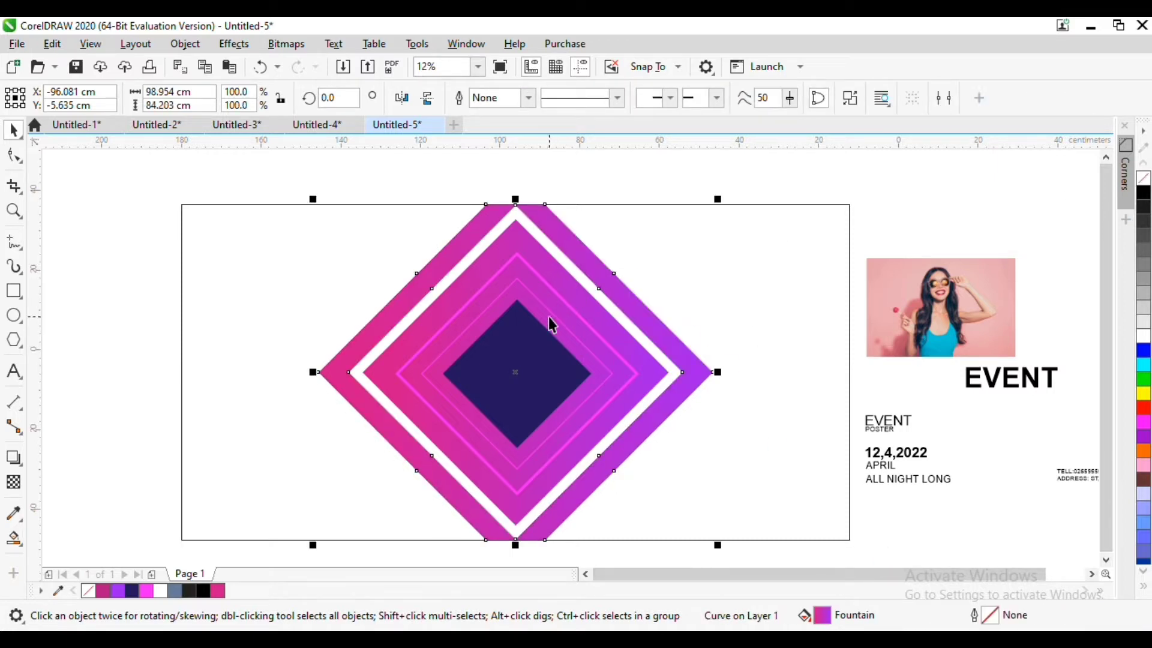
Add two enlarged copies of the magenta diamond ring over the cropped outer band, about 96.7 cm and 89.7 cm wide.
left_click(557, 294)
left_click_drag(642, 245, 718, 185)
scroll(710, 213, "up", 3)
scroll(640, 252, "down", 2)
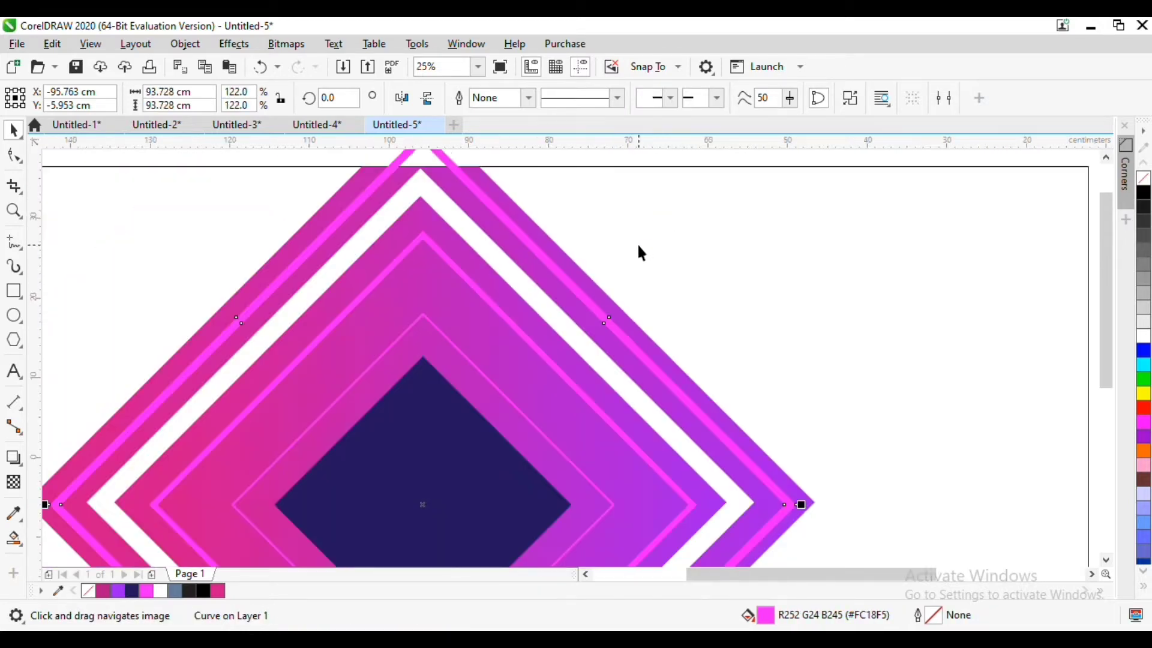
left_click_drag(741, 159, 753, 191)
left_click_drag(509, 399, 485, 387)
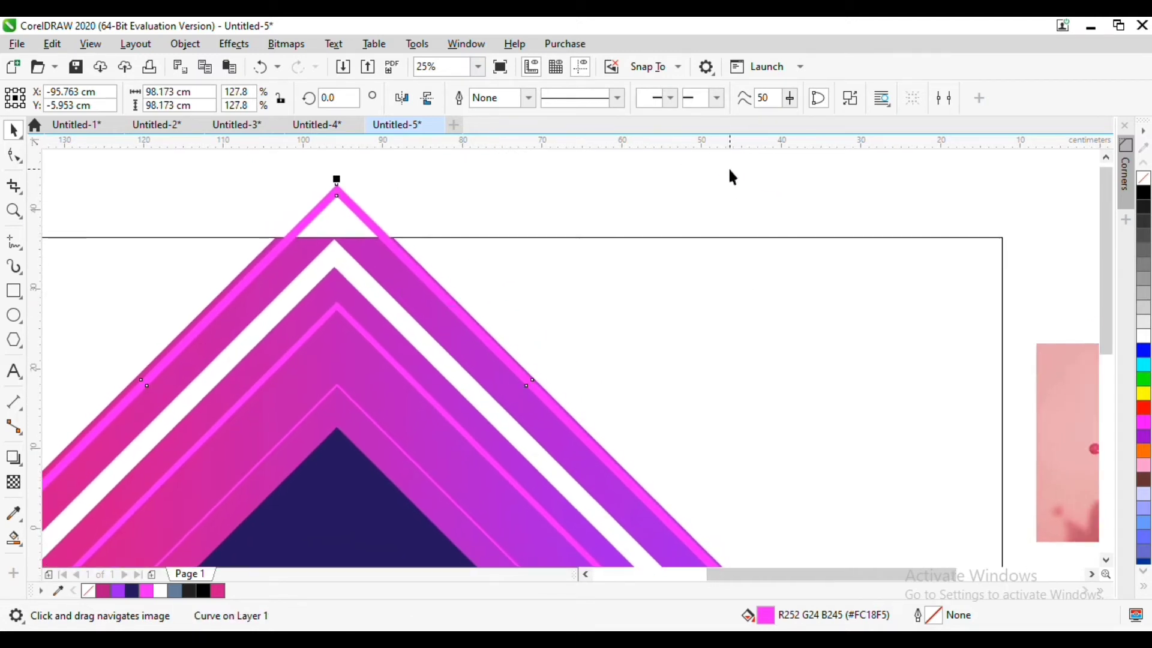
left_click_drag(732, 178, 698, 214)
scroll(565, 252, "down", 2)
left_click(526, 181, "shift")
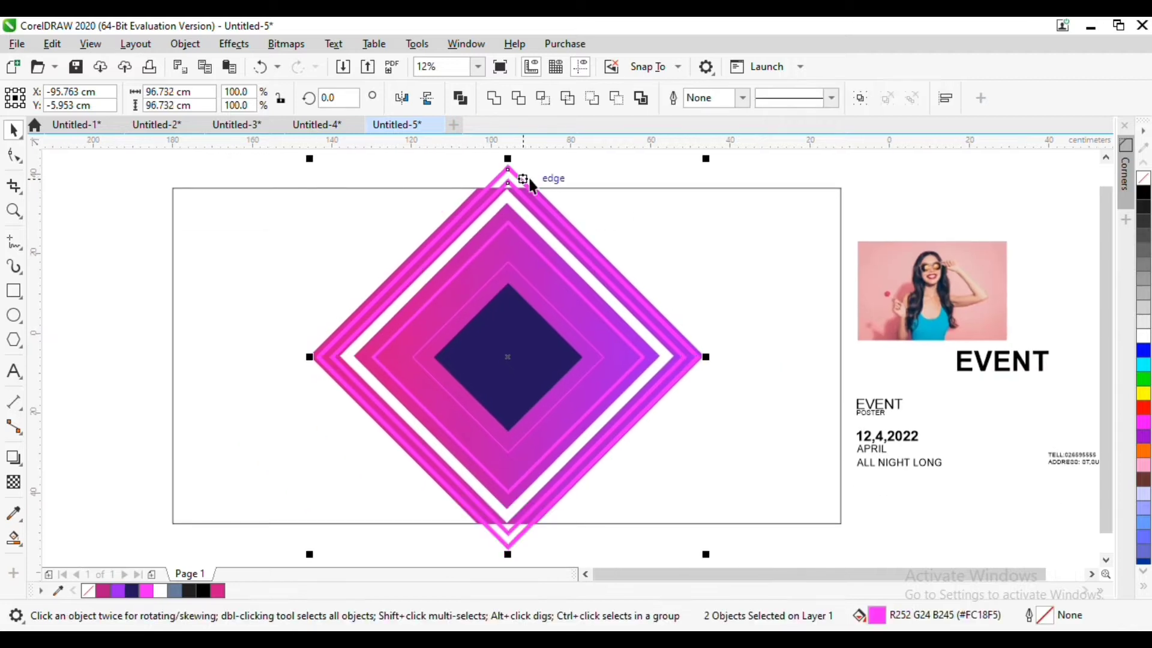
left_click(540, 188, "shift")
left_click(540, 185)
left_click(514, 174)
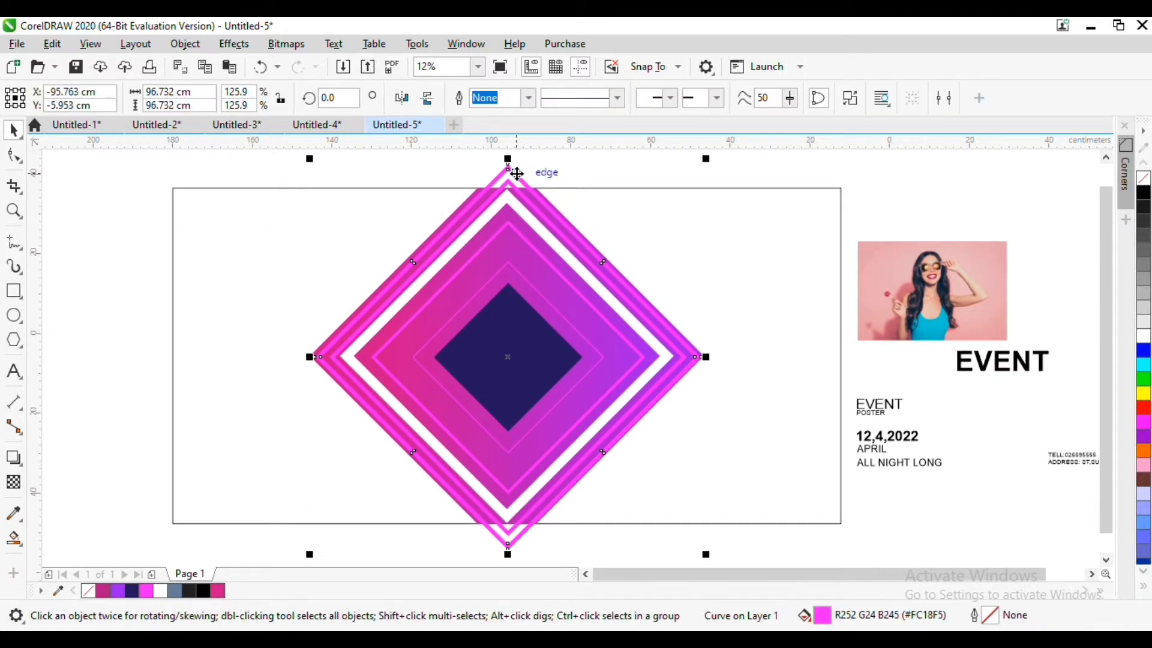
scroll(542, 209, "up", 2)
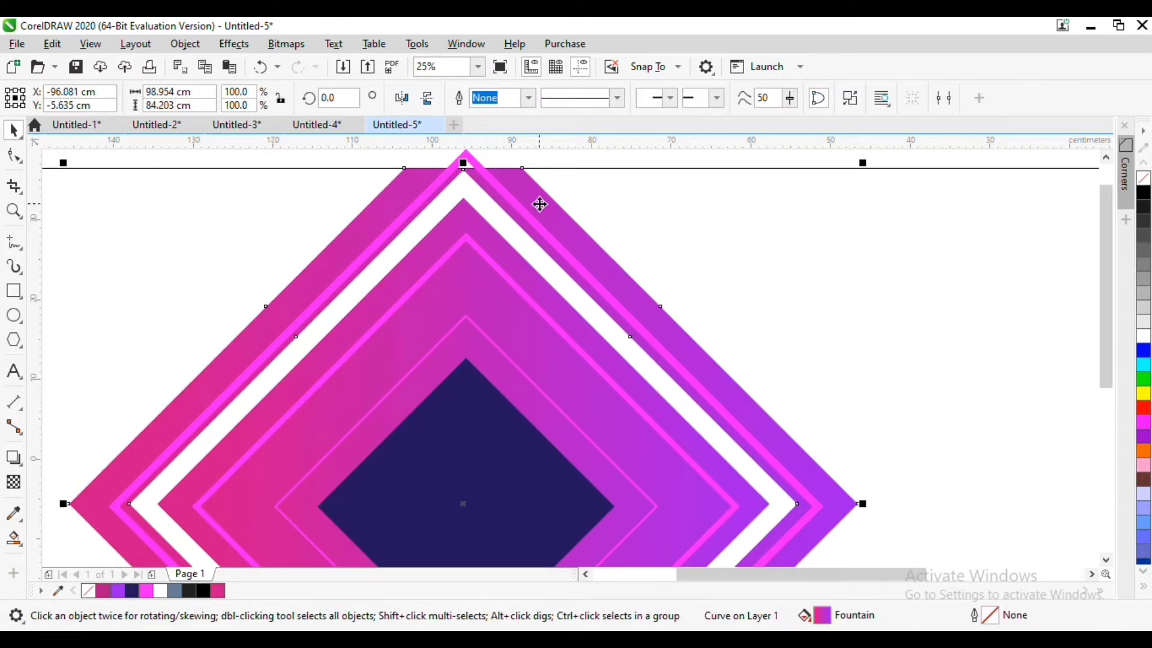
key("ctrl+z")
Crop the larger new magenta ring to the rectangle by intersecting the two shapes and deleting the original ring.
left_click_drag(562, 219, 559, 279)
left_click(635, 241, "shift")
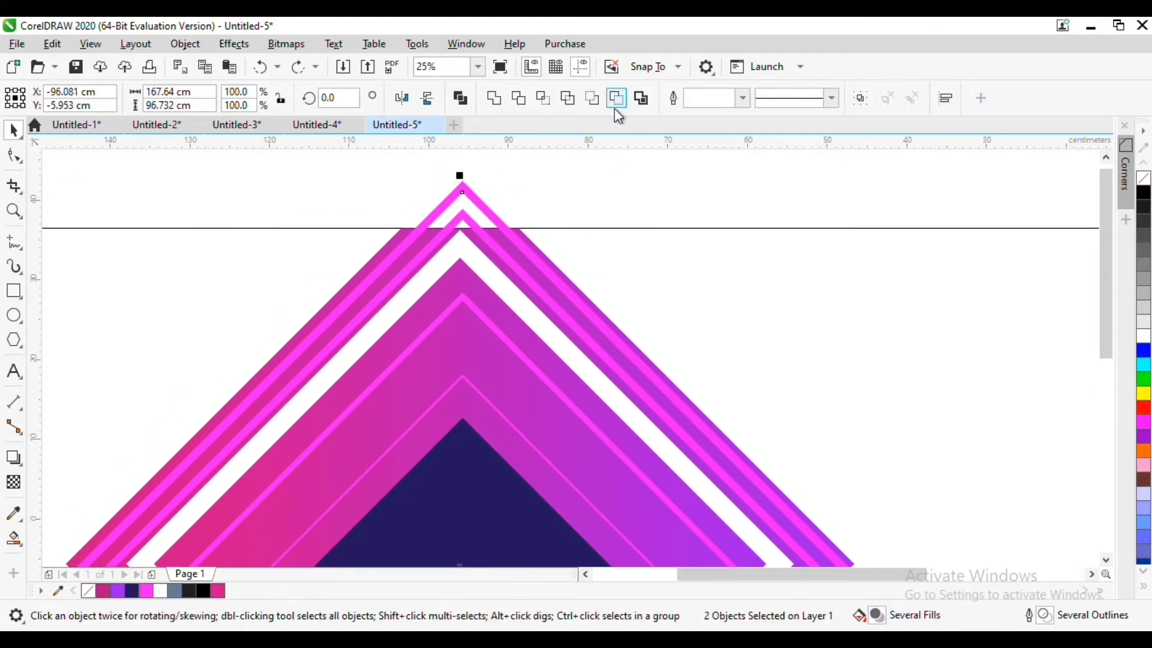
left_click(546, 99)
left_click(510, 180)
left_click(471, 198)
key("Delete")
Crop the smaller new magenta ring to the rectangle by intersecting them and deleting the original ring.
left_click(471, 225)
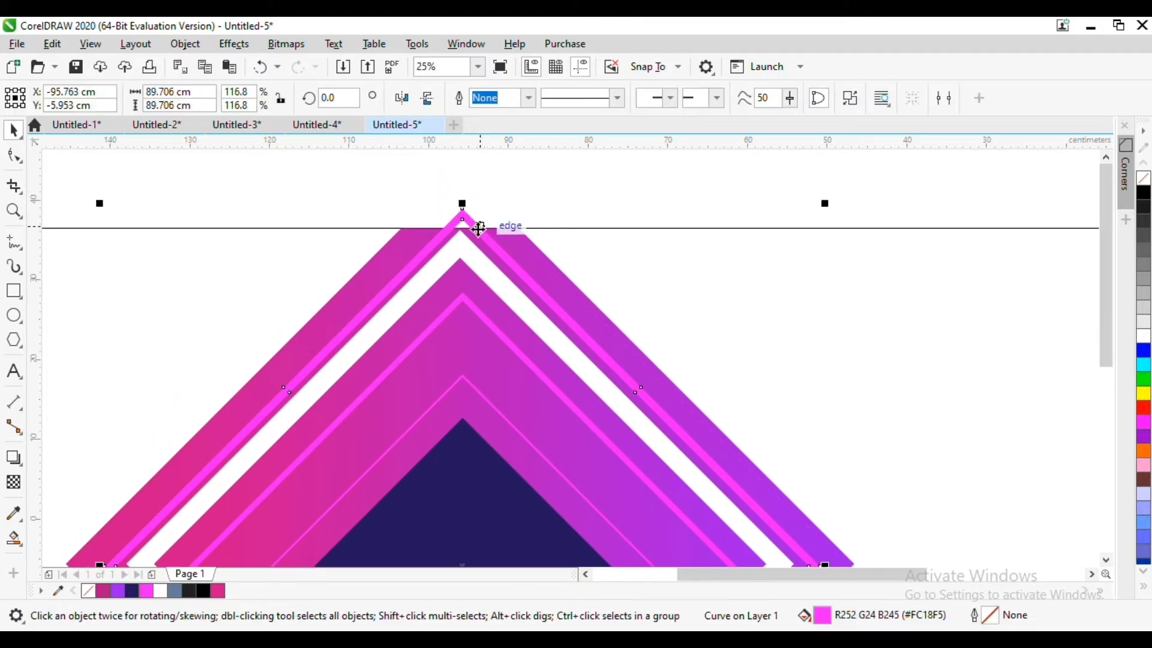
left_click(630, 223, "shift")
left_click(540, 170)
left_click(461, 209)
key("Delete")
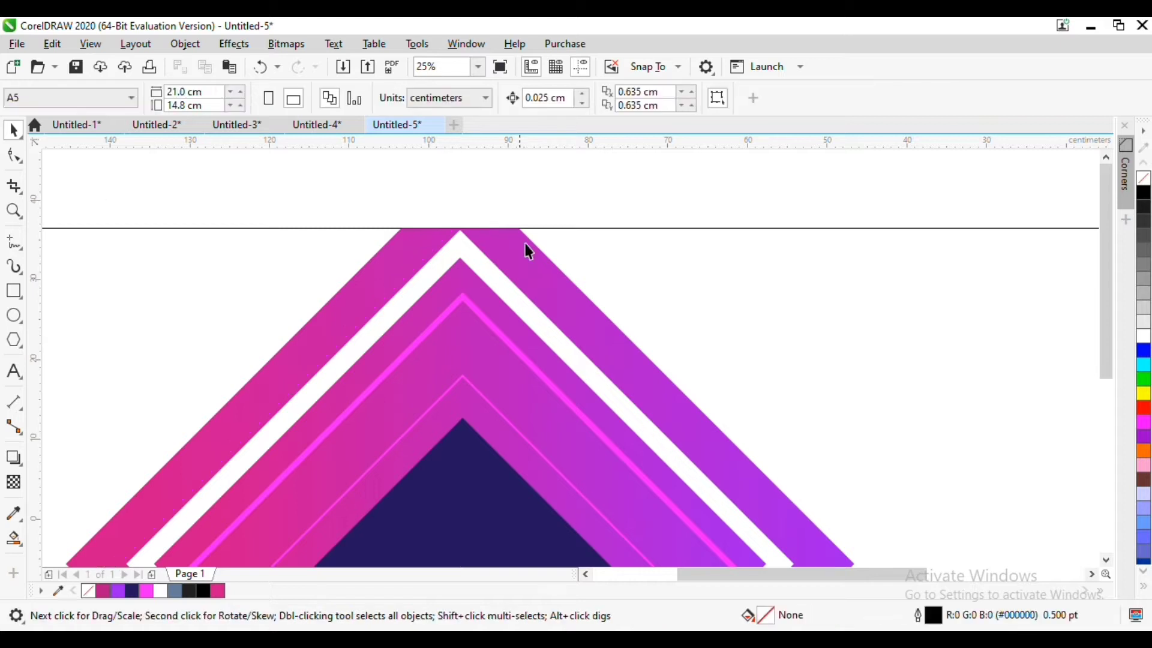
Fill both cropped rings with magenta #FC18F5 and remove their outlines.
left_click(524, 250)
left_click(523, 253, "alt")
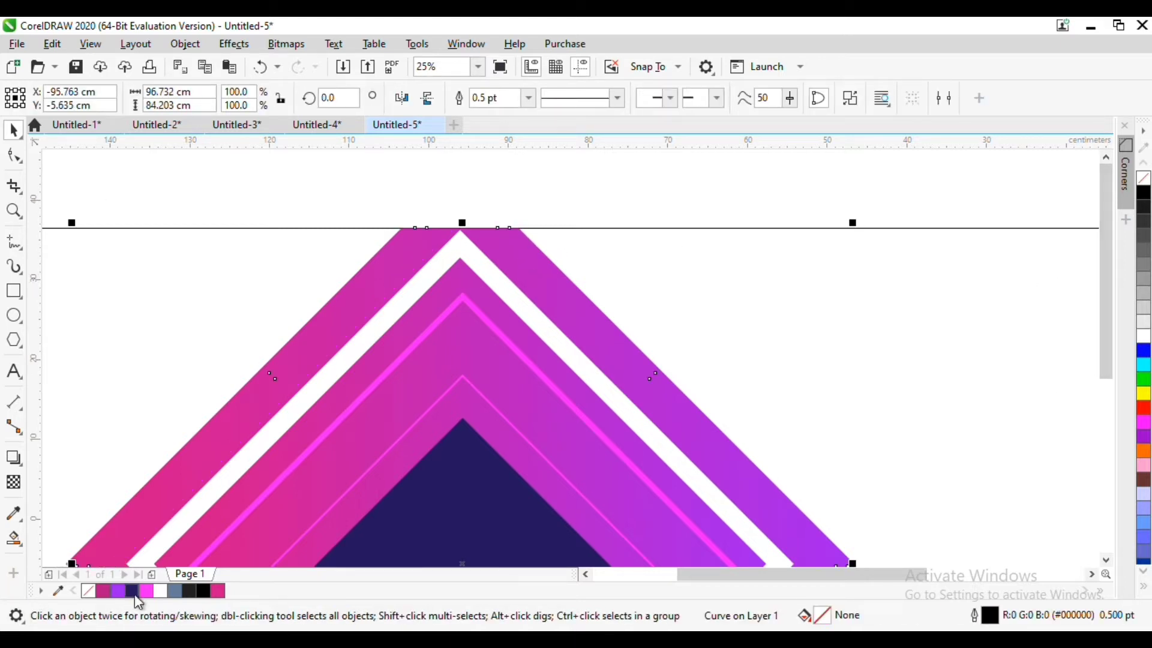
right_click(1143, 178)
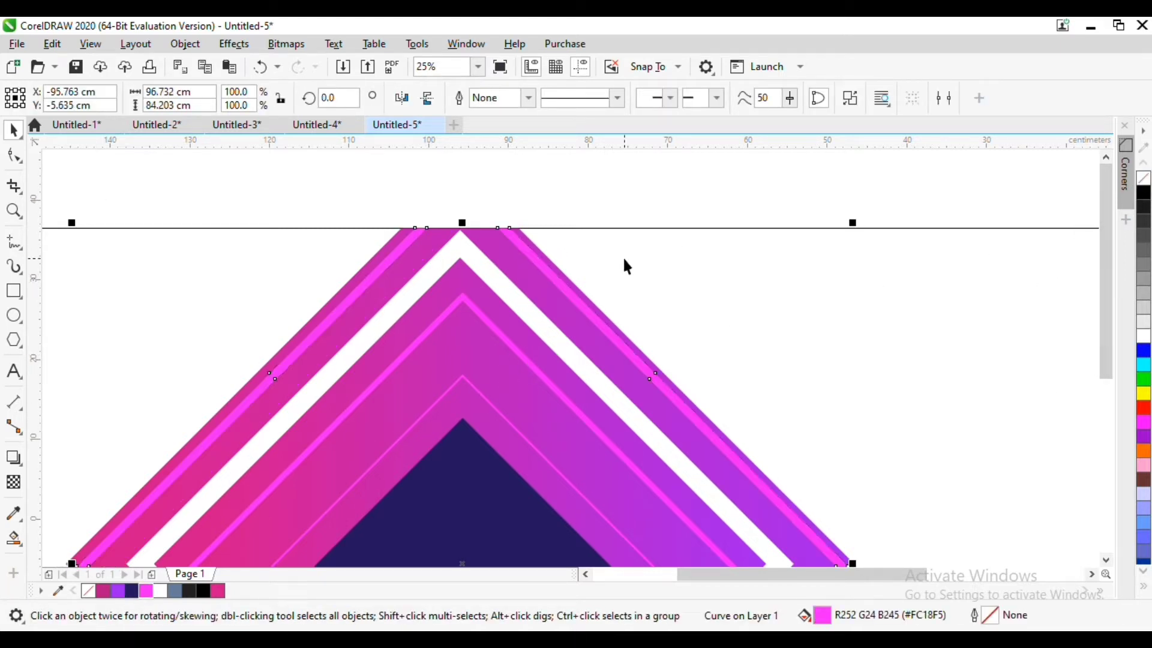
left_click(527, 289)
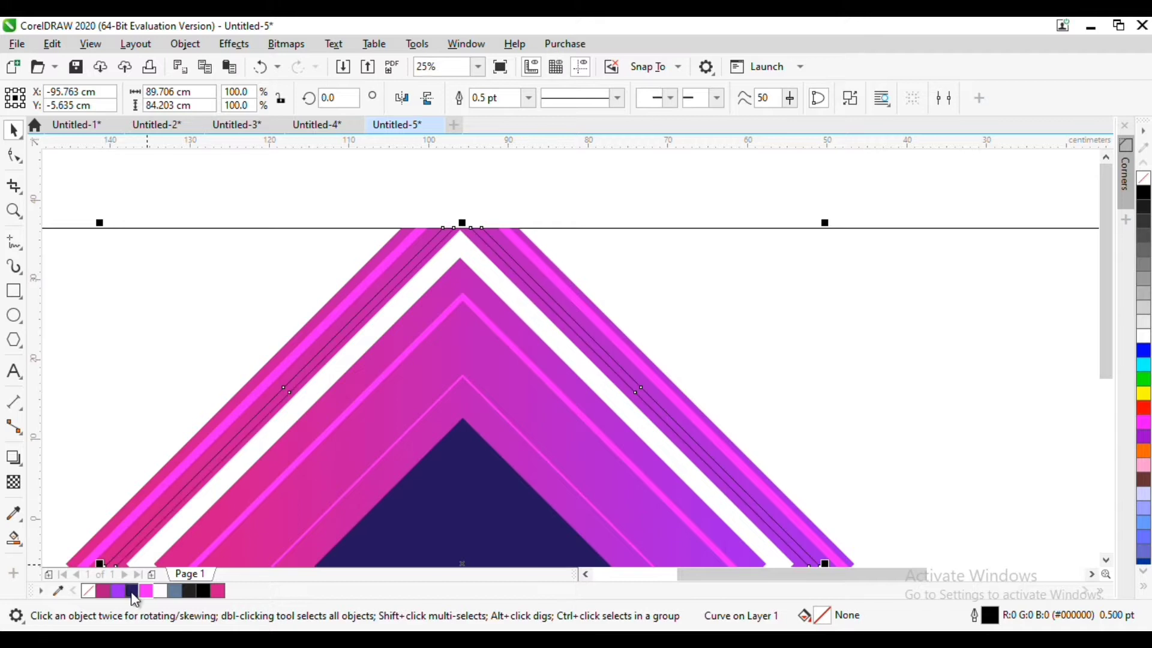
left_click(146, 591)
right_click(1144, 182)
left_click(540, 245)
Use Smart Fill to create a band from the area between the large gradient diamond's edge and its outer magenta ring.
scroll(504, 342, "down", 1)
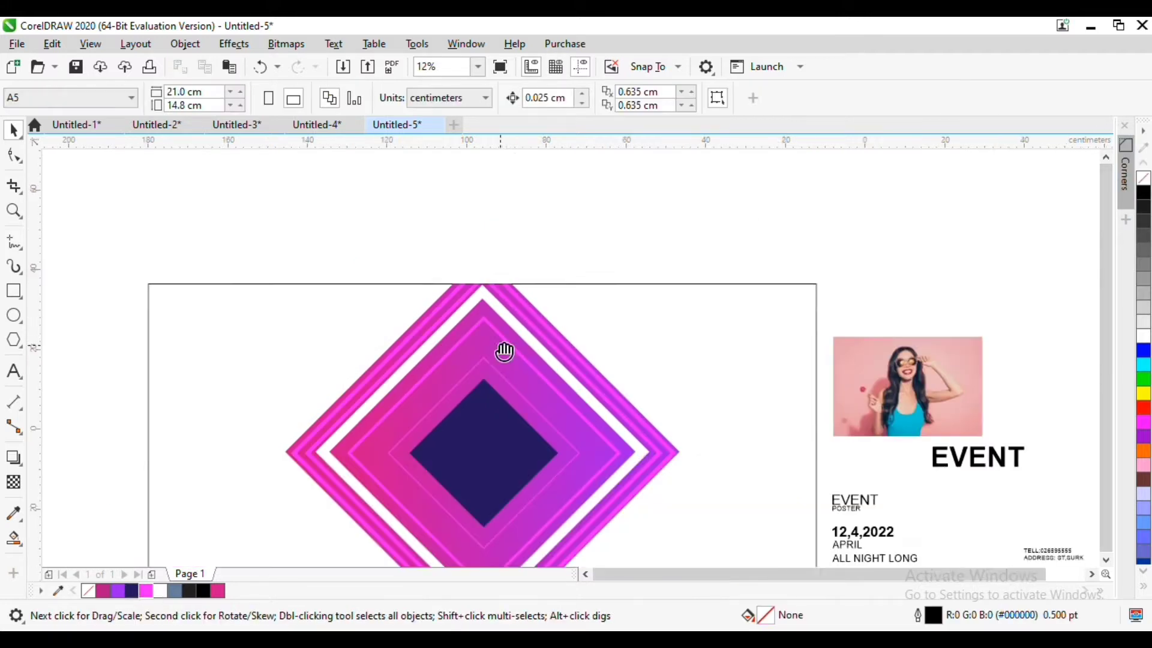
left_click_drag(504, 346, 503, 231)
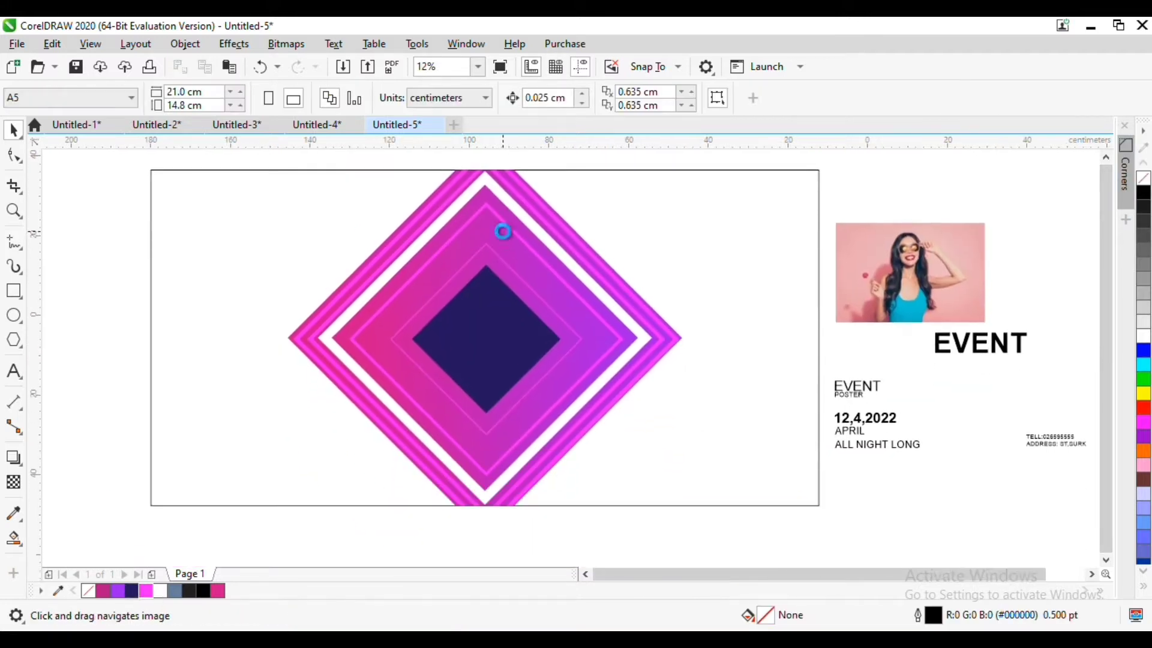
left_click(14, 538)
scroll(504, 275, "up", 1)
left_click(565, 231)
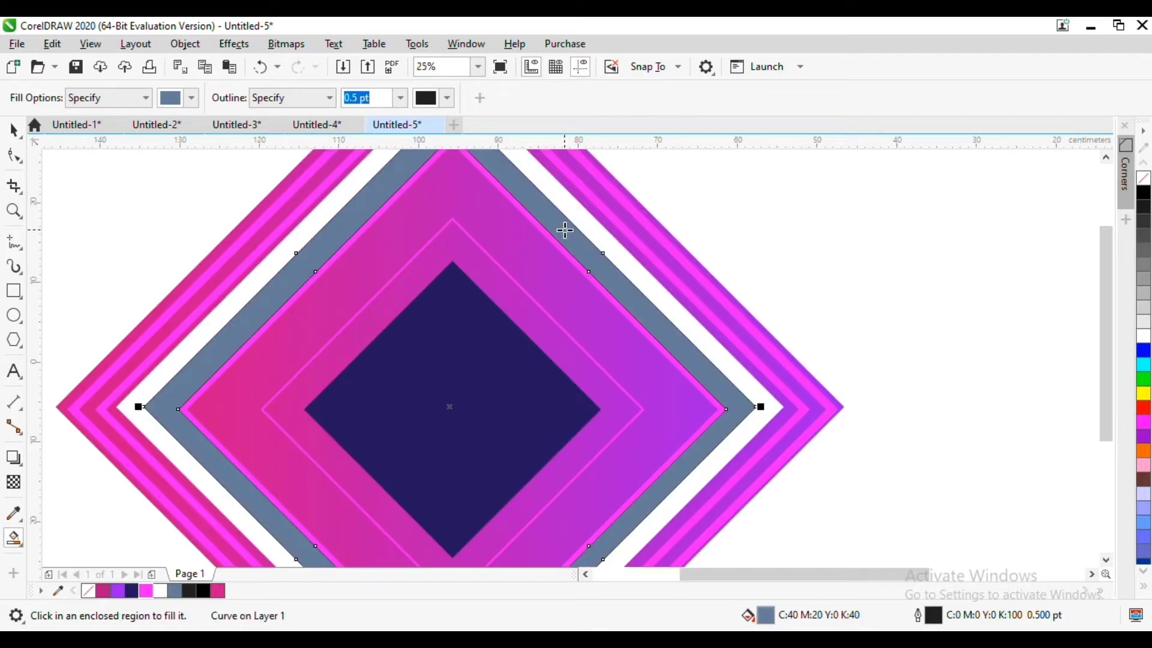
left_click(15, 131)
Enlarge the new band from its centre to about 120 cm and give it the pink-to-purple fountain fill without an outline.
scroll(410, 355, "down", 1)
mouse_move(586, 222)
left_mouse_down()
mouse_move(606, 200)
mouse_move(707, 173)
mouse_move(693, 184)
left_mouse_up()
left_click_drag(444, 378, 489, 297)
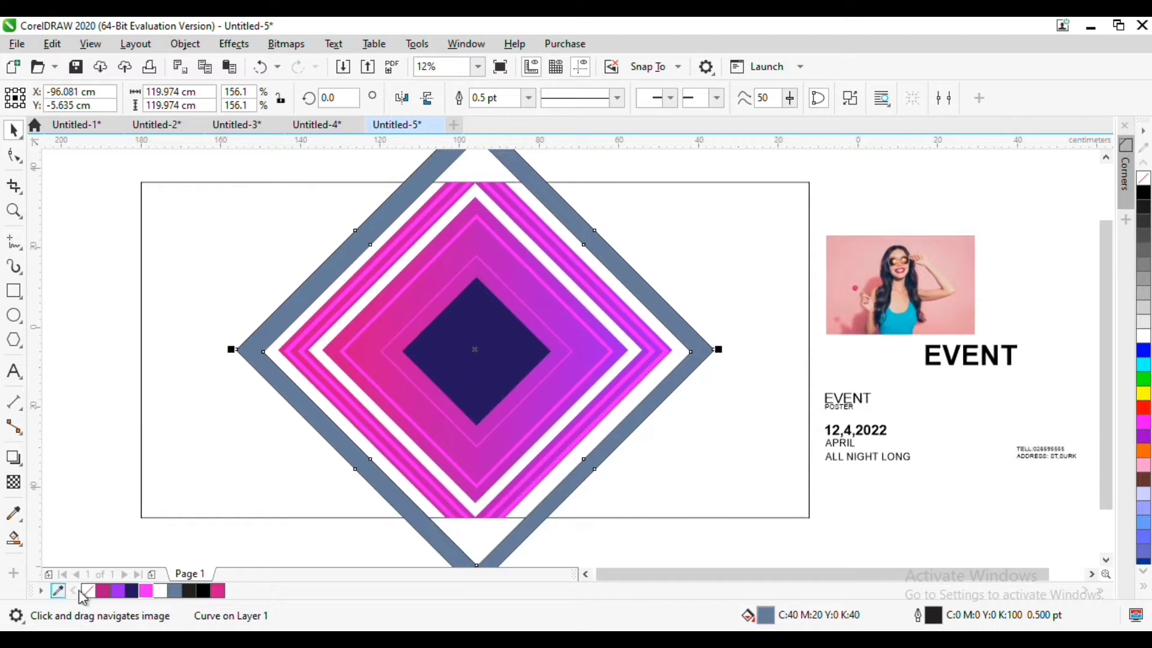
left_click(417, 422)
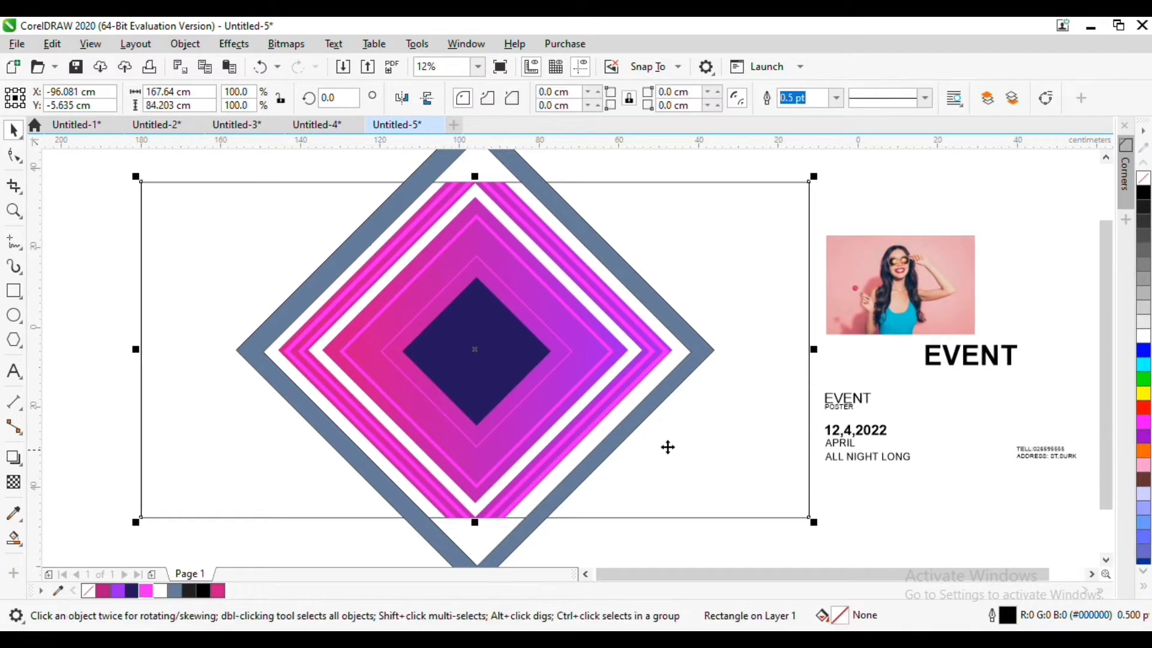
left_click_drag(524, 574, 505, 546)
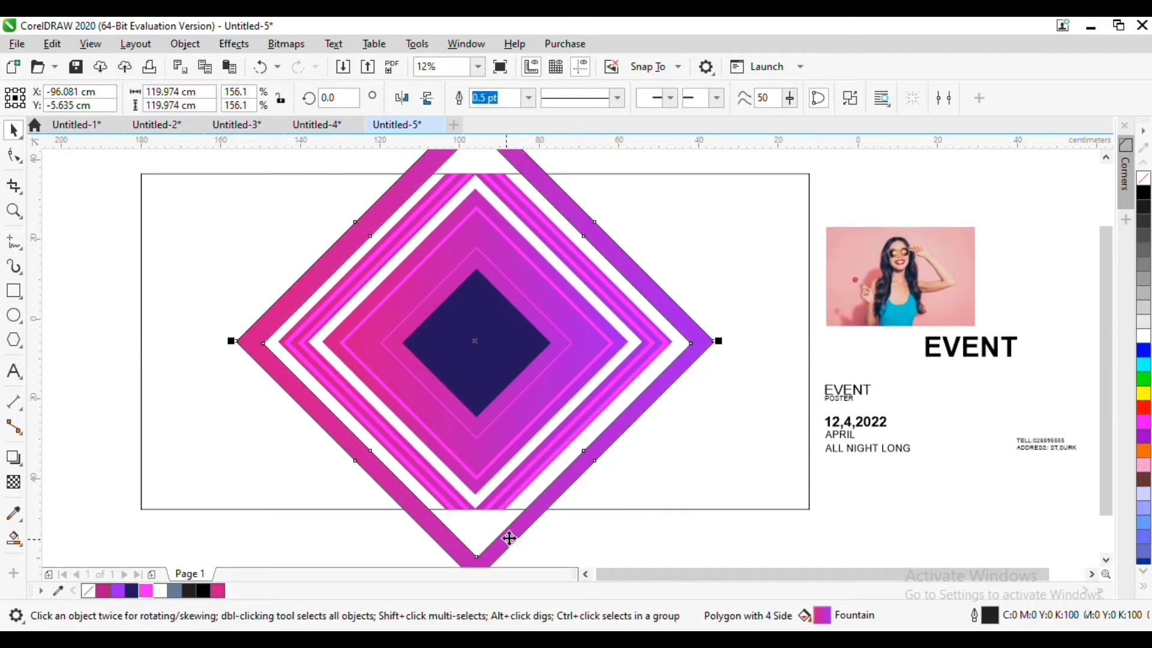
scroll(441, 278, "down", 2)
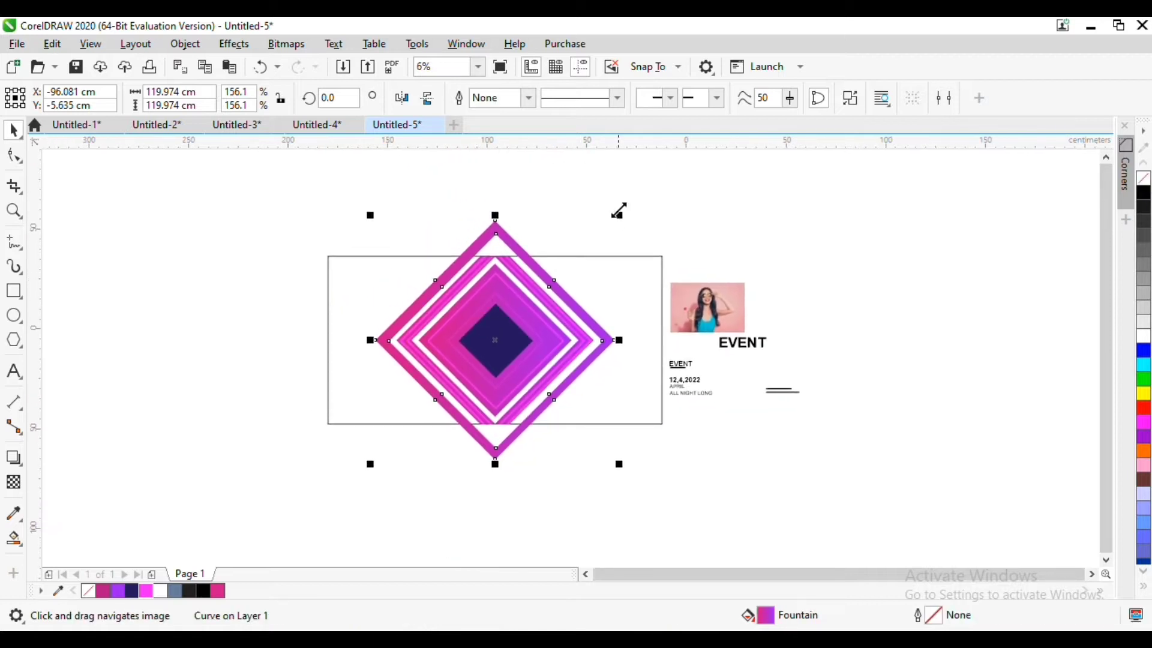
Add two larger concentric copies of the gradient band, the outermost about 174 cm wide.
left_click_drag(617, 213, 684, 160)
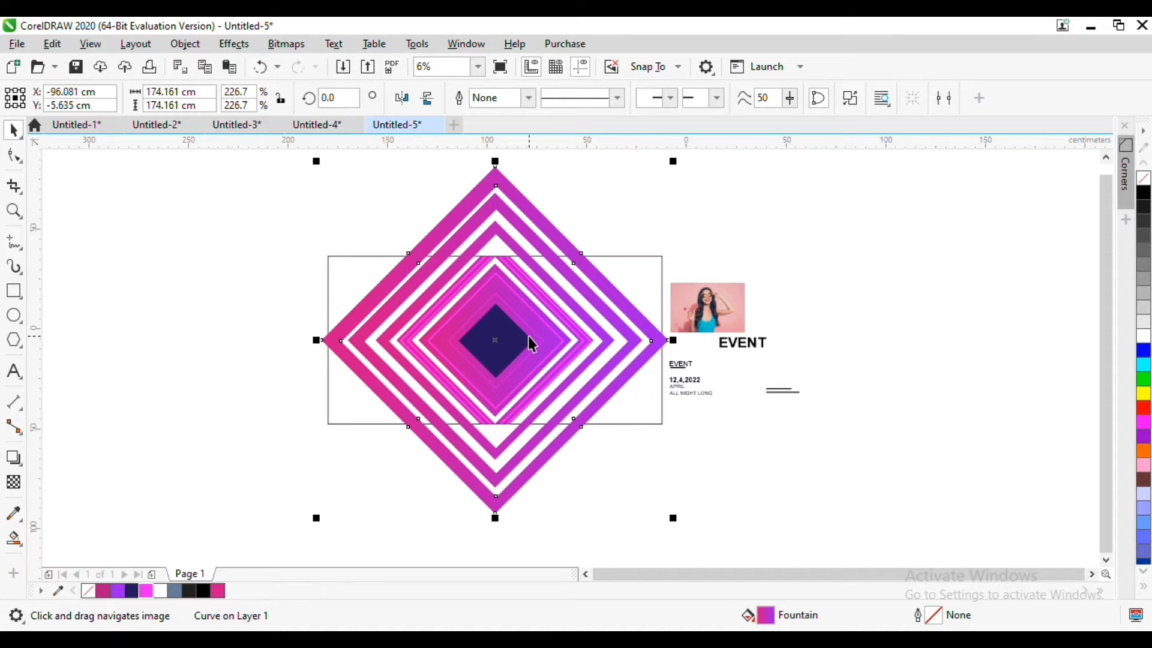
scroll(530, 343, "up", 2)
left_click(617, 276)
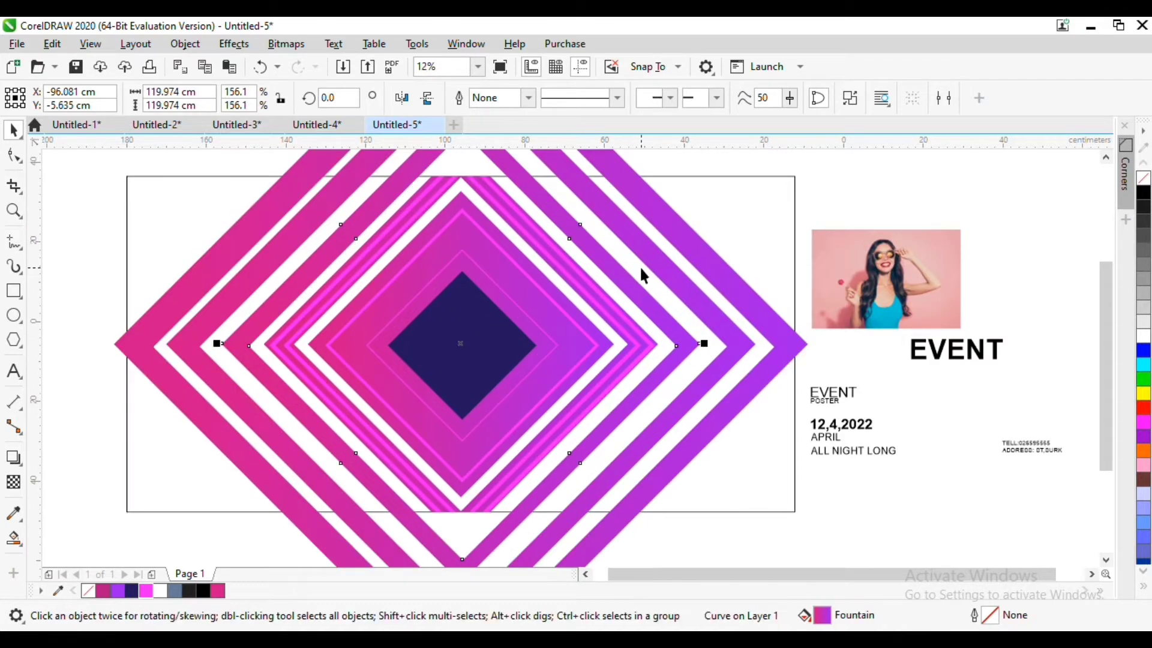
left_click(542, 311)
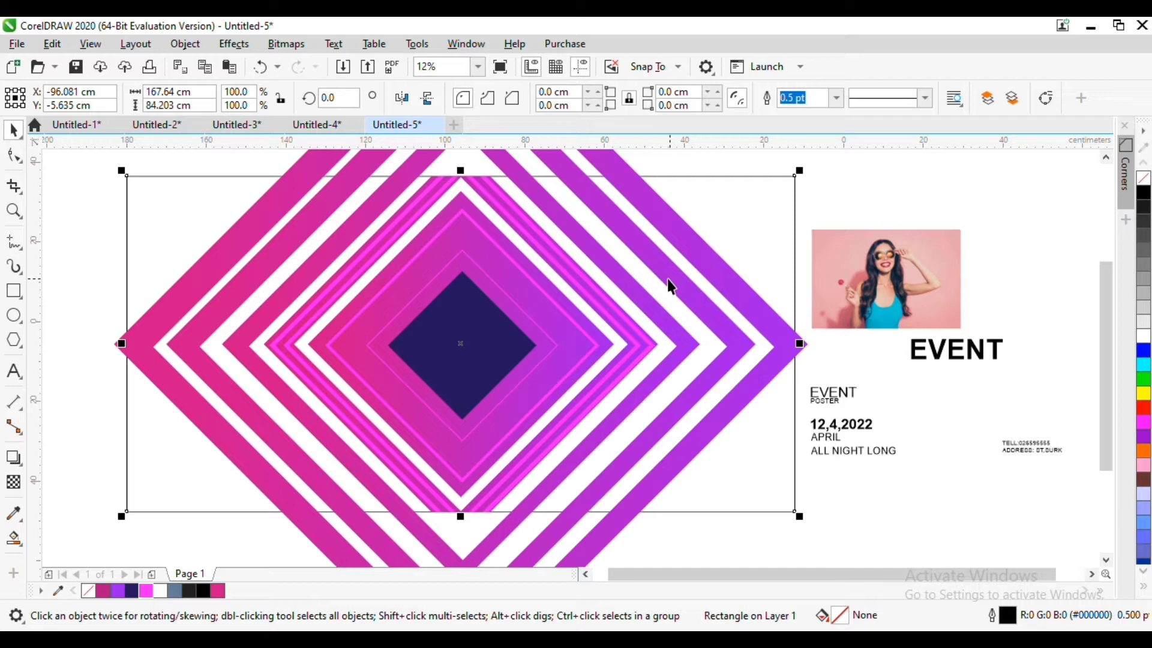
Enlarge the gradient diamond from its centre to about 167.6 cm and give it a black outline.
left_click(552, 315)
left_click_drag(622, 185, 804, 179)
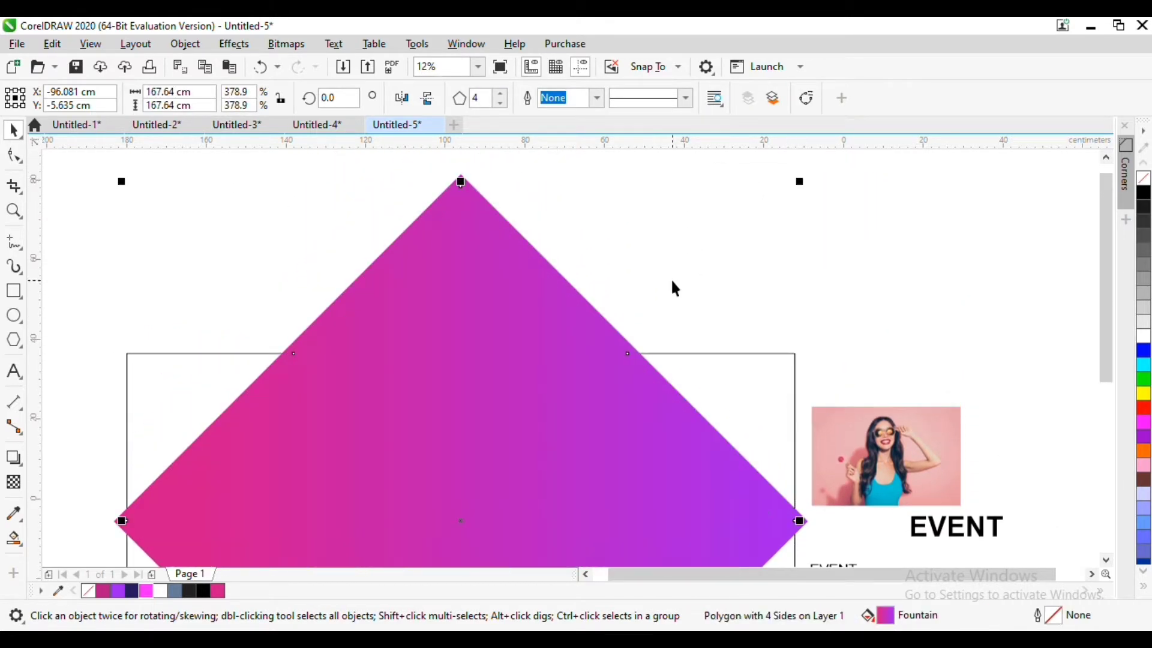
right_click(1140, 193)
Use Smart Fill to create a thin strip between the enlarged diamond's edge and the outermost band's outer edge.
left_click(14, 536)
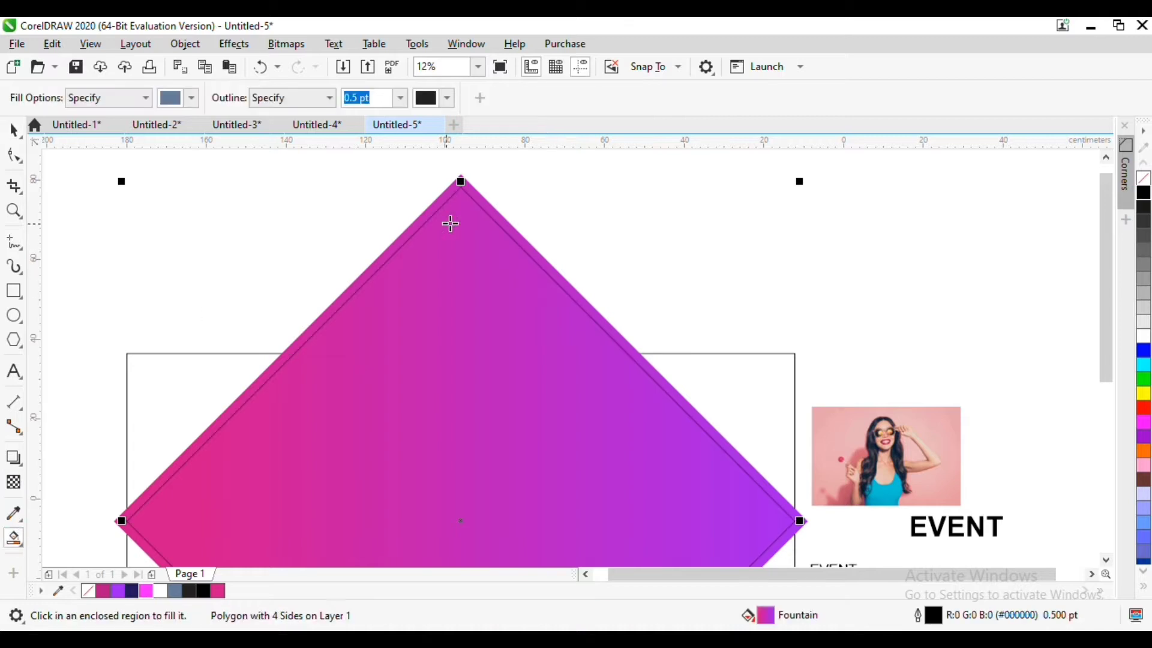
left_click(488, 211)
key("ctrl+z")
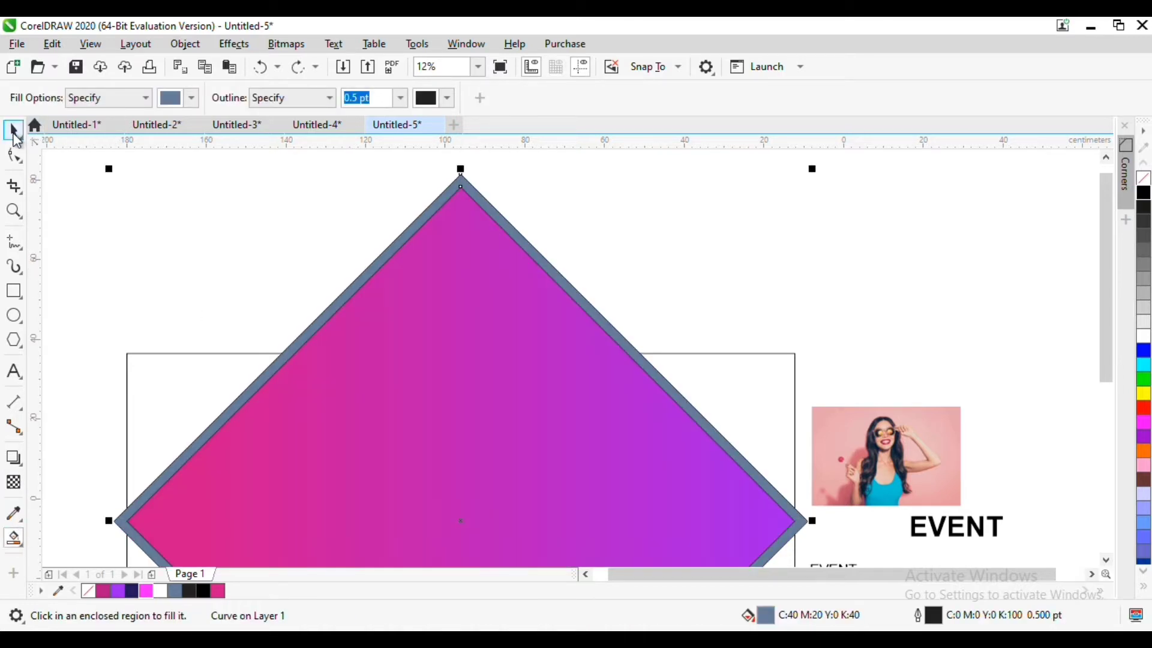
Copy the pink-to-purple fountain fill onto the thin strip and delete the enlarged diamond covering the artwork.
left_click_drag(891, 617, 641, 361)
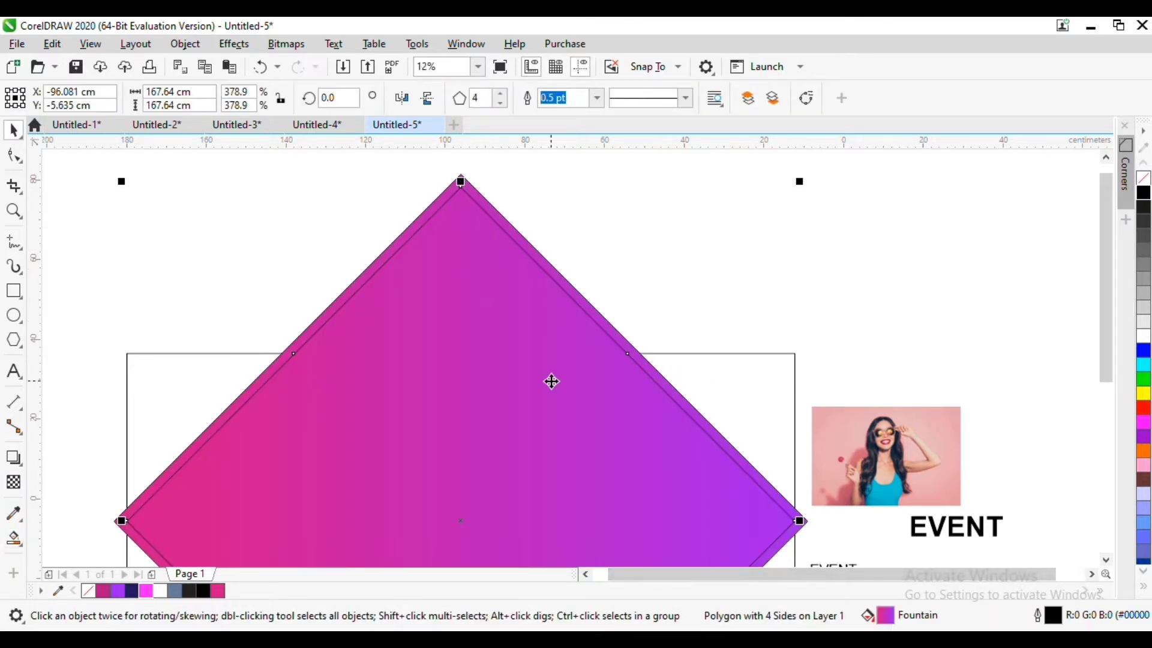
left_click(551, 381)
left_click(472, 244)
key("Delete")
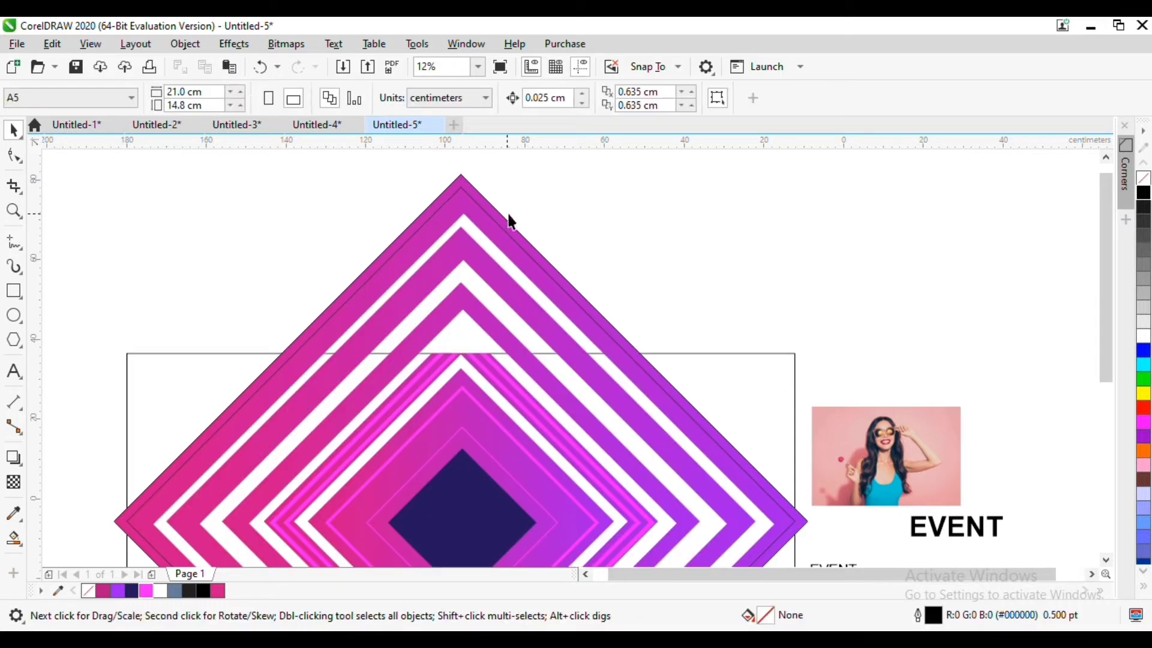
Enlarge the thin gradient strip from its centre to about 195 cm and remove its outline.
left_click(508, 224)
left_click_drag(812, 169, 851, 193)
left_click_drag(588, 389, 650, 167)
right_click(1143, 180)
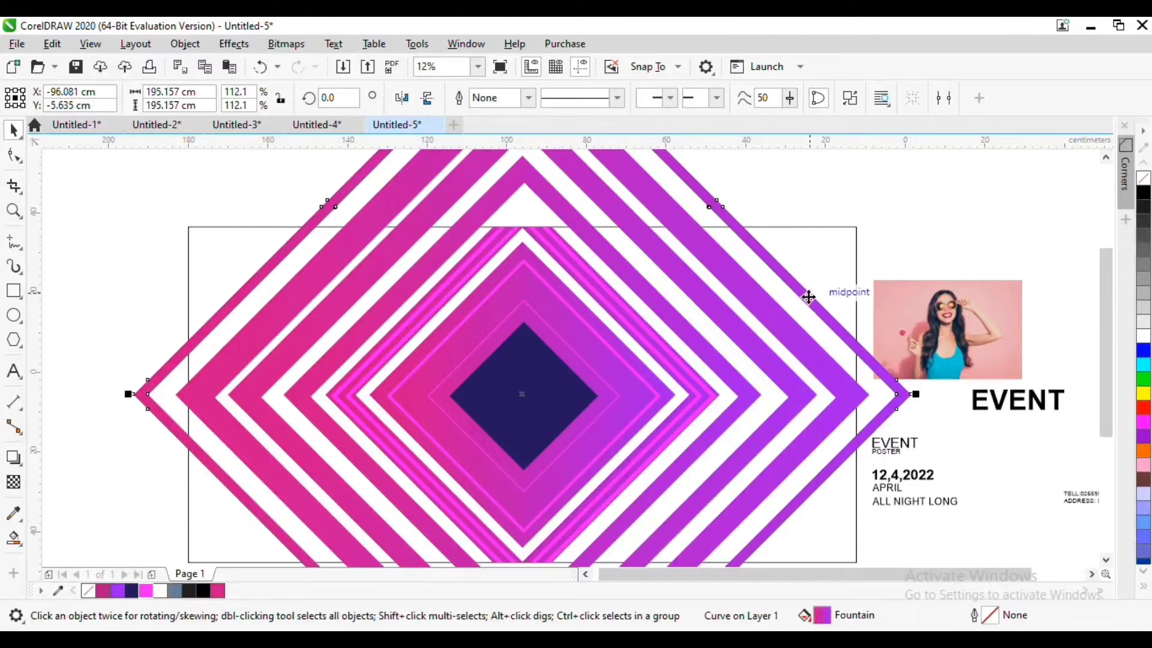
Add two larger concentric copies of the thin gradient strip, about 215 cm and 235.5 cm wide.
scroll(784, 323, "down", 2)
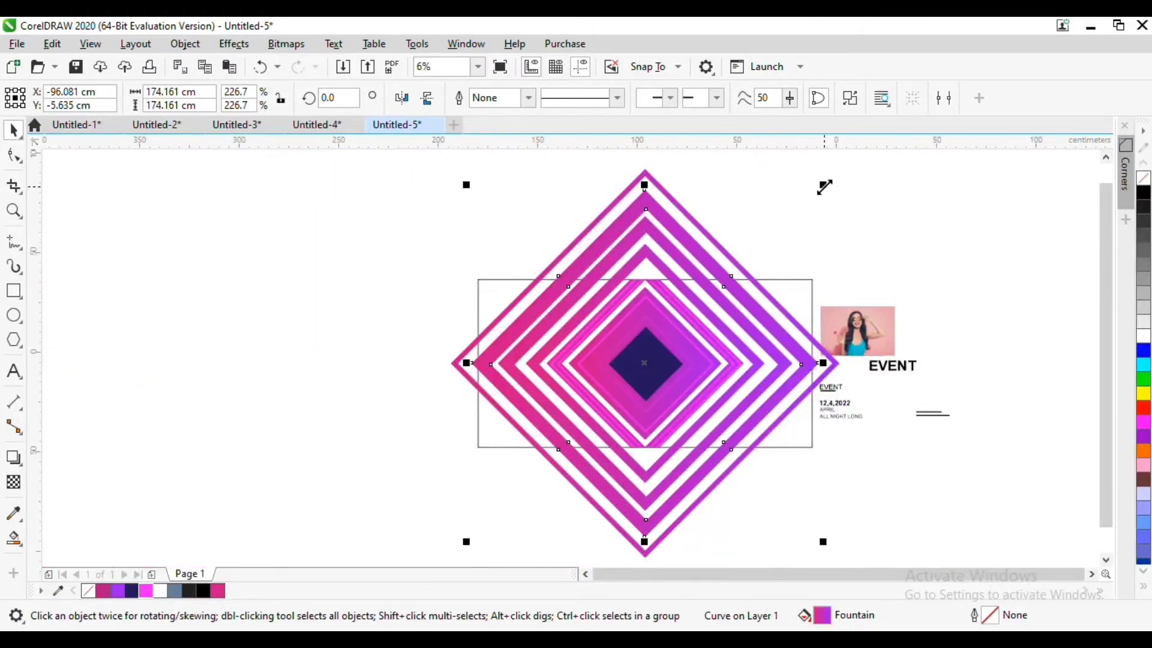
left_click_drag(824, 187, 868, 189)
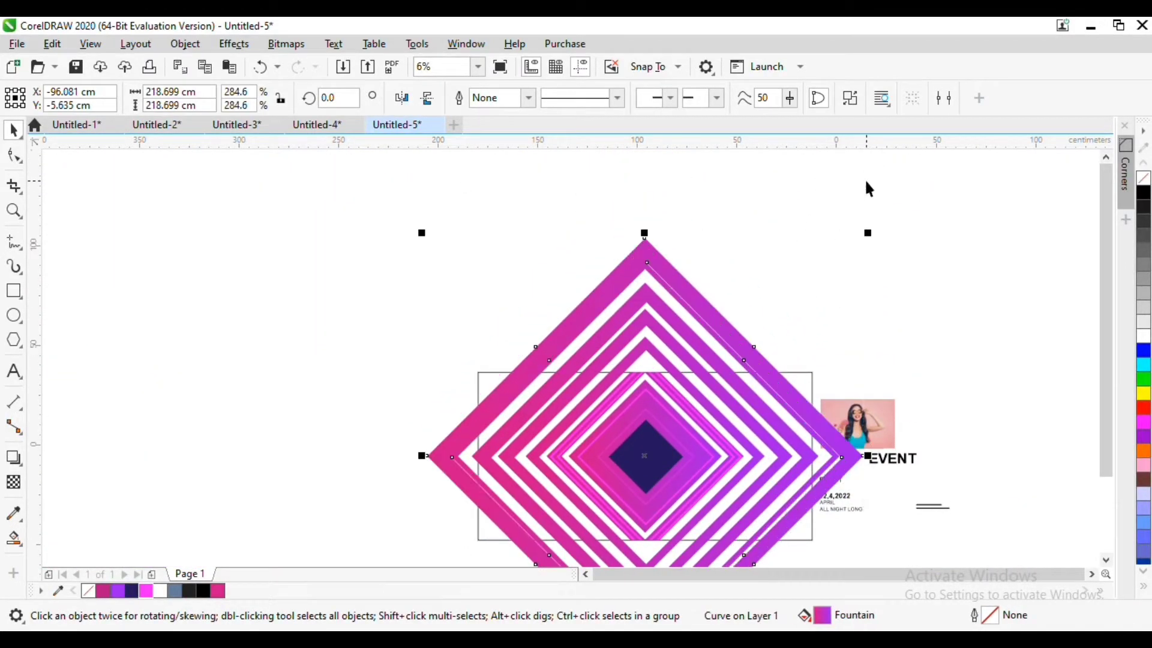
key("ctrl+z")
left_click_drag(844, 253, 885, 216)
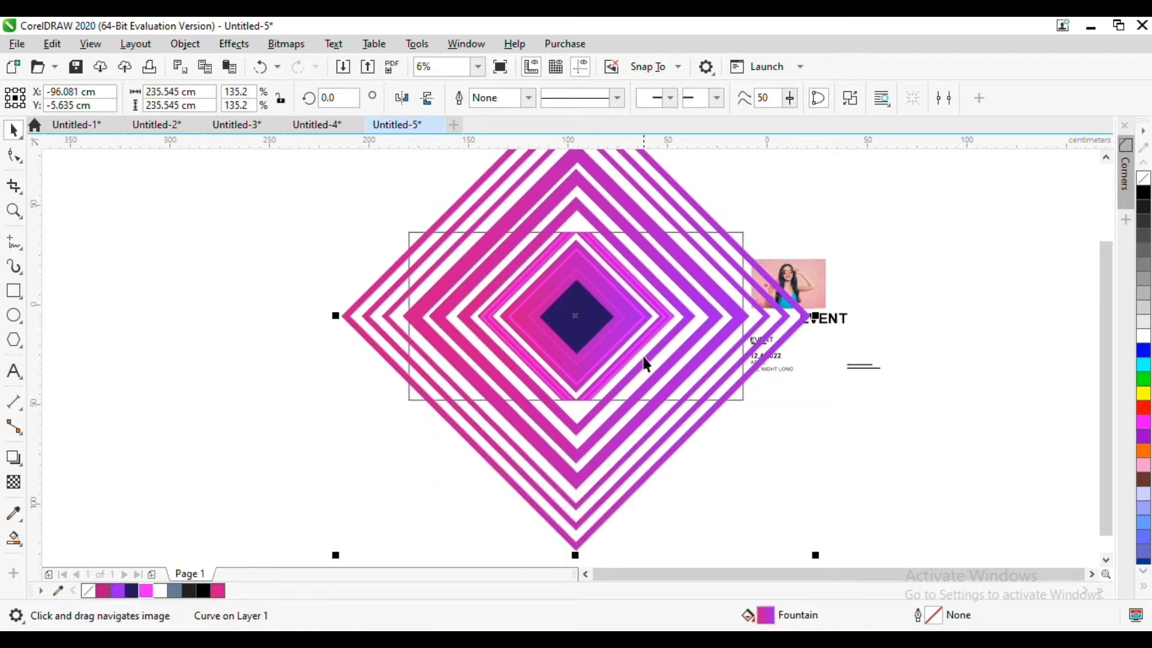
Crop the outermost thin strip to the rectangle by intersecting the two shapes and deleting the original strip.
scroll(714, 382, "up", 2)
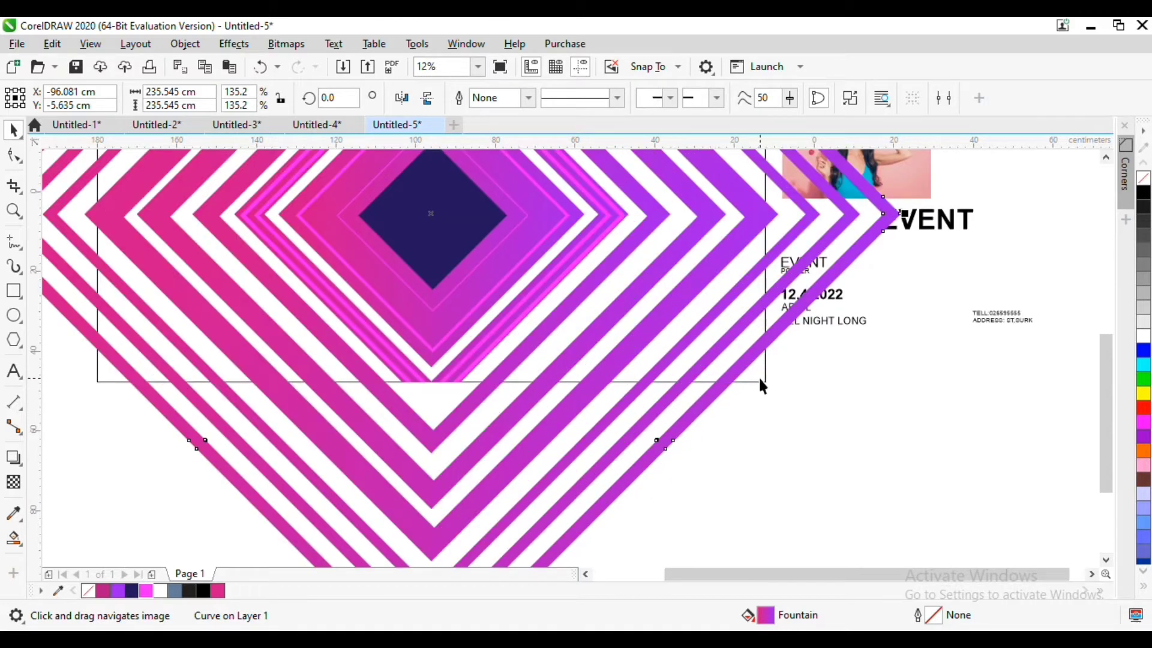
left_click(638, 200, "shift")
left_click(542, 99)
left_click(797, 348)
left_click(778, 330)
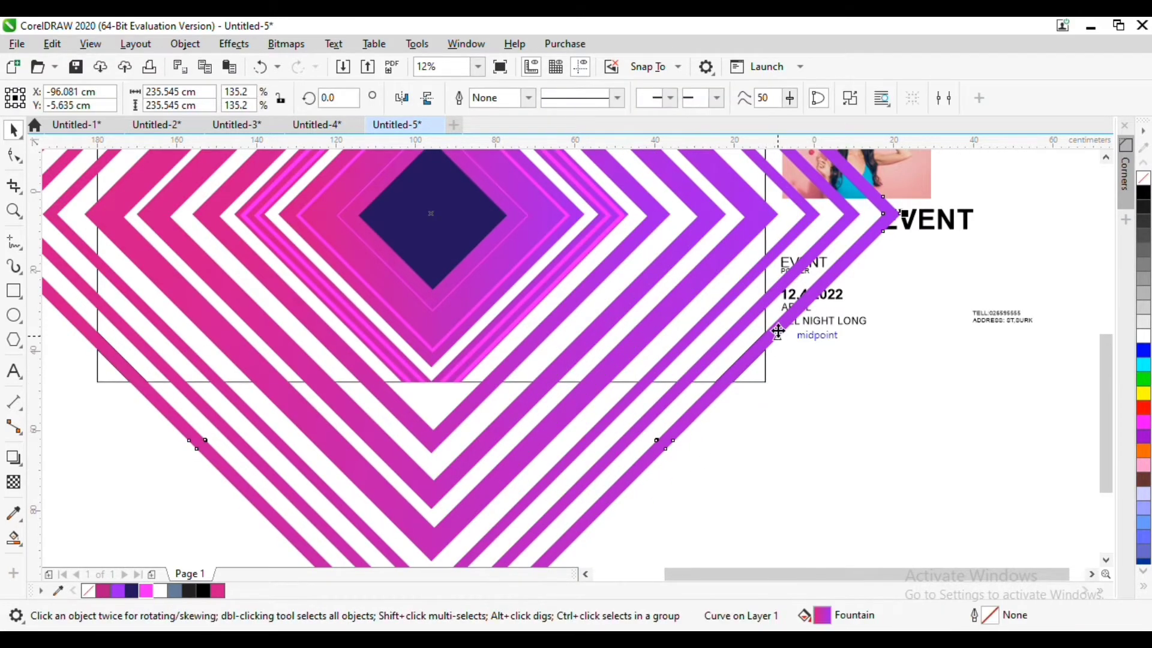
key("Delete")
Crop the 215 cm strip to the rectangle with Intersect and delete the original strip.
left_click(737, 334)
left_click(733, 315, "shift")
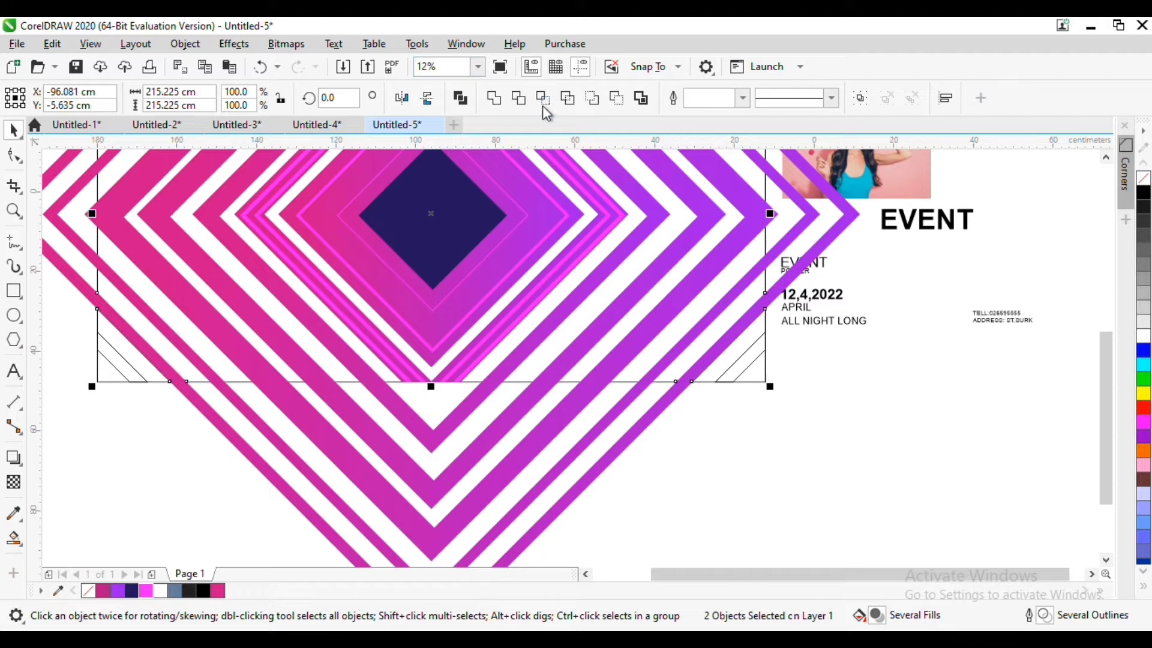
left_click(625, 427)
left_click(640, 423)
key("Delete")
Crop the 195 cm strip to the rectangle with Intersect and delete the original strip.
left_click(628, 402)
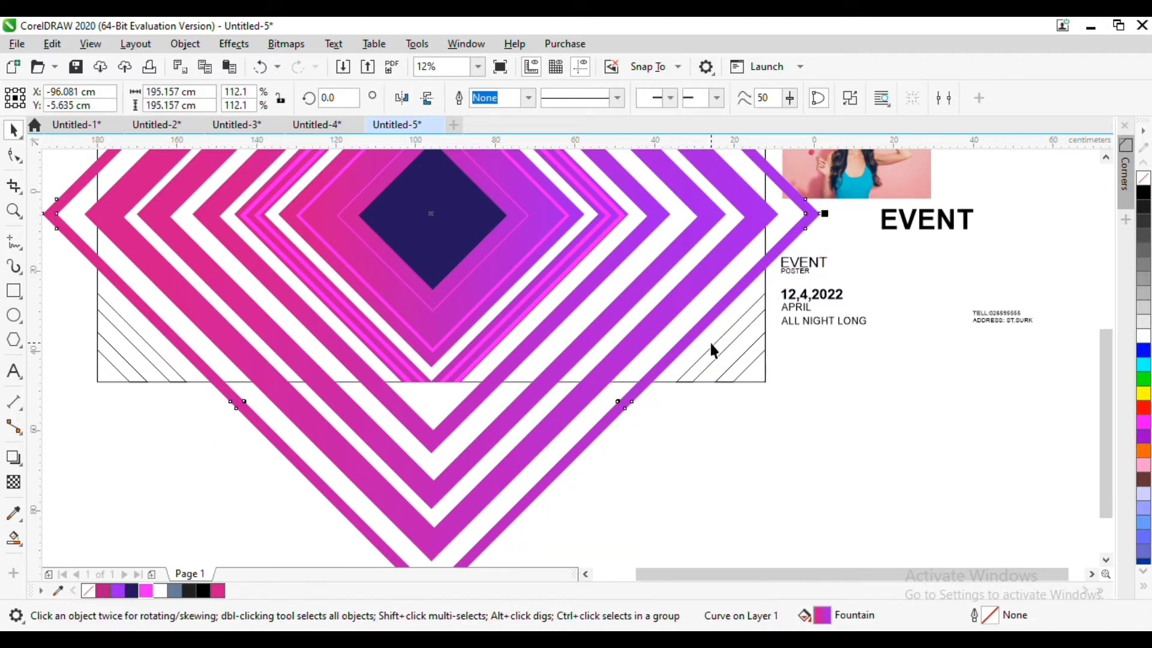
left_click(709, 348, "shift")
left_click(542, 99)
left_click(617, 429)
left_click(609, 424)
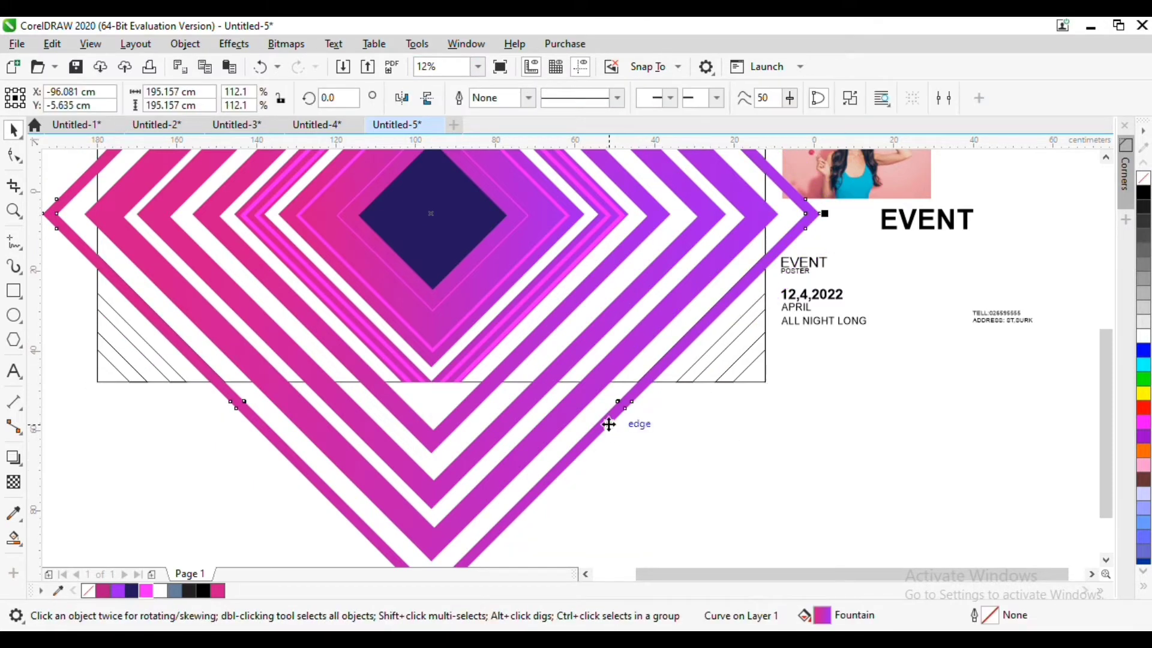
key("Delete")
Crop the 174 cm band to the rectangle with Intersect and delete the original band.
left_click_drag(618, 411, 660, 473)
left_click(646, 440)
left_click(680, 436, "shift")
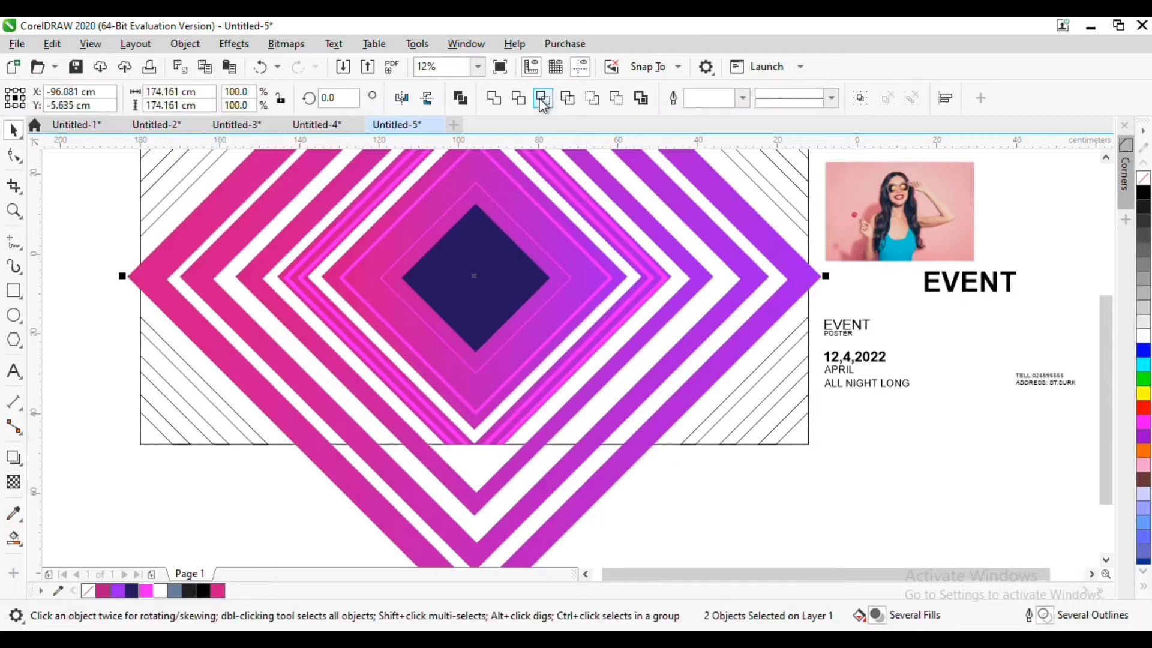
left_click(542, 99)
left_click(609, 470)
left_click(612, 470)
key("Delete")
Crop the 148 cm band to the rectangle with Intersect and delete the original band.
left_click(600, 432)
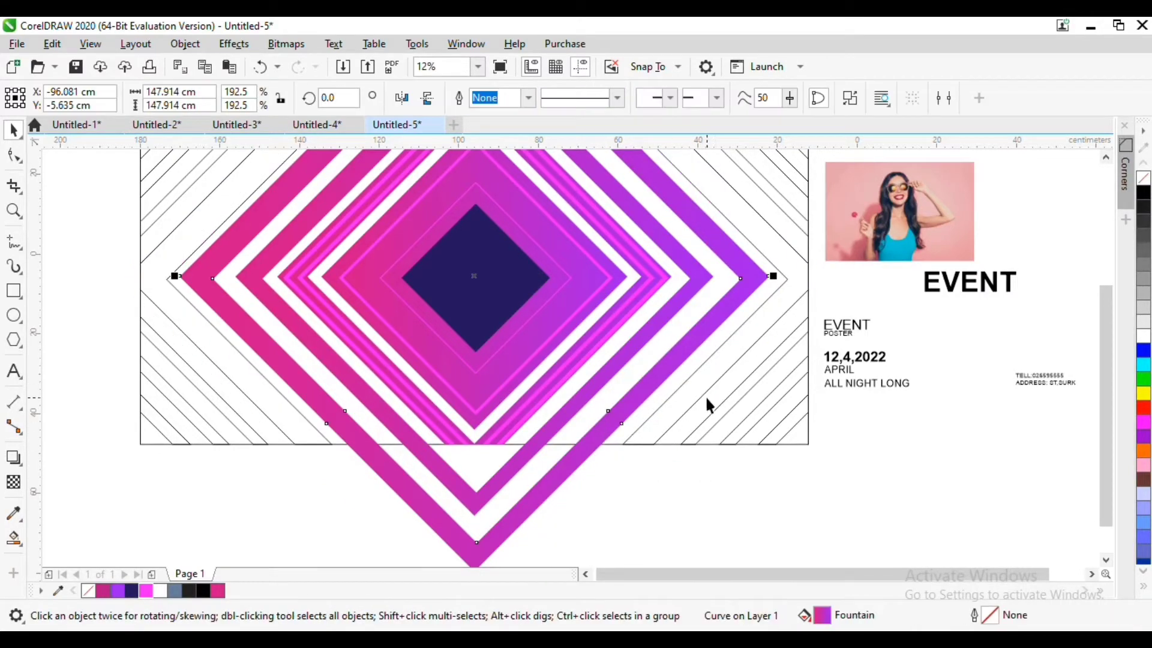
left_click(706, 397, "shift")
left_click(542, 99)
left_click(594, 465)
left_click(561, 478)
key("Delete")
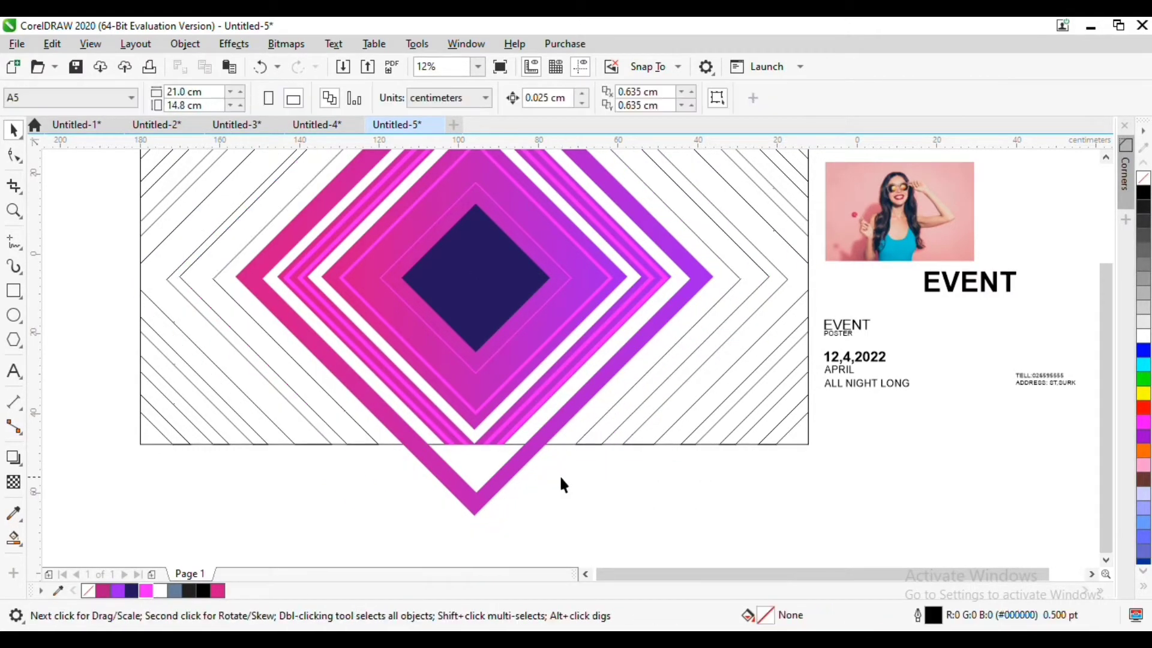
Crop the 120 cm band around the magenta rings to the rectangle with Intersect and delete the original.
scroll(550, 498, "up", 1)
left_click(548, 479)
left_click(609, 357, "shift")
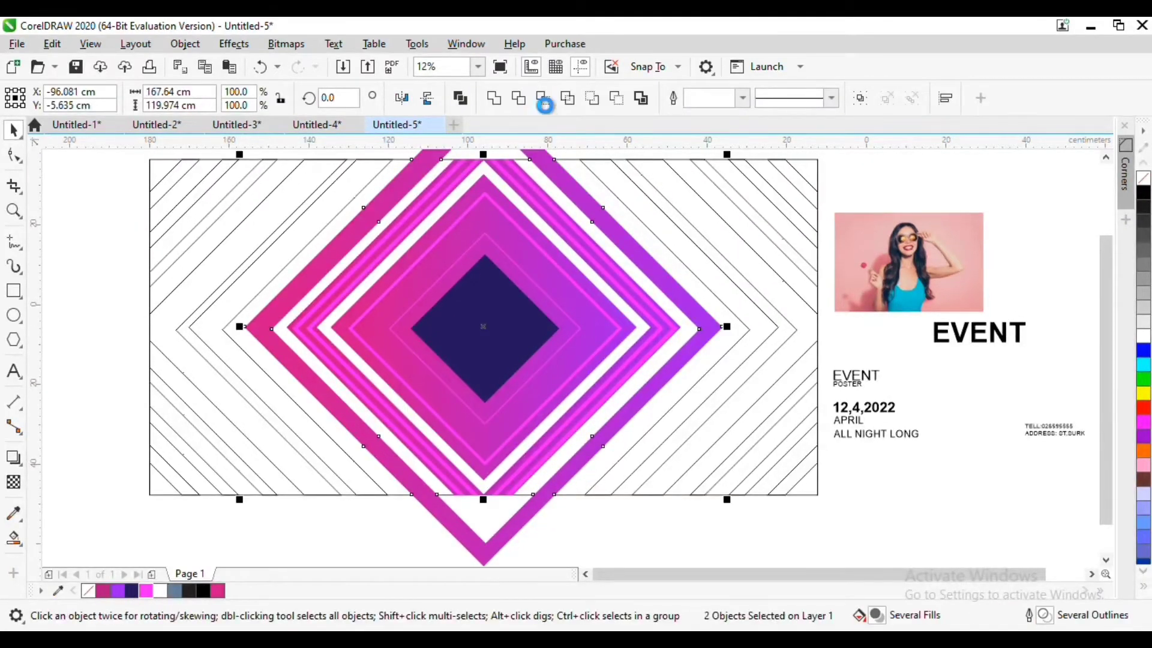
left_click(544, 104)
left_click(599, 545)
left_click(503, 541)
key("Delete")
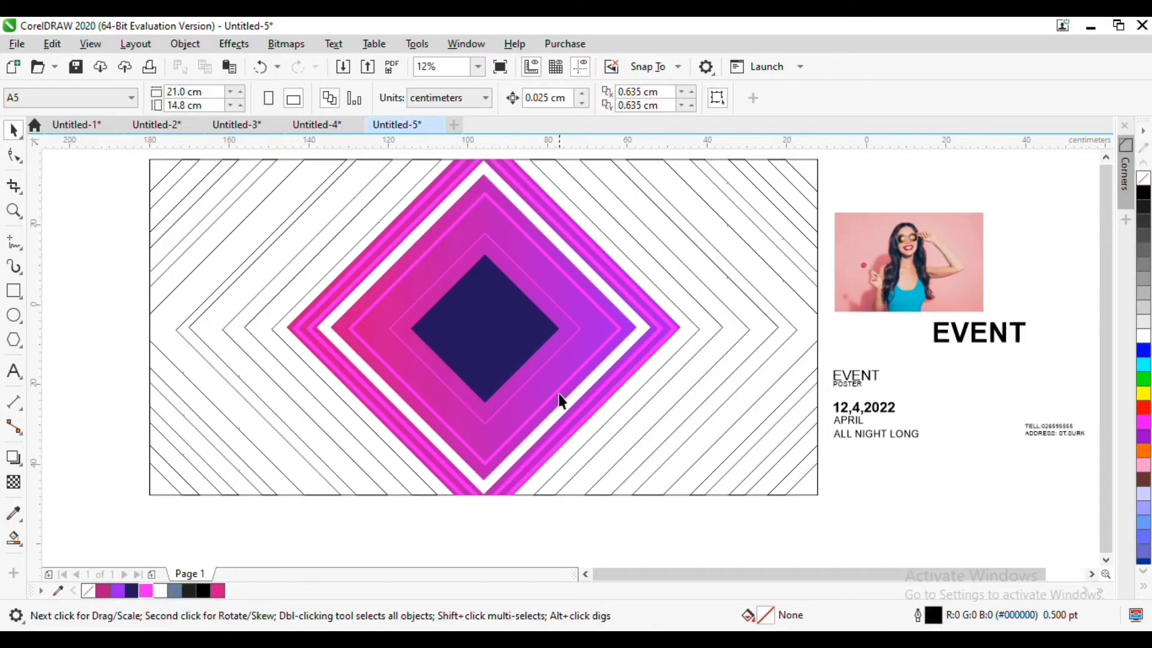
Copy the central diamond's pink-to-purple gradient fill onto the cropped, unfilled bands and strips.
left_click(559, 395)
left_click_drag(602, 442, 624, 474)
left_click_drag(695, 456, 696, 455)
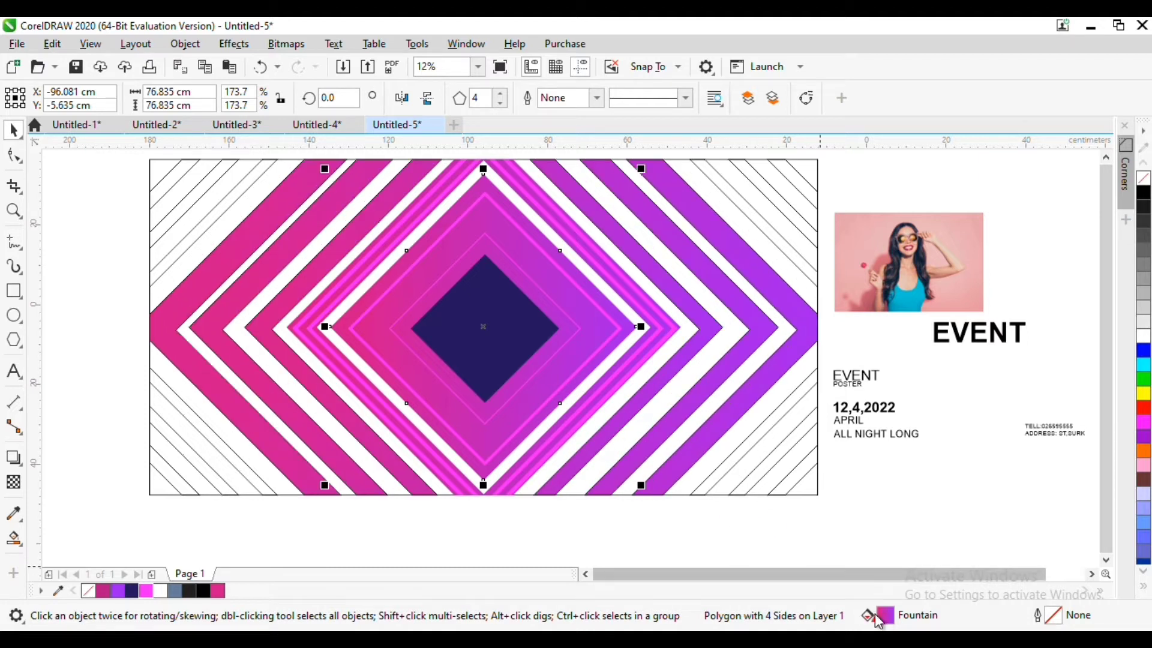
left_click_drag(879, 616, 793, 484)
Fill the background rectangle with dark navy #23165C and send it behind all the bands.
left_click(812, 485)
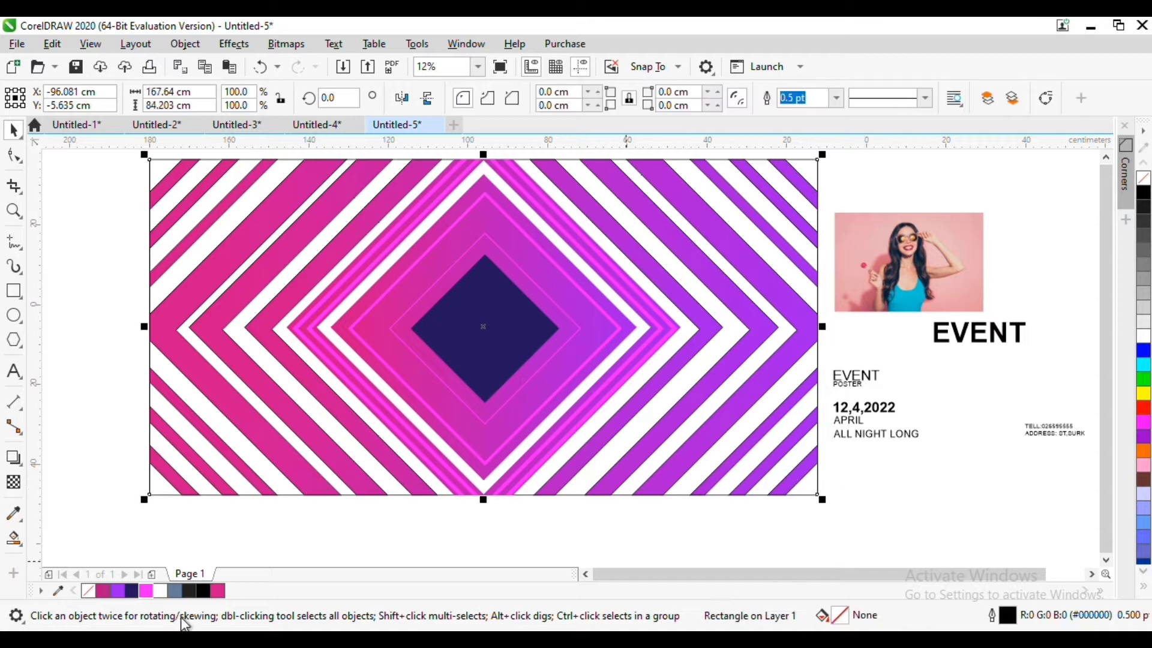
left_click(133, 591)
key("shift+Page_Down")
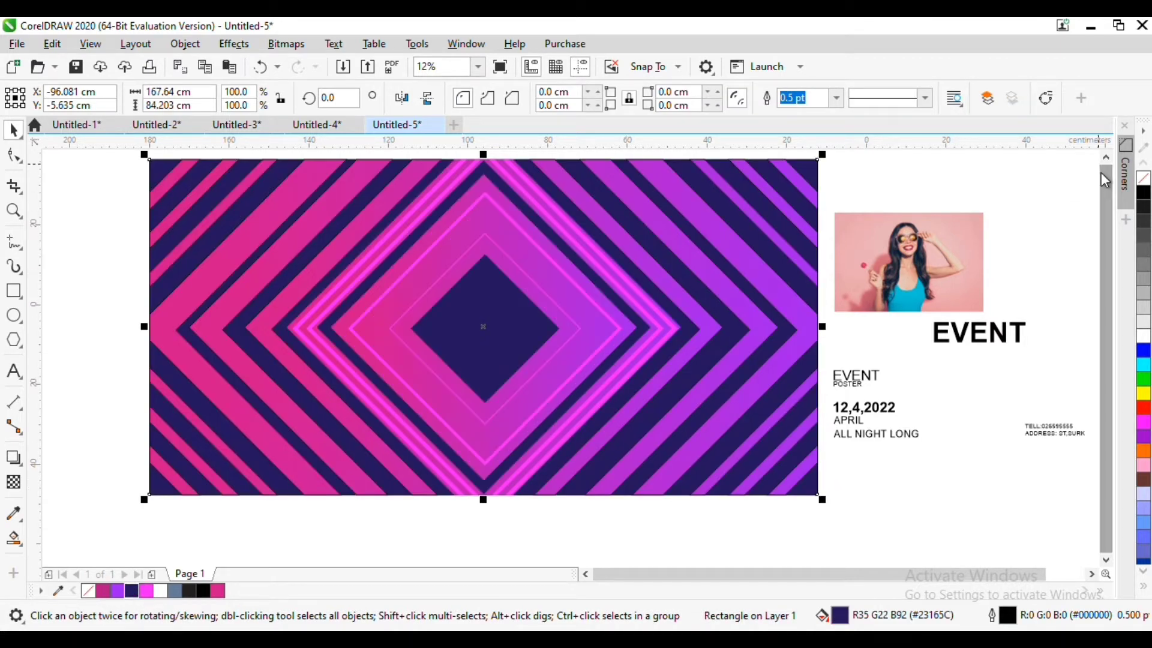
Remove the black outlines from the cropped gradient bands and strips.
left_click(763, 259)
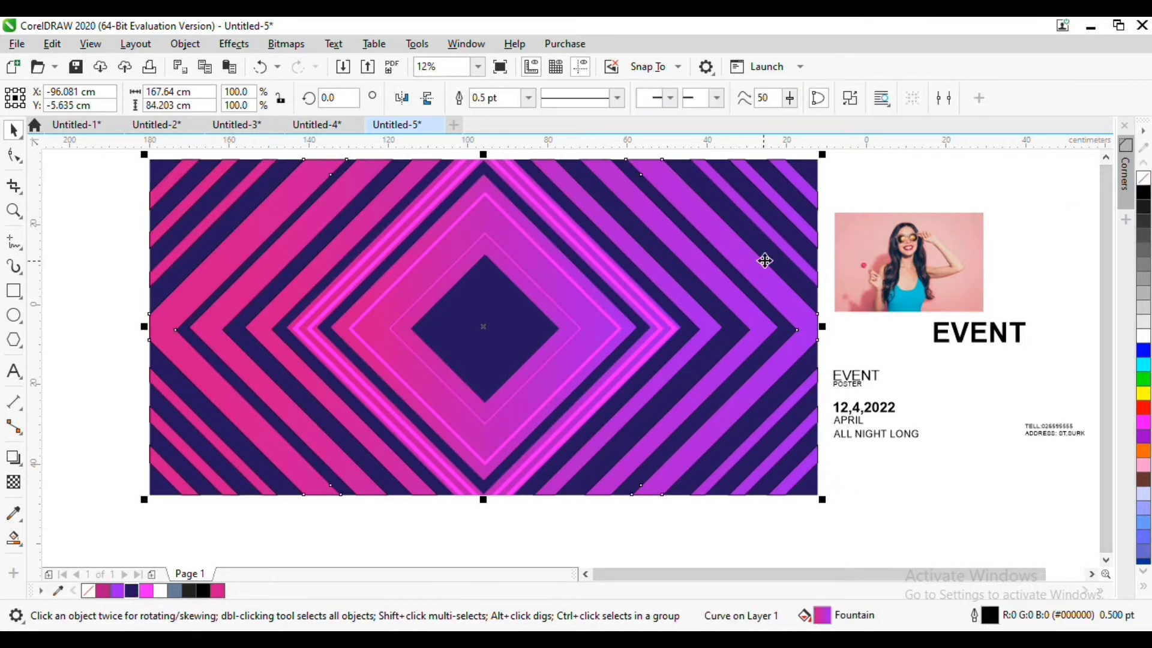
left_click(787, 244, "shift")
left_click(795, 197, "shift")
right_click(1143, 179)
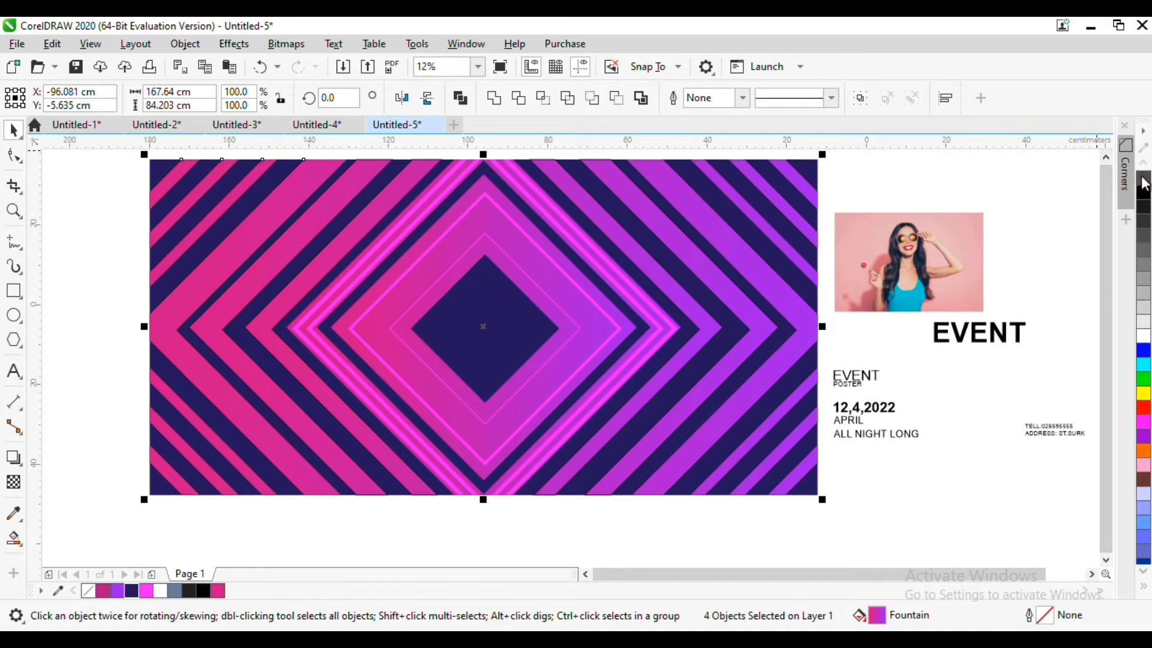
left_click(670, 513)
left_click(664, 384)
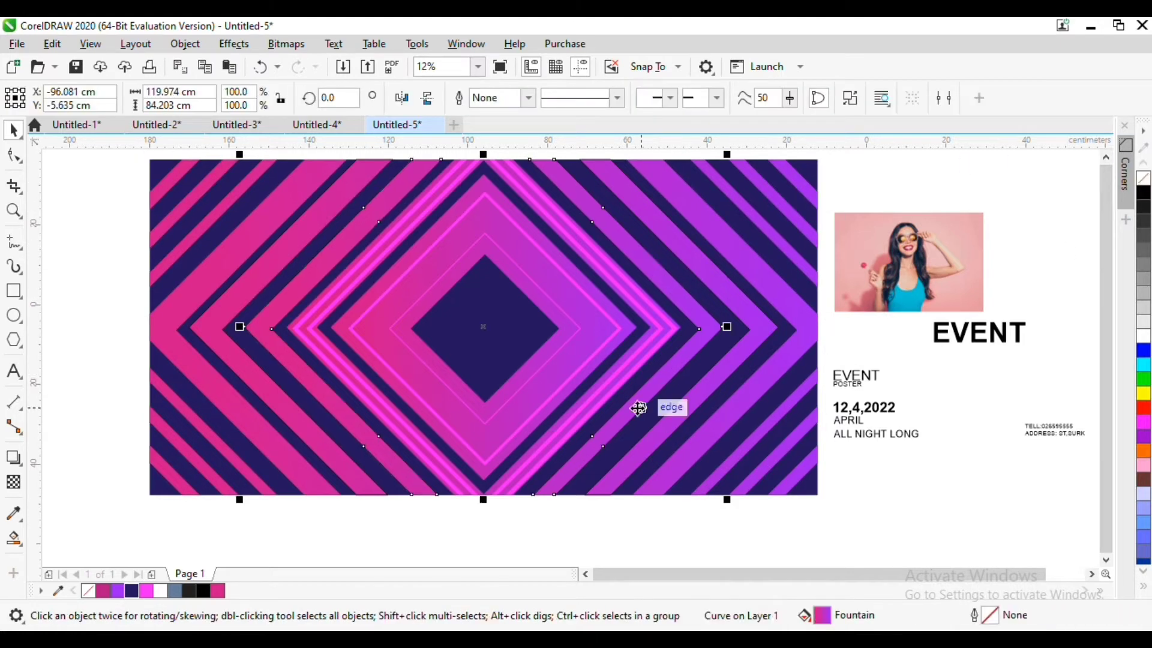
right_click(1143, 179)
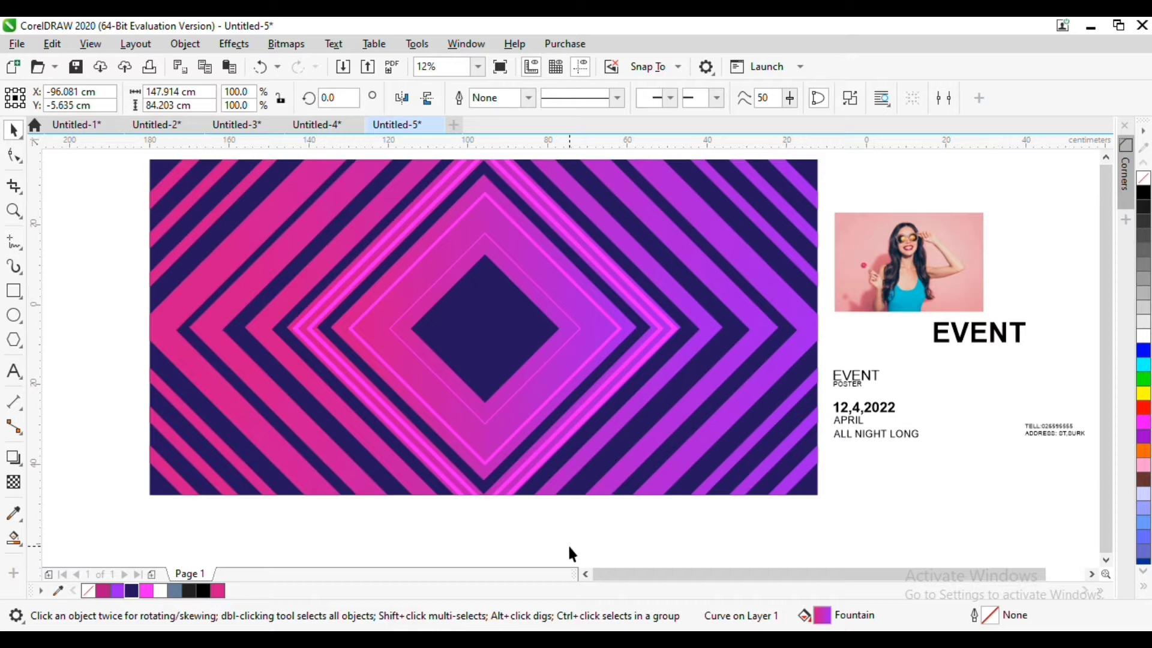
left_click(568, 543)
Begin a Bézier outline around the woman in the photo, from the top of her head down her hair to the raised fingers.
scroll(480, 490, "down", 2)
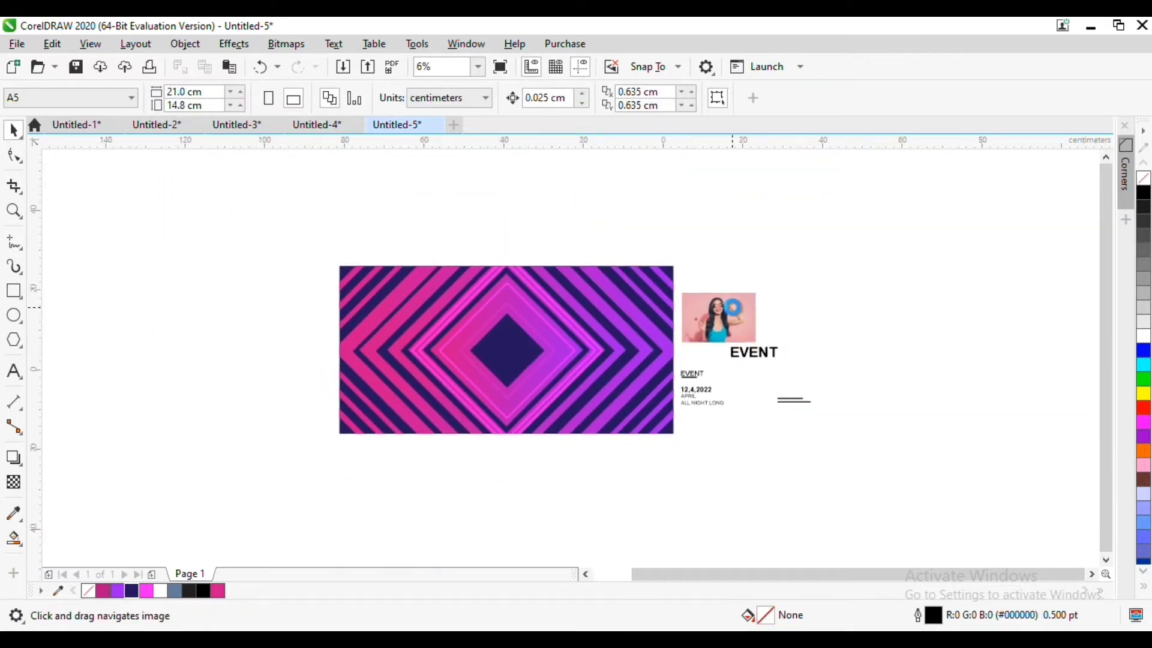
scroll(732, 307, "up", 3)
left_click_drag(648, 327, 714, 348)
left_click(23, 248)
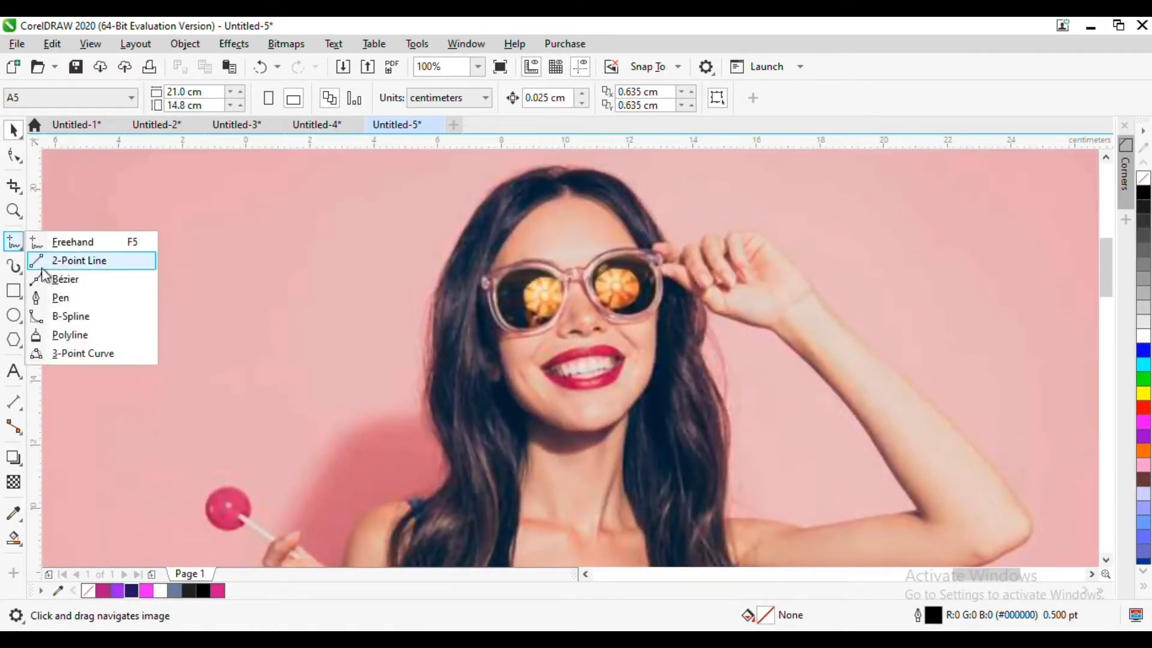
left_click(72, 260)
left_click(643, 201)
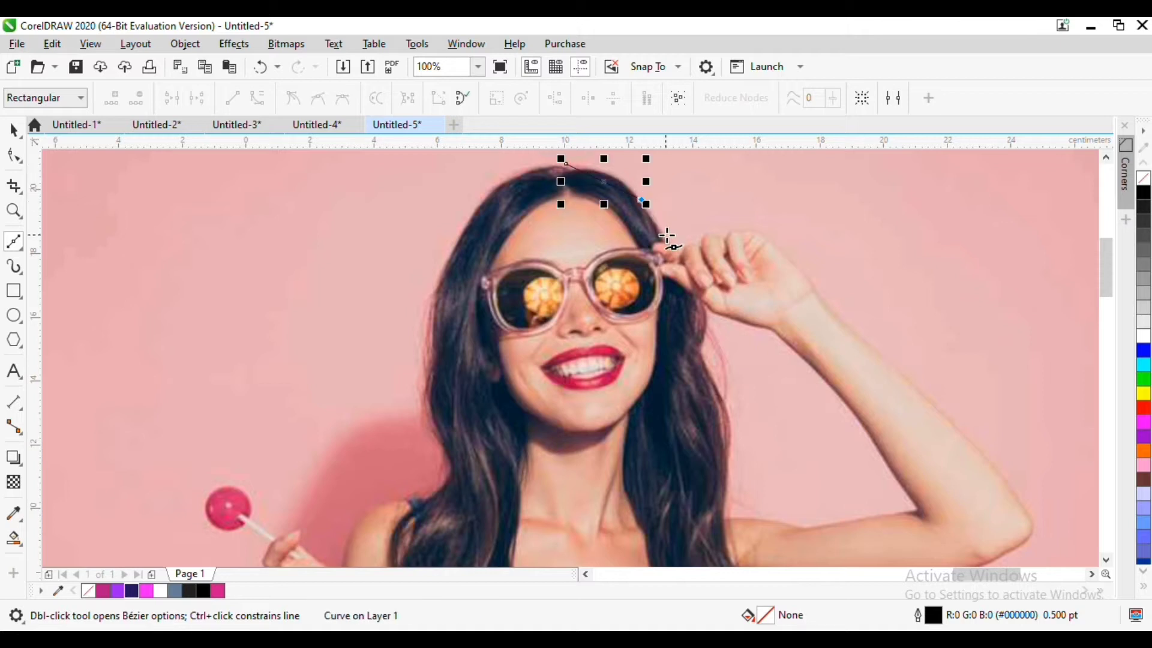
left_click(665, 243)
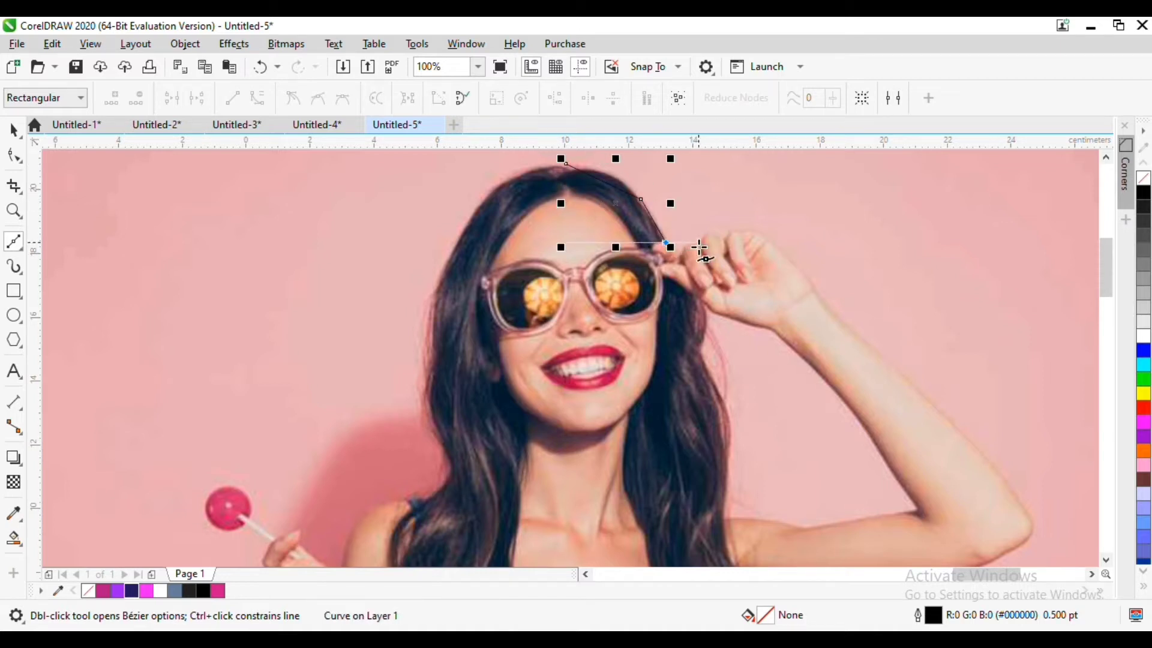
left_click(698, 243)
left_click(723, 243)
key("ctrl+z")
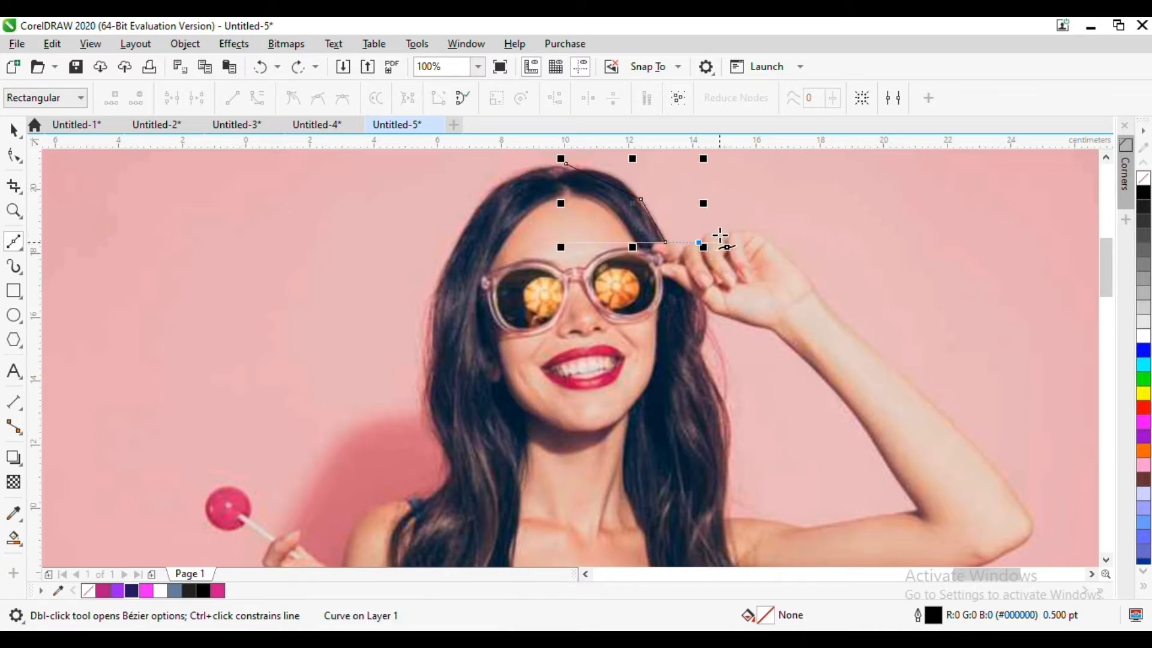
Continue the Bézier outline over the raised fingers, down the forearm, around the elbow and back under the arm to the hair.
left_click(712, 232)
left_click(733, 243)
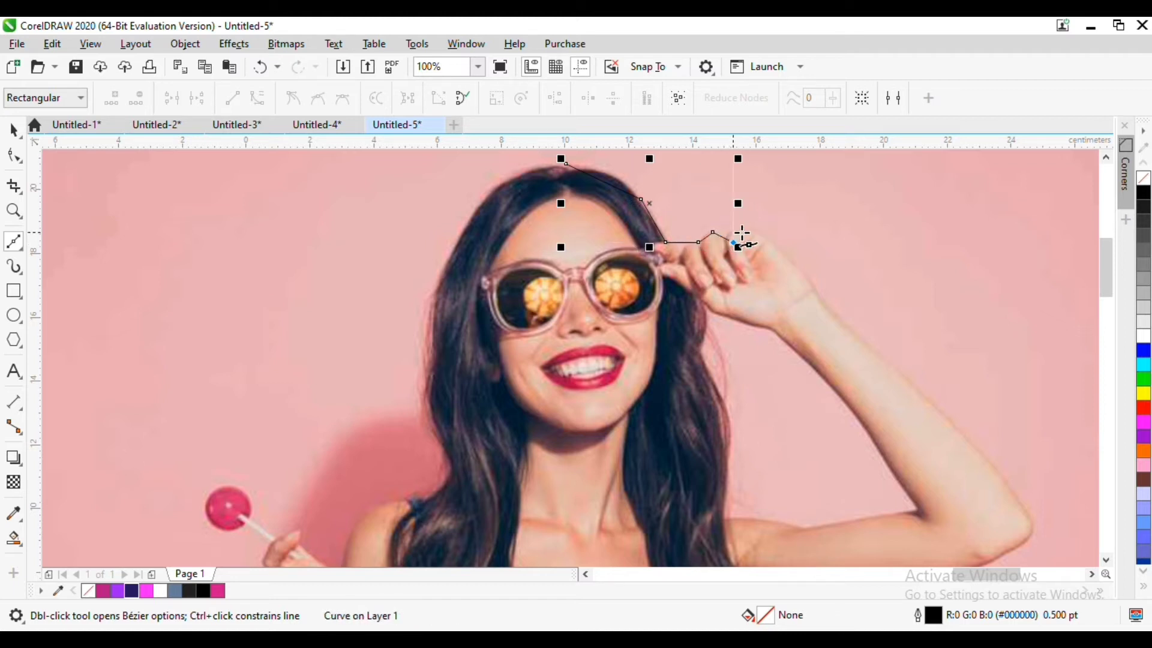
left_click(741, 232)
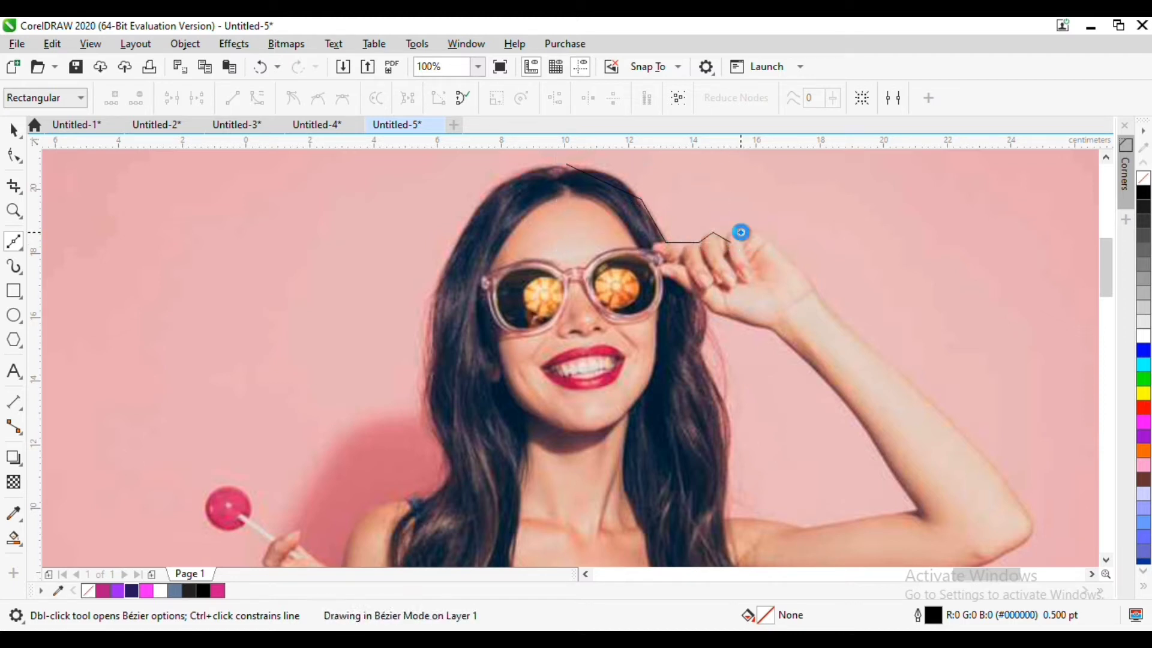
left_click(771, 243)
left_click(814, 286)
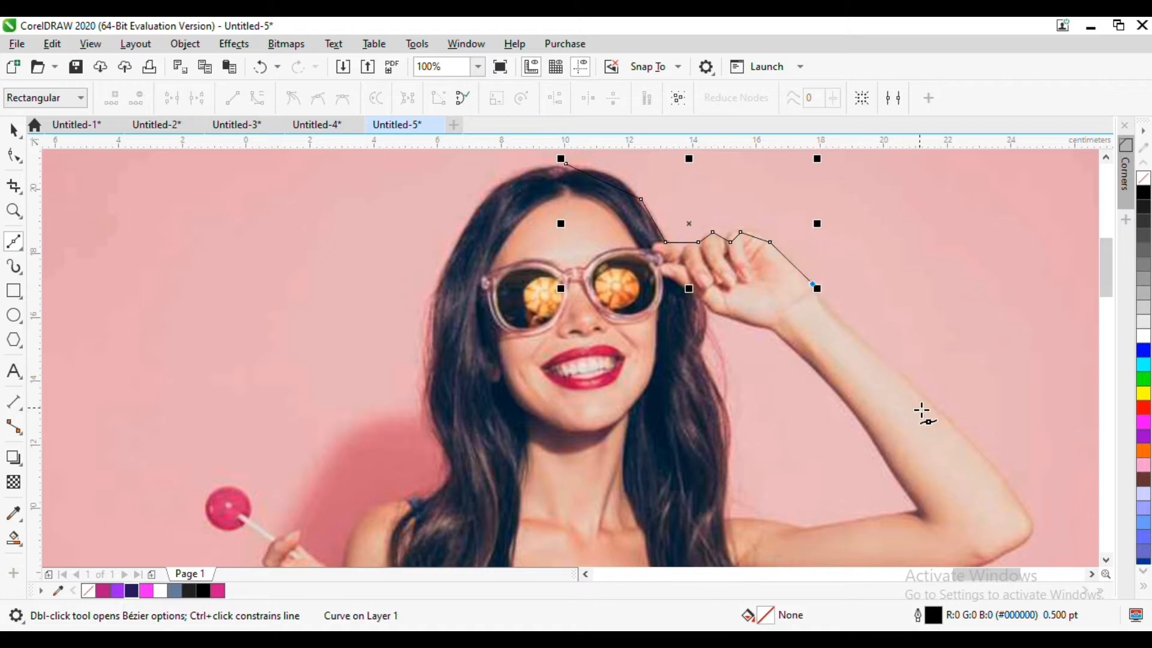
left_click(1031, 524)
scroll(1041, 399, "down", 3)
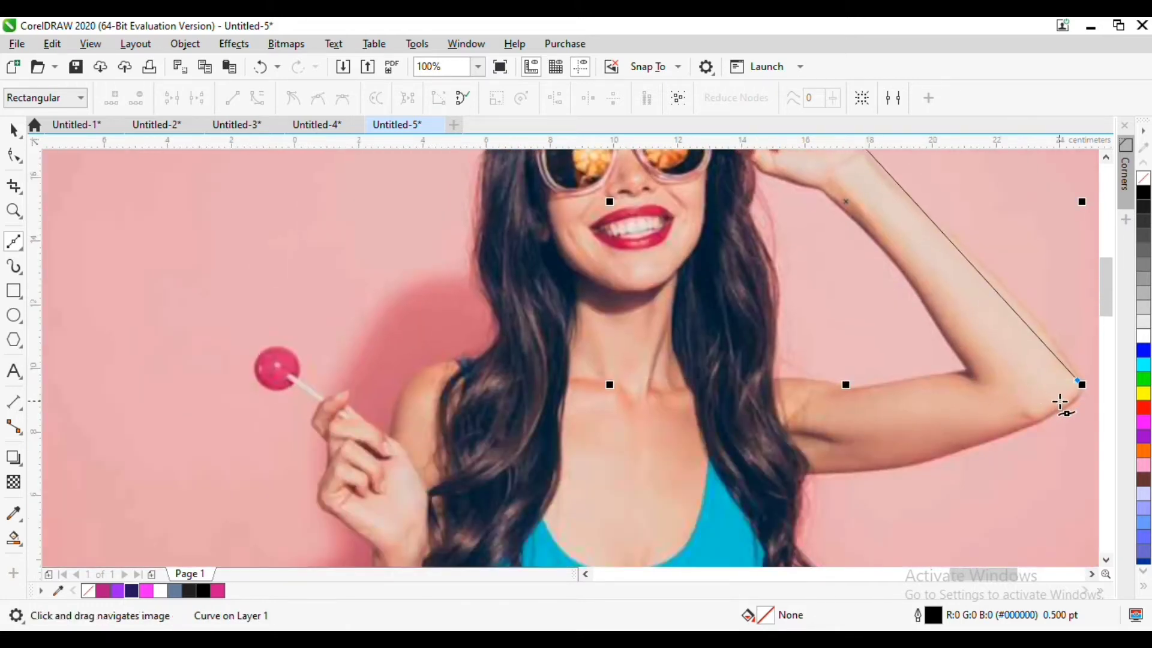
left_click(1059, 405)
left_click(804, 472)
Trace the outline around the hanging curl of hair and down the waist to the photo's bottom edge.
scroll(805, 471, "down", 3)
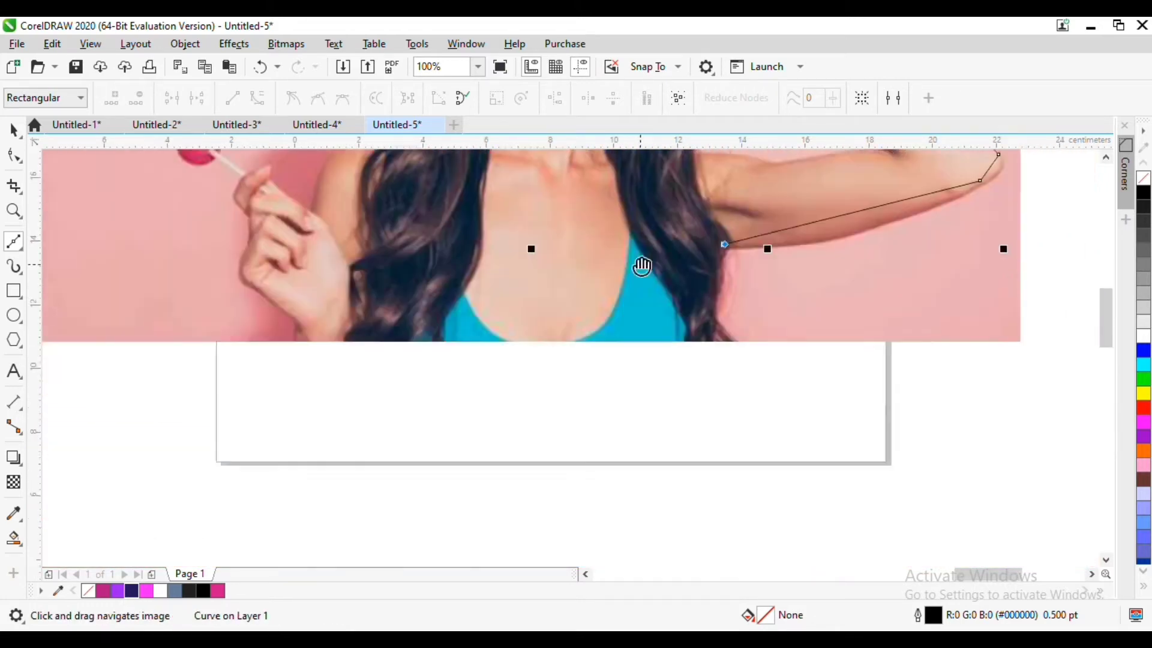
left_click(709, 313)
left_click(733, 354)
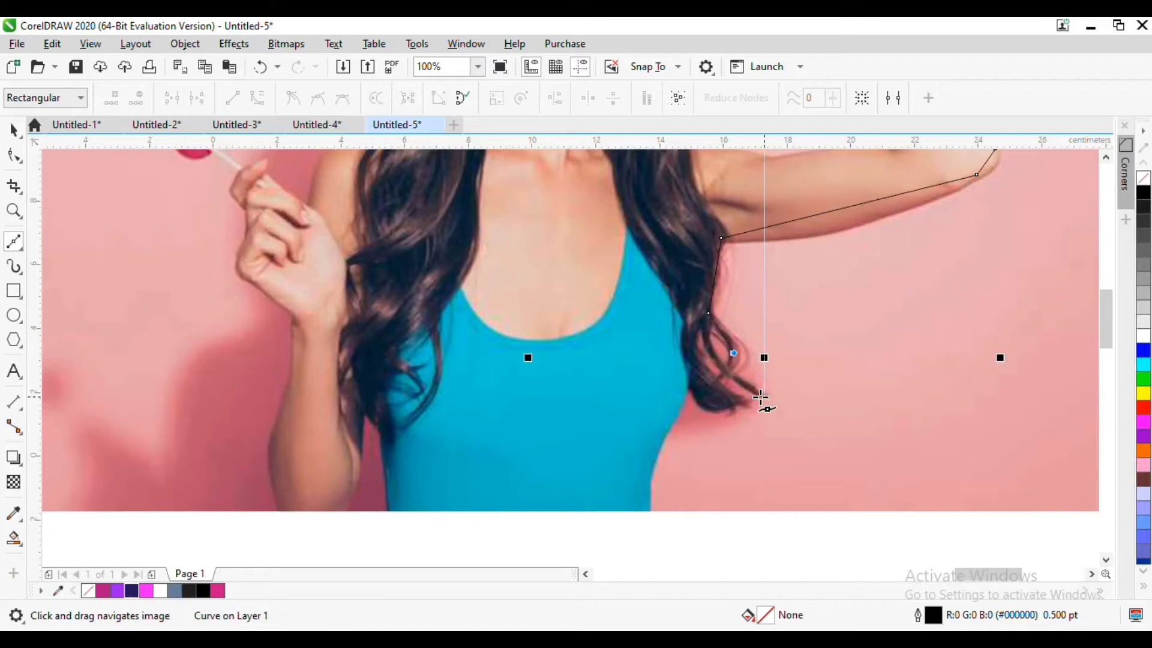
left_click(764, 396)
left_click(716, 411)
left_click(690, 384)
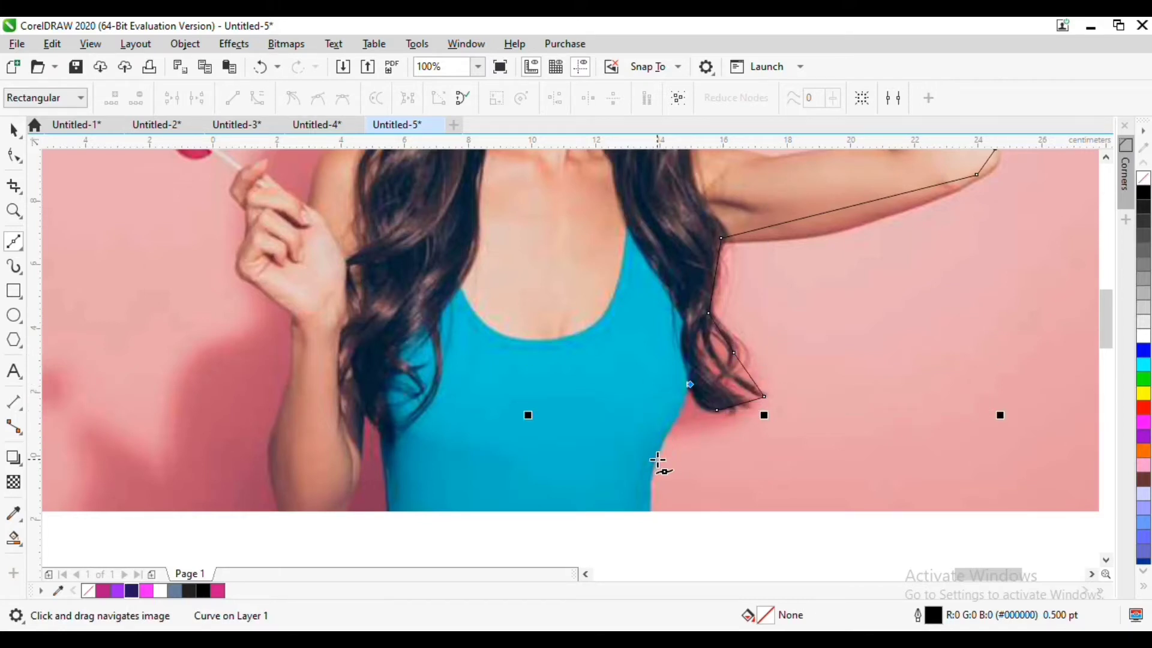
left_click(650, 459)
left_click(651, 511)
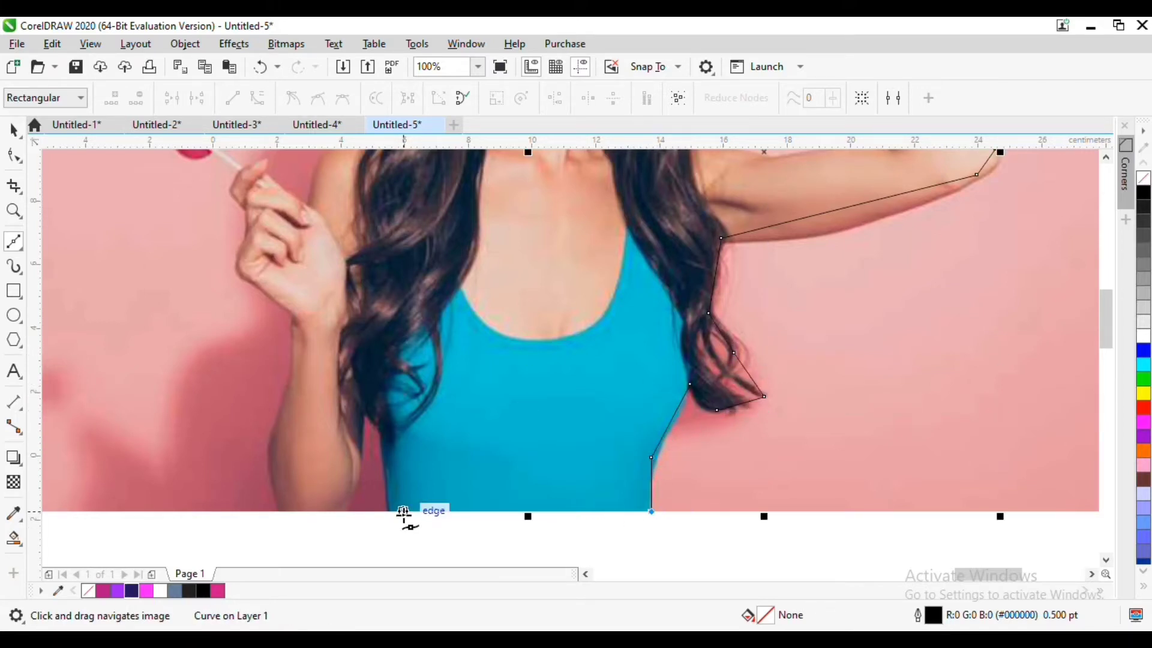
Trace along the photo's bottom edge and around the gap between the blue top and the lower forearm.
left_click(392, 511)
left_click(393, 433)
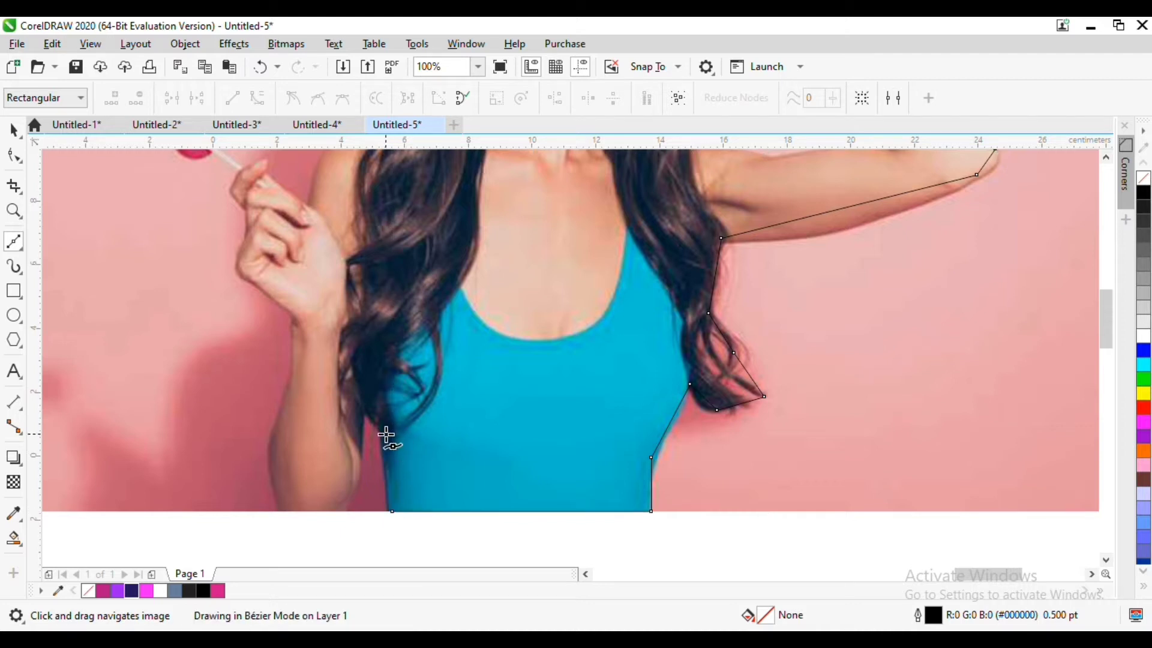
left_click(368, 408)
left_click(352, 478)
left_click(338, 511)
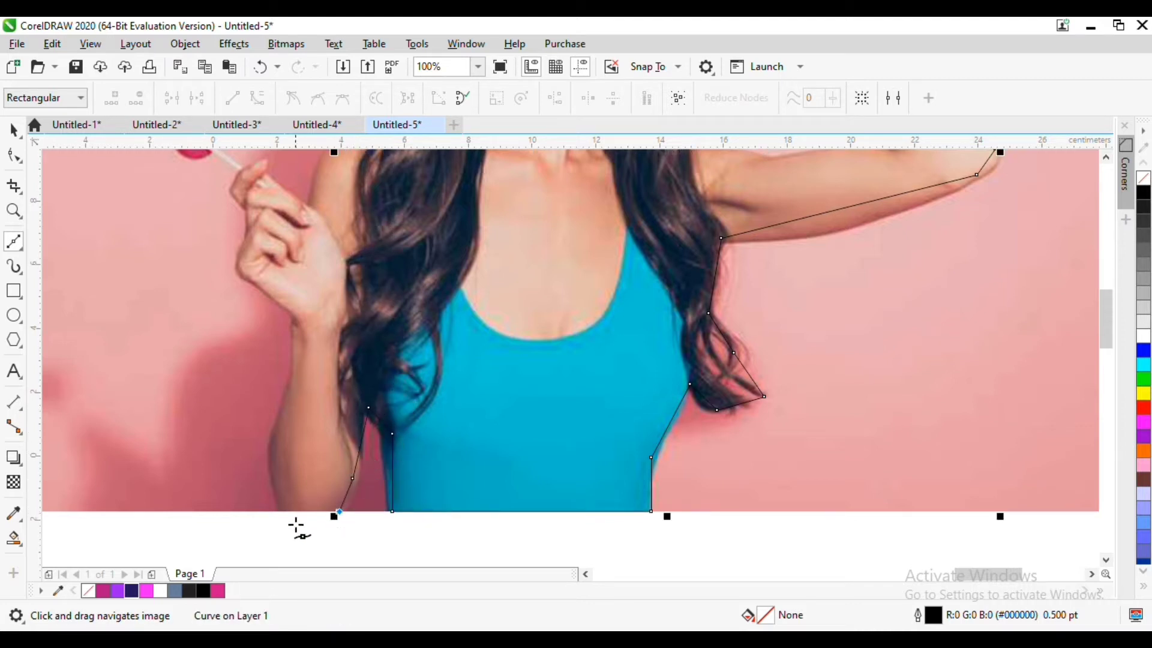
left_click(282, 511)
Trace the outline up the outer forearm and around the fingers of the hand holding the lollipop, up to the stick.
left_click(273, 459)
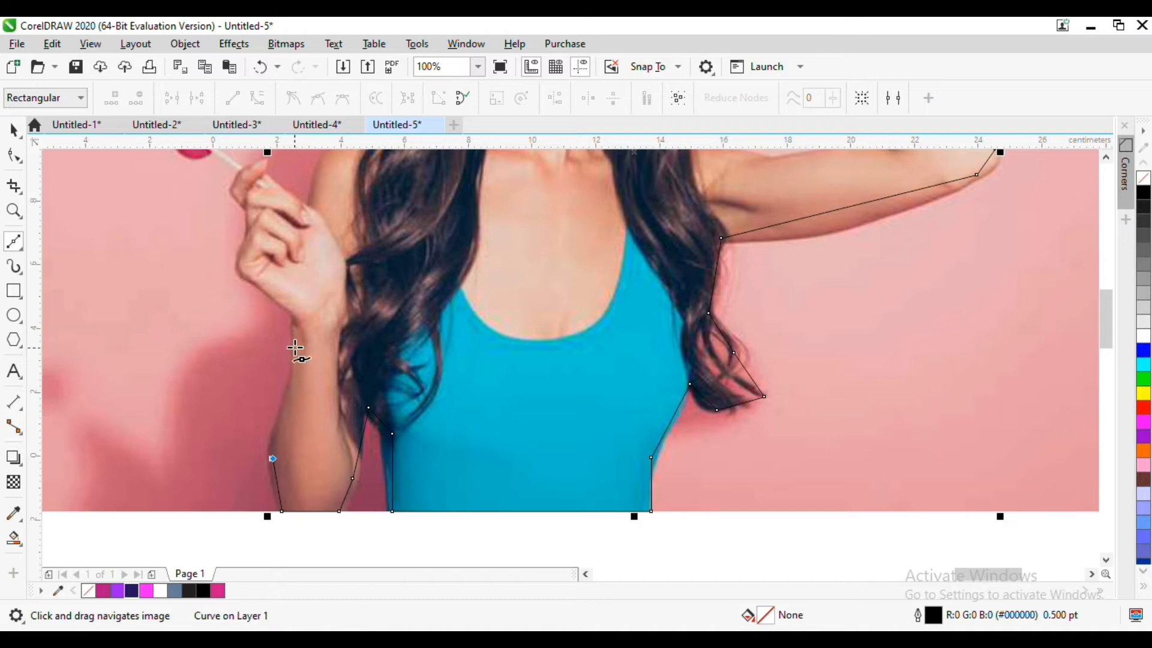
left_click_drag(296, 325, 334, 440)
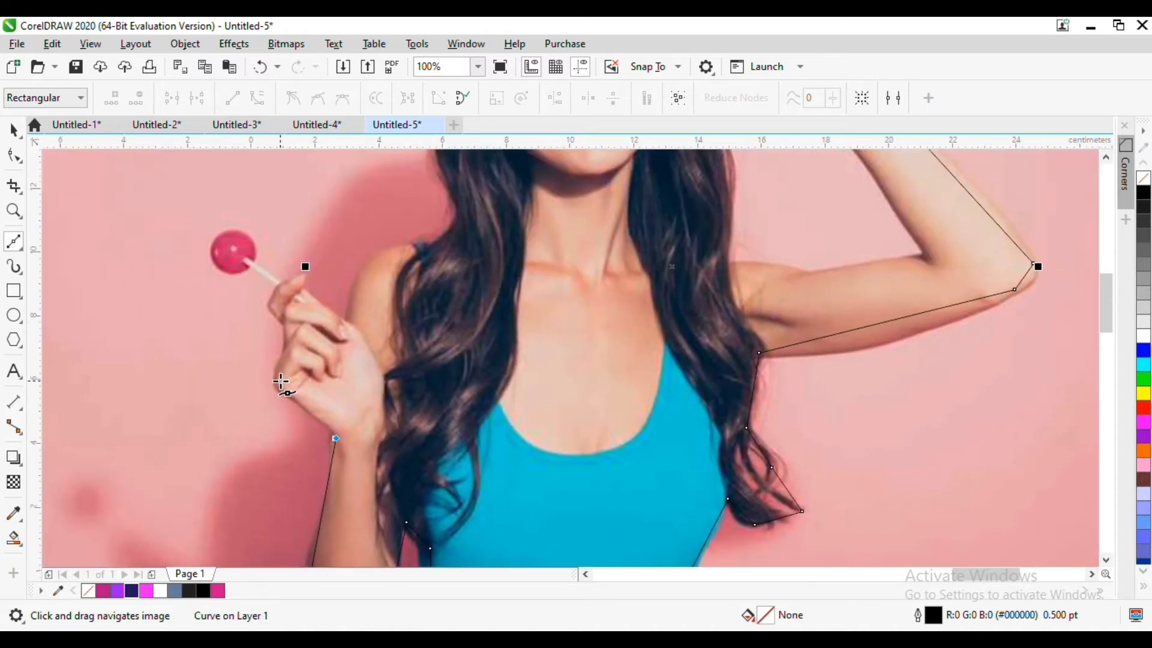
left_click(279, 381)
scroll(283, 349, "up", 2)
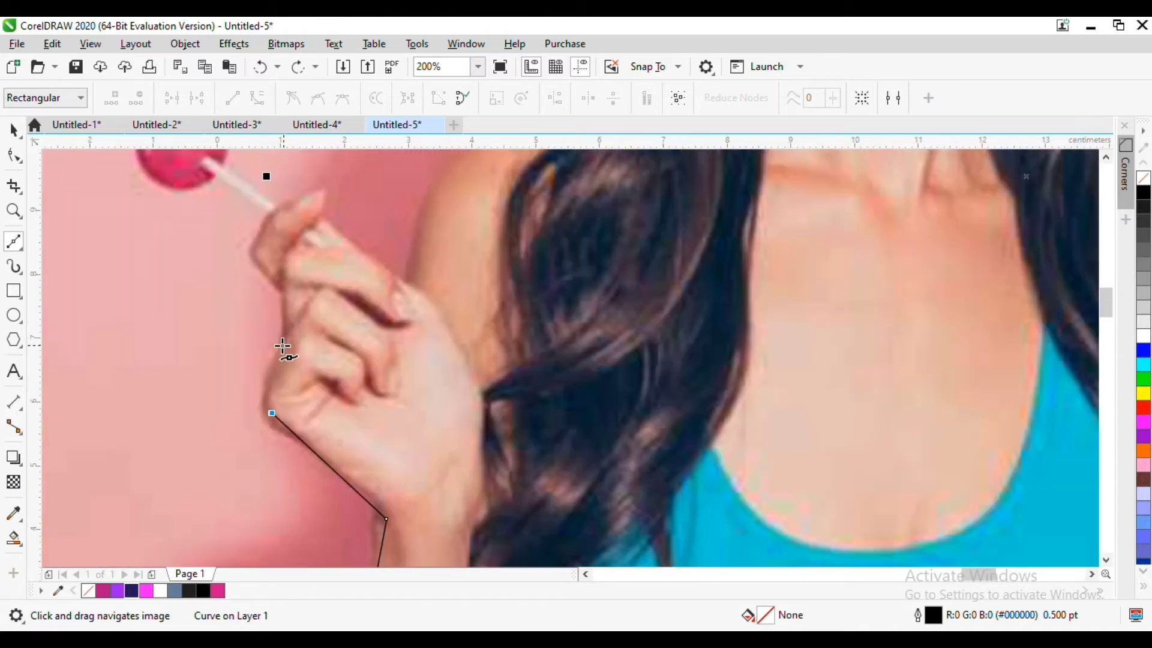
left_click(284, 346)
left_click(285, 294)
left_click(251, 255)
left_click(270, 216)
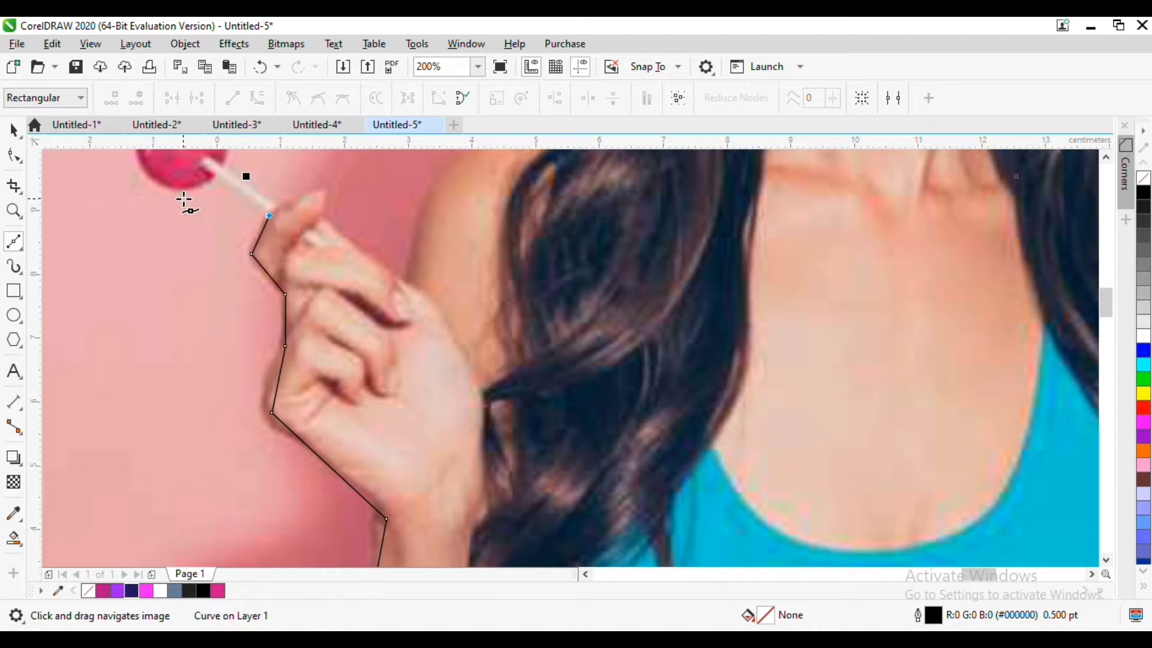
Continue the Bézier outline up the lower side of the stick and around the lollipop back to the stick.
left_click(213, 177)
left_click_drag(258, 219, 380, 315)
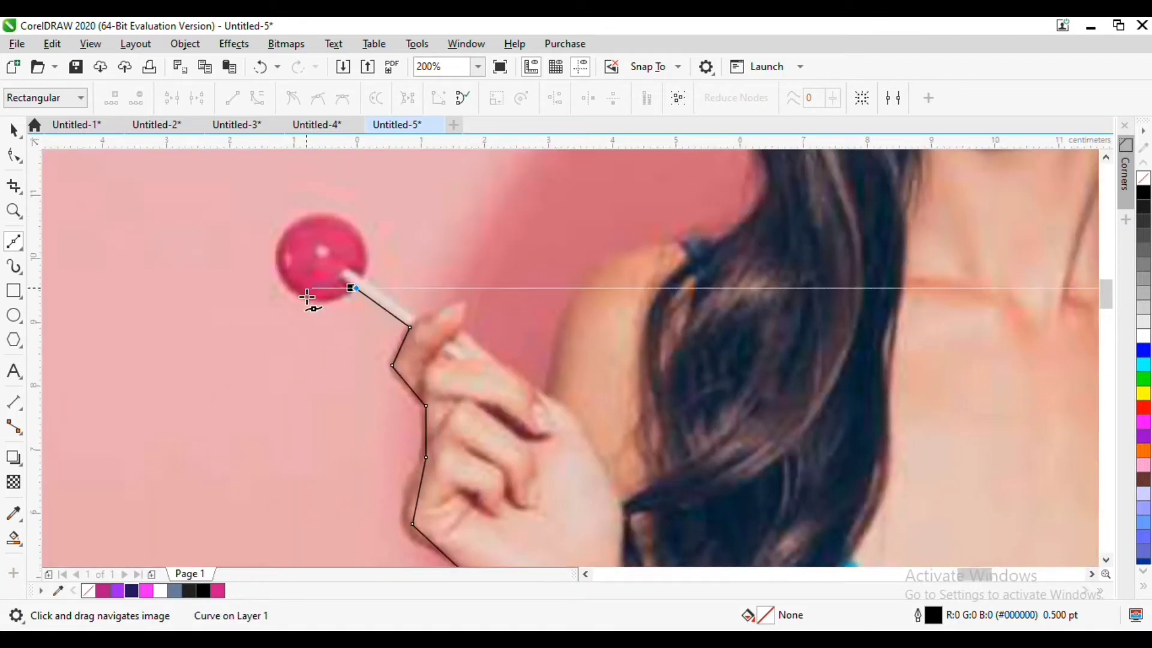
left_click(311, 298)
left_click(281, 261)
left_click(291, 225)
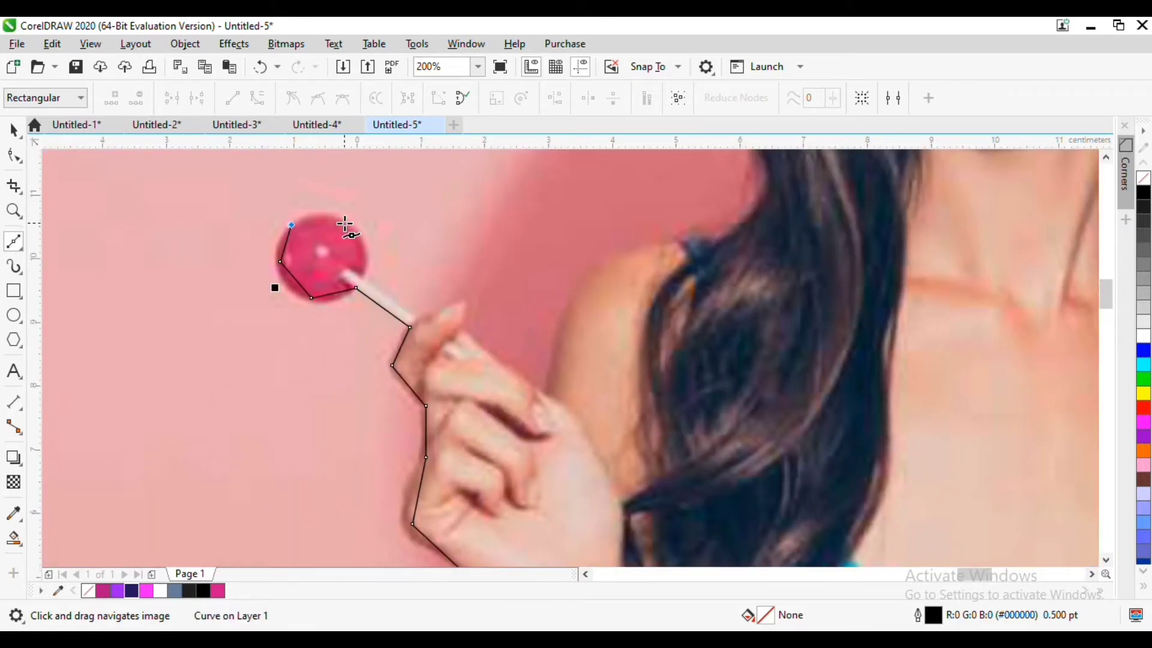
left_click(361, 241)
left_click(358, 277)
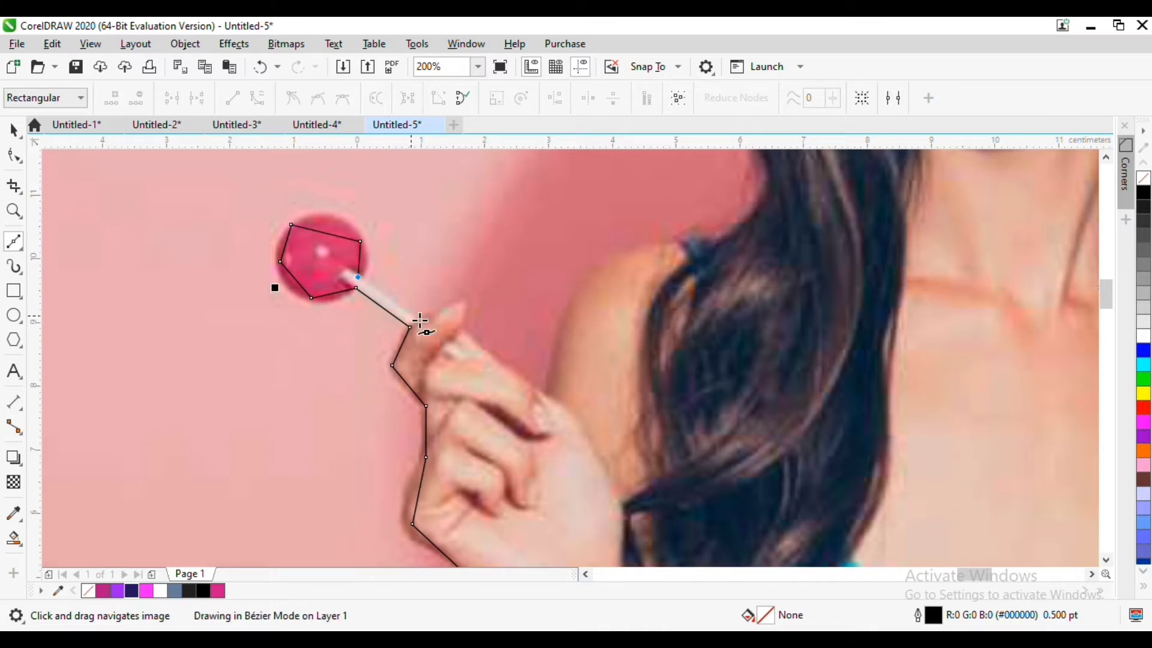
Trace back down the stick, over the fingertip and knuckles and up the near shoulder, undoing the two misplaced points toward the hair.
left_click(460, 331)
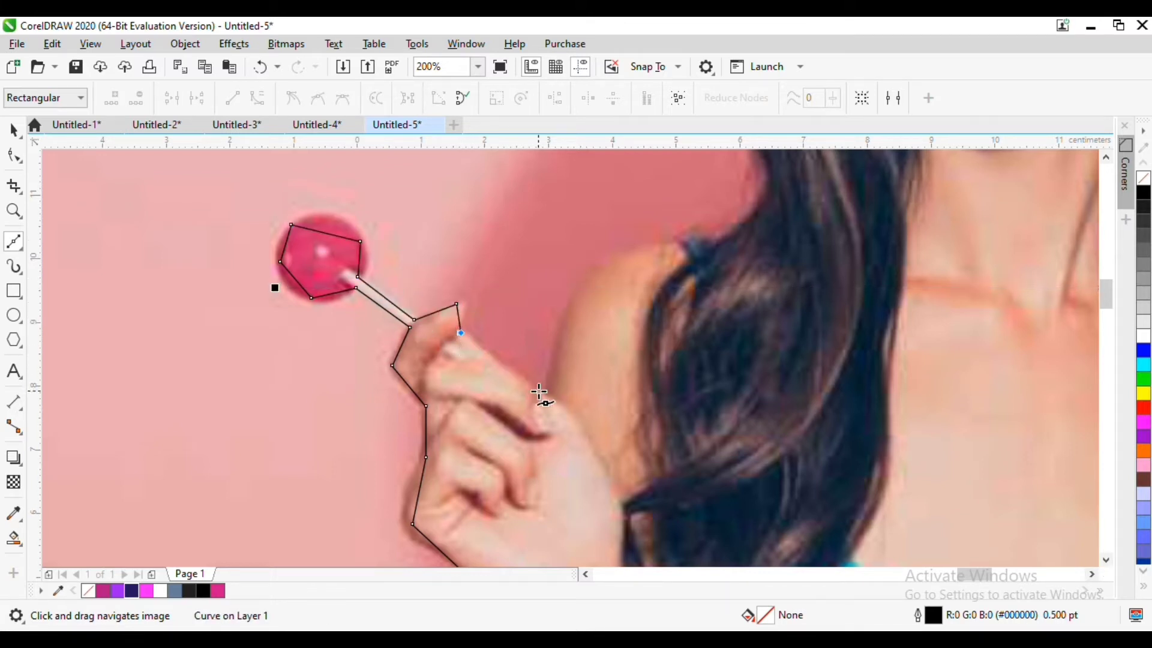
left_click(542, 396)
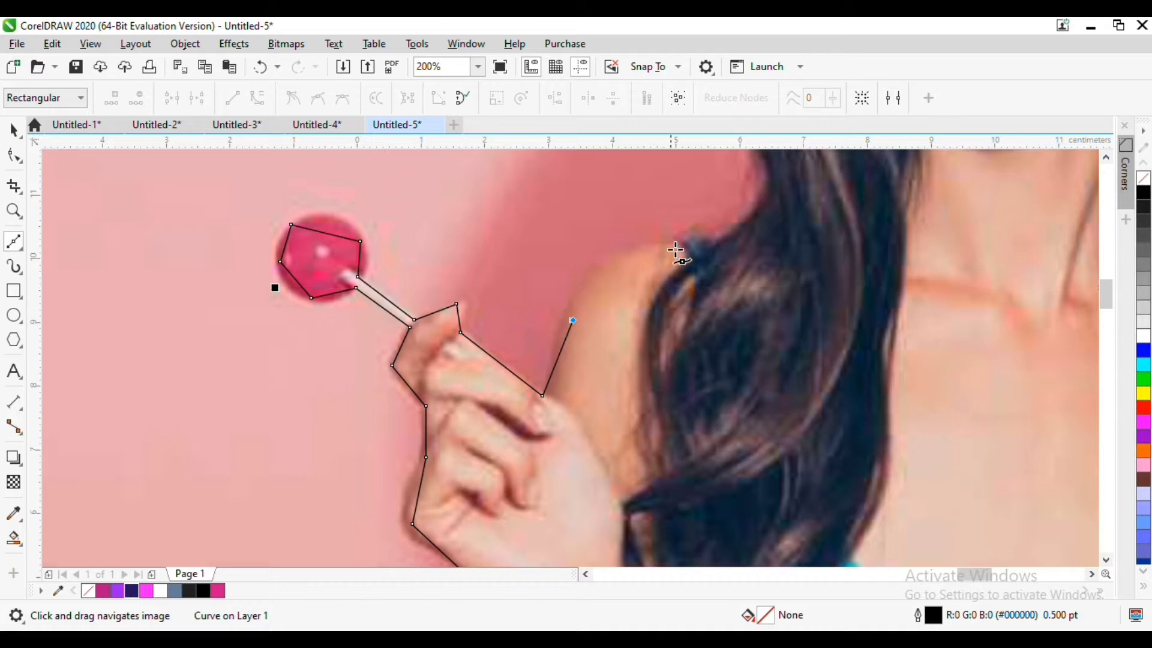
left_click(692, 239)
scroll(702, 246, "down", 2)
left_click(537, 386)
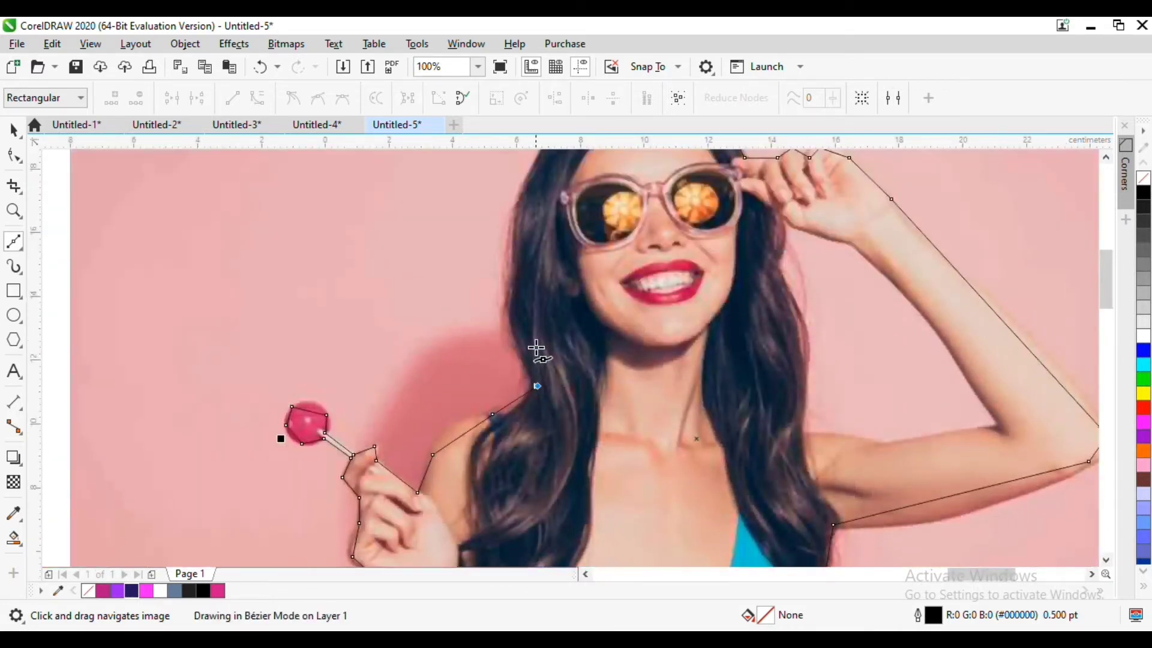
key("ctrl+z")
key("ctrl+z")
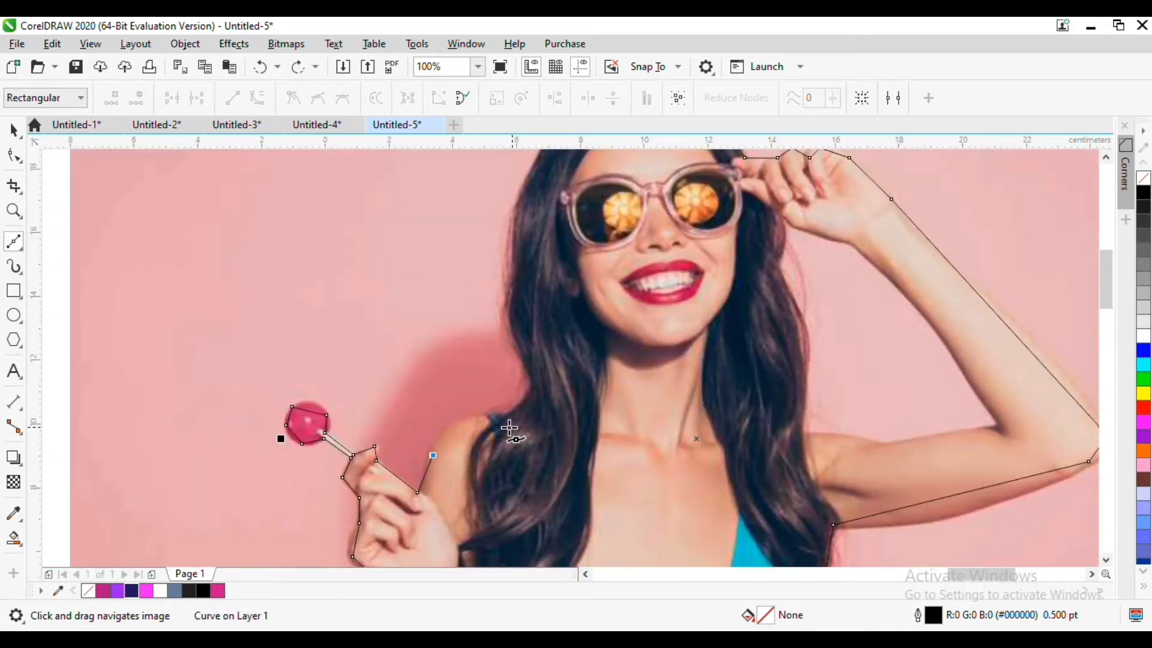
Trace from the shoulder up the outer edge of the hair and close the outline at the top of the head.
left_click(517, 422)
left_click(544, 377)
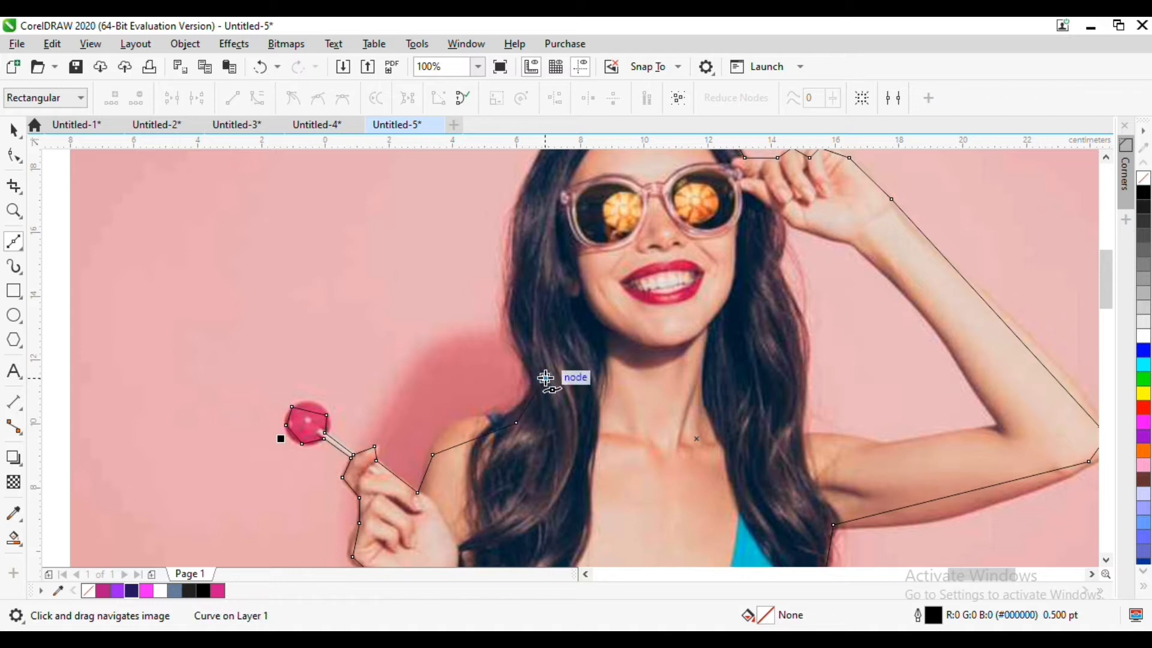
left_click(518, 288)
left_click_drag(522, 265, 492, 405)
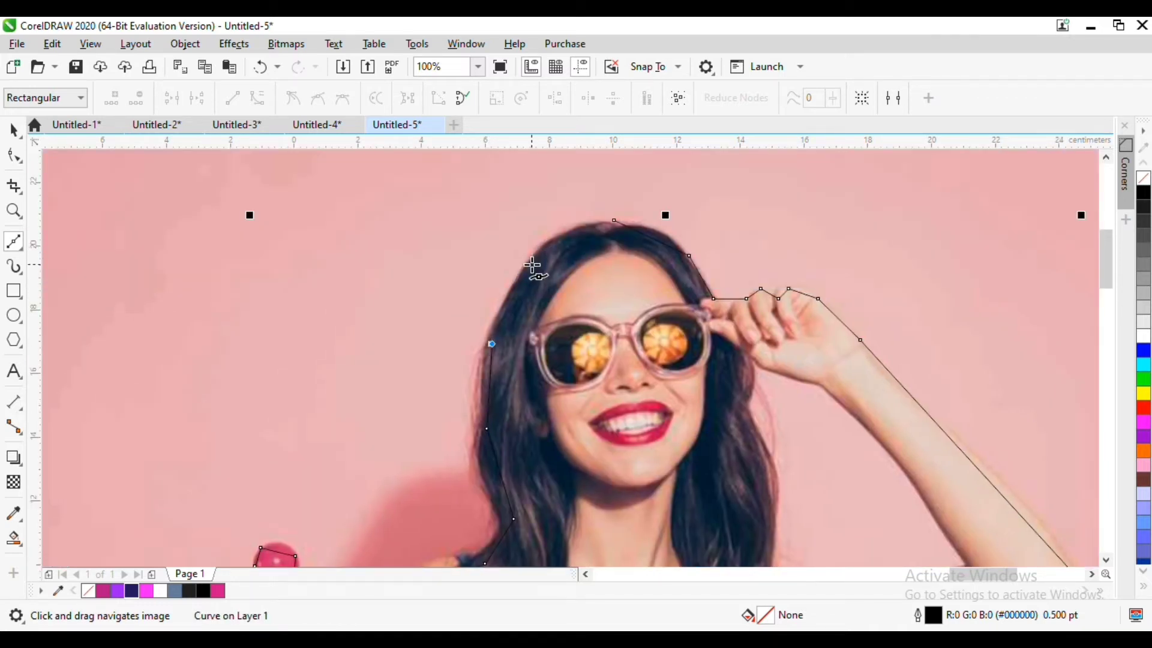
left_click(610, 220)
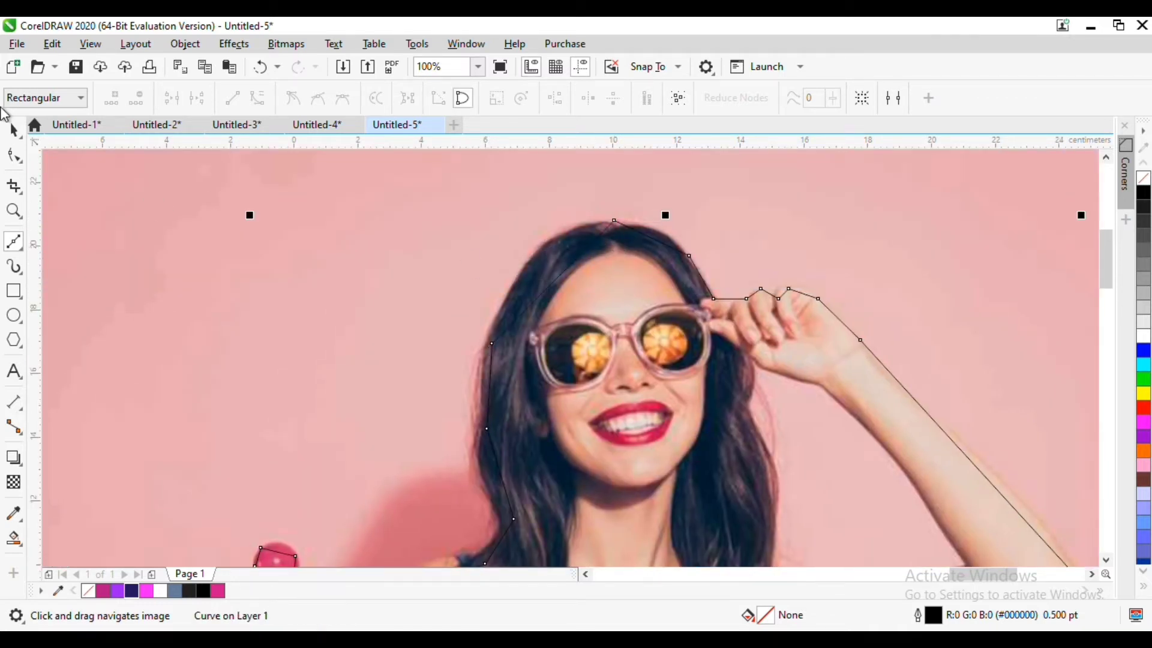
Set the closed tracing's outline width to 2.0 pt.
left_click(13, 130)
left_click(529, 99)
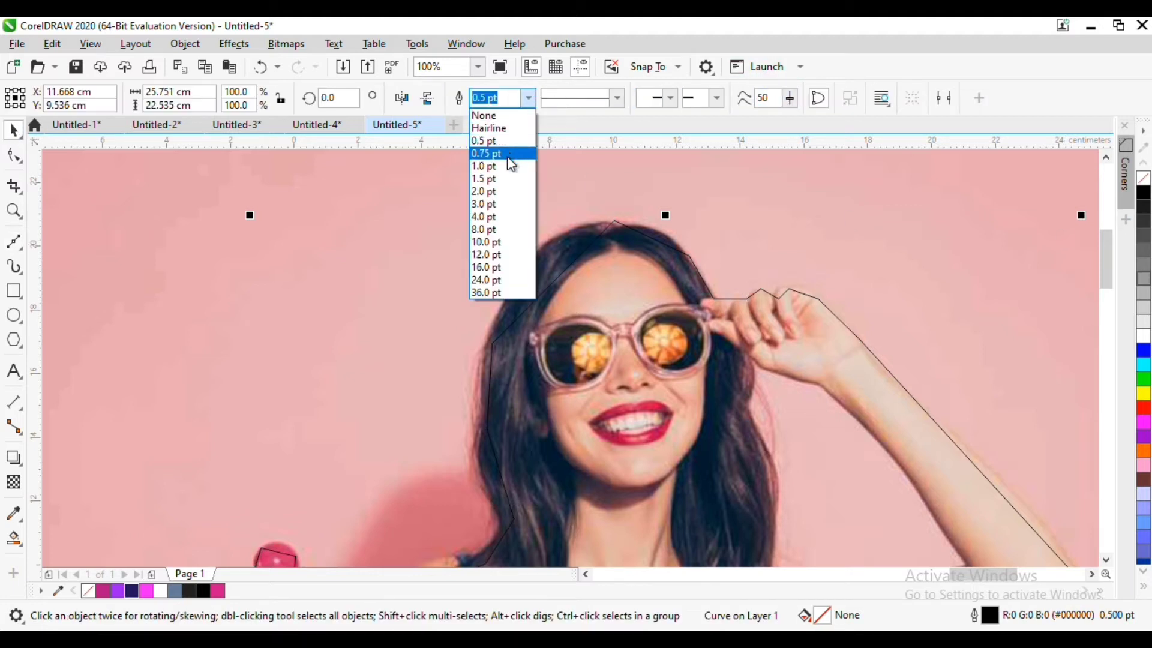
left_click(502, 190)
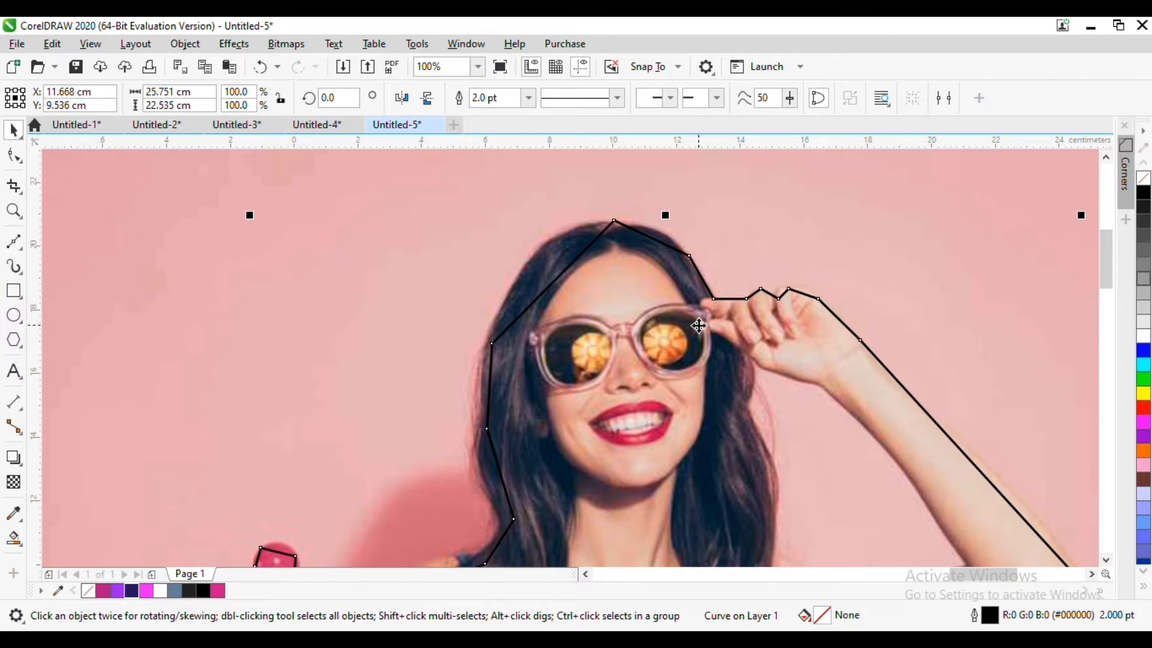
Select all nodes of the traced outline with the Shape tool and convert its straight segments to curves.
key("F10")
scroll(605, 385, "down", 2)
left_click_drag(604, 384, 614, 337)
left_click_drag(393, 258, 869, 549)
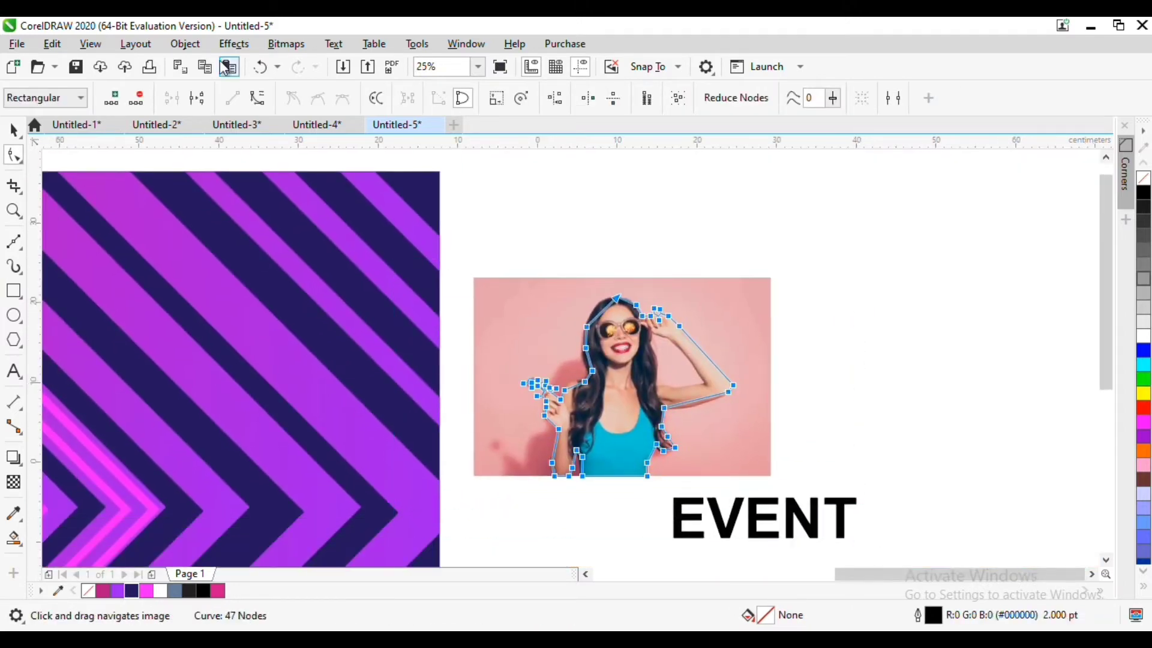
Bend the segments on both sides of the head's top so they follow the rounded hairline.
scroll(715, 318, "up", 5)
scroll(457, 272, "down", 1)
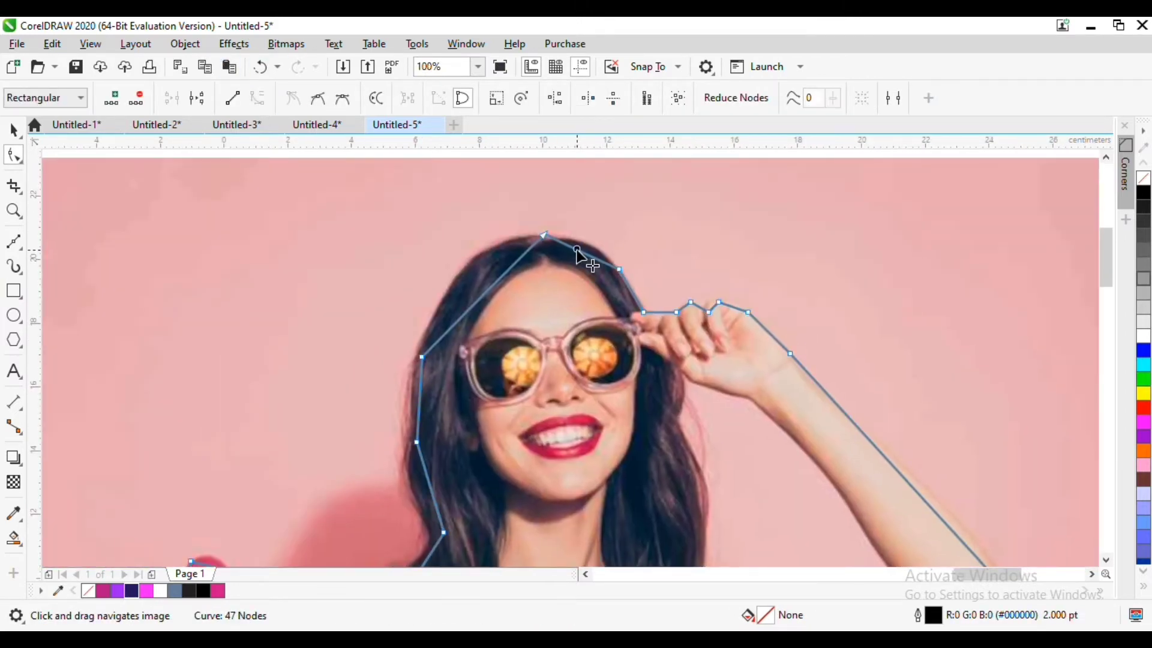
left_click(595, 247)
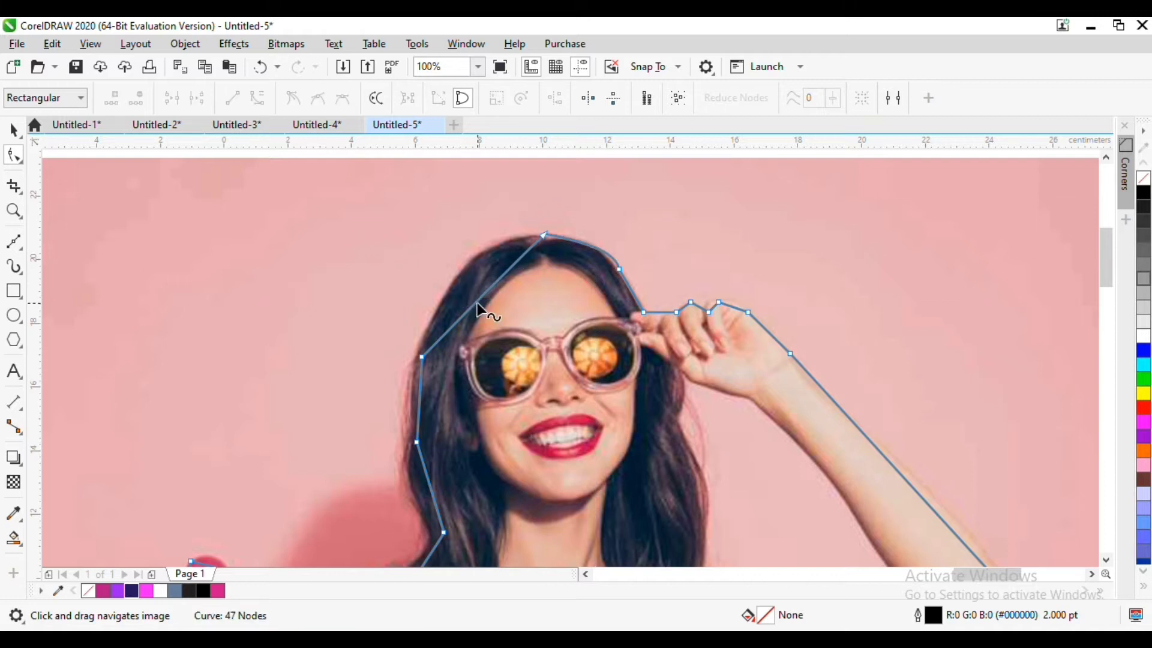
left_click_drag(477, 303, 460, 277)
left_click_drag(589, 363, 494, 309)
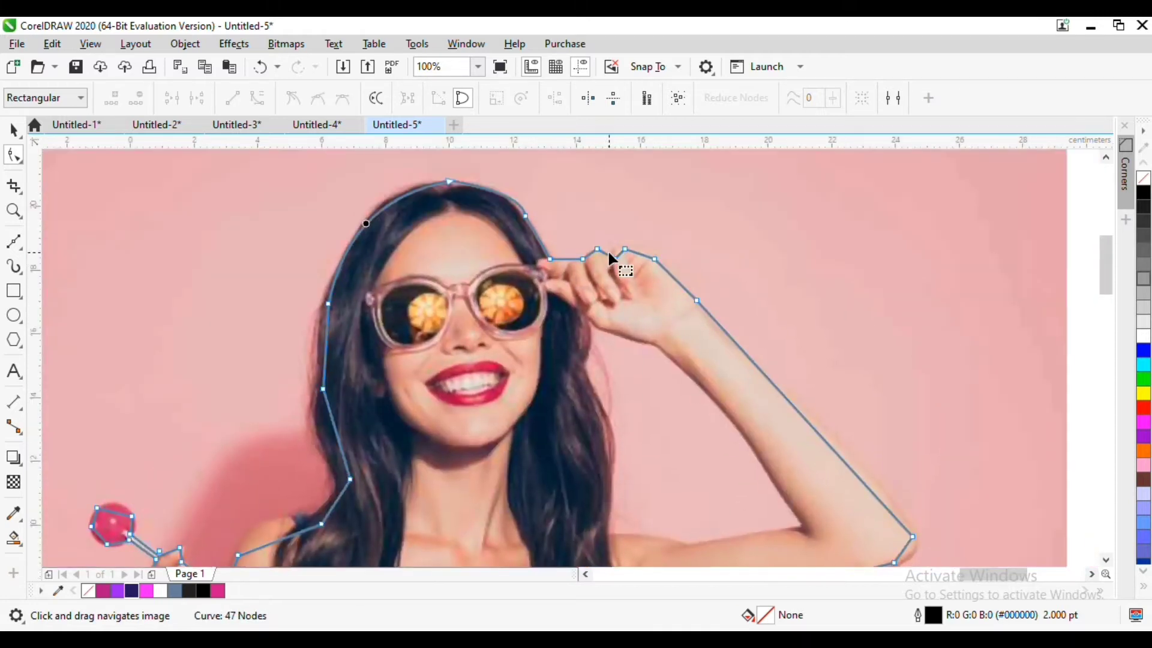
Curve the outline around the raised fingers beside the sunglasses and delete a surplus node along the hair.
mouse_move(604, 252)
left_mouse_down()
mouse_move(617, 248)
mouse_move(574, 250)
left_mouse_up()
scroll(609, 255, "up", 1)
left_click_drag(524, 264, 528, 274)
left_click_drag(619, 292, 411, 307)
left_click_drag(219, 208, 287, 270)
key("Delete")
Adjust the curve handles at the crown to fit the hair and remove the extra node there.
left_click_drag(141, 178, 139, 190)
left_click_drag(233, 207, 247, 179)
left_click_drag(177, 198, 322, 200)
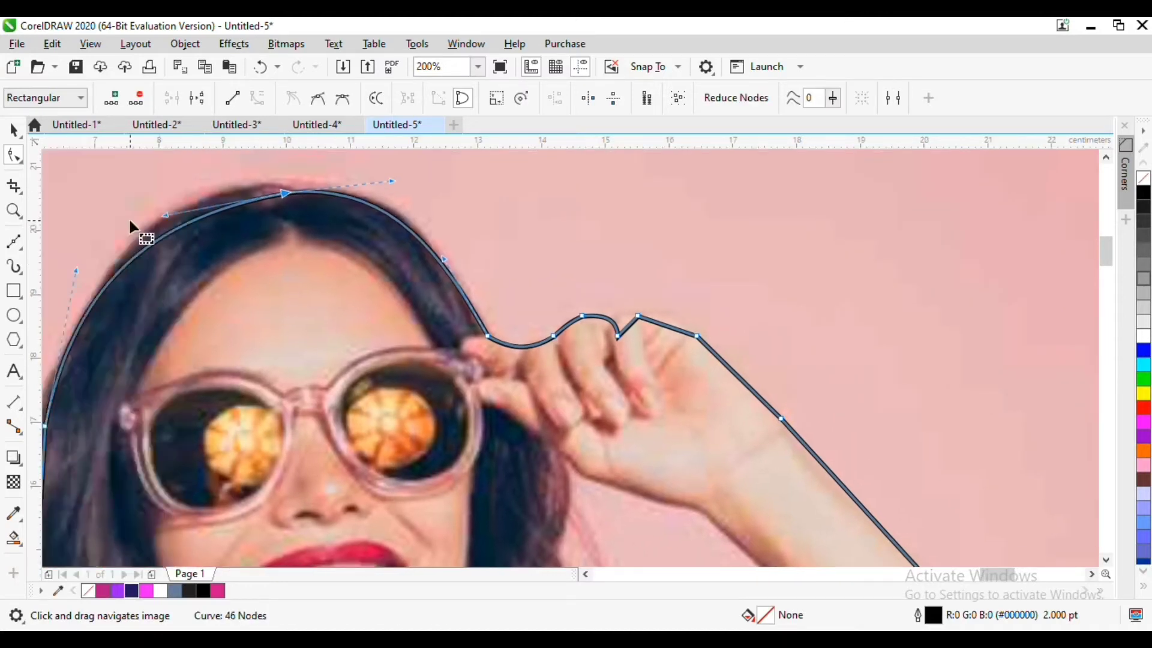
left_click_drag(165, 217, 154, 192)
double_click(268, 193)
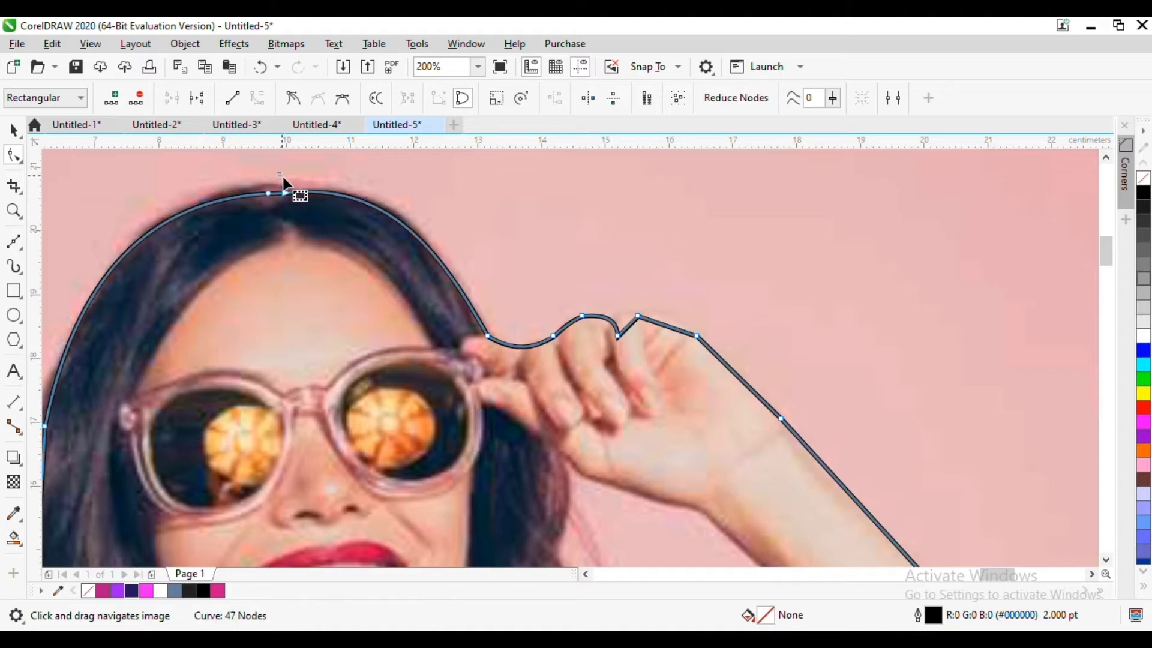
key("Delete")
Refine the curve in the notch between the raised fingertips.
left_click_drag(427, 277, 231, 194)
left_click_drag(579, 301, 411, 210)
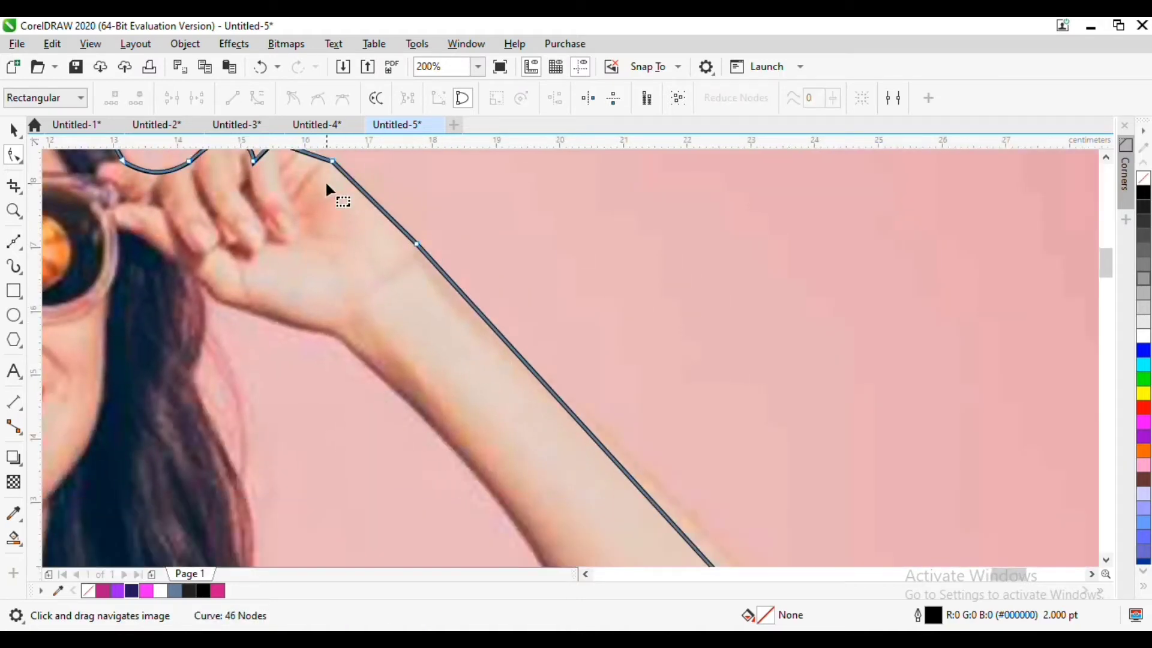
left_click_drag(326, 184, 344, 267)
left_click_drag(272, 245, 277, 232)
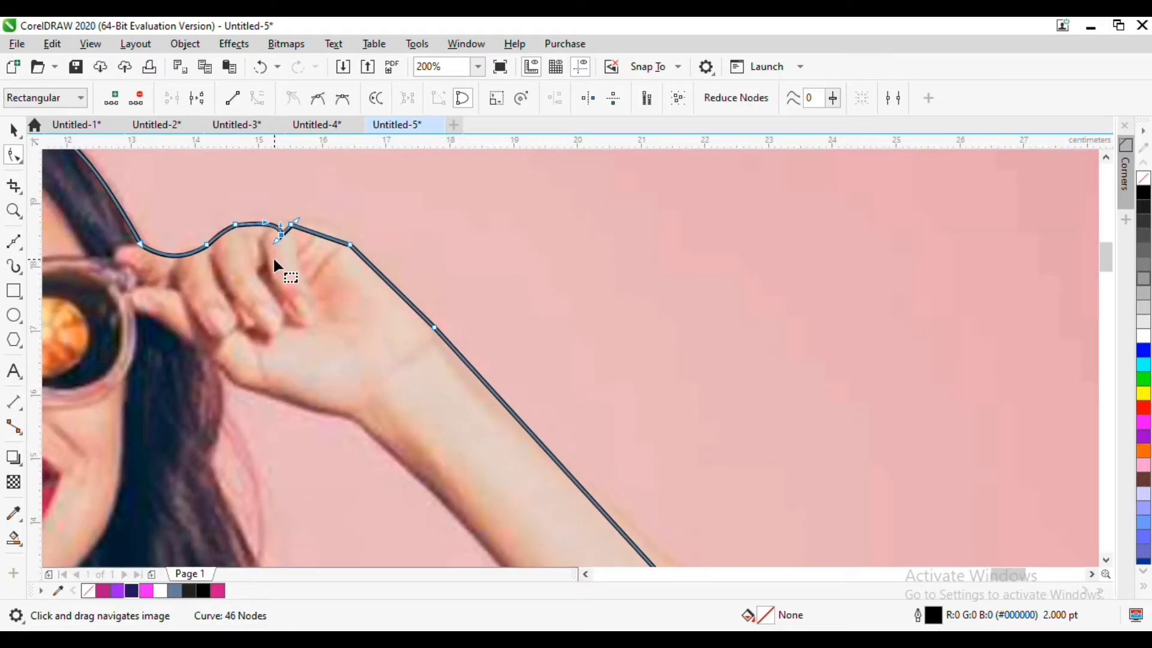
Bend the long segment along the raised forearm outward to match the arm's edge.
left_click_drag(530, 326, 337, 193)
mouse_move(522, 500)
left_mouse_down()
mouse_move(484, 334)
mouse_move(499, 333)
left_mouse_up()
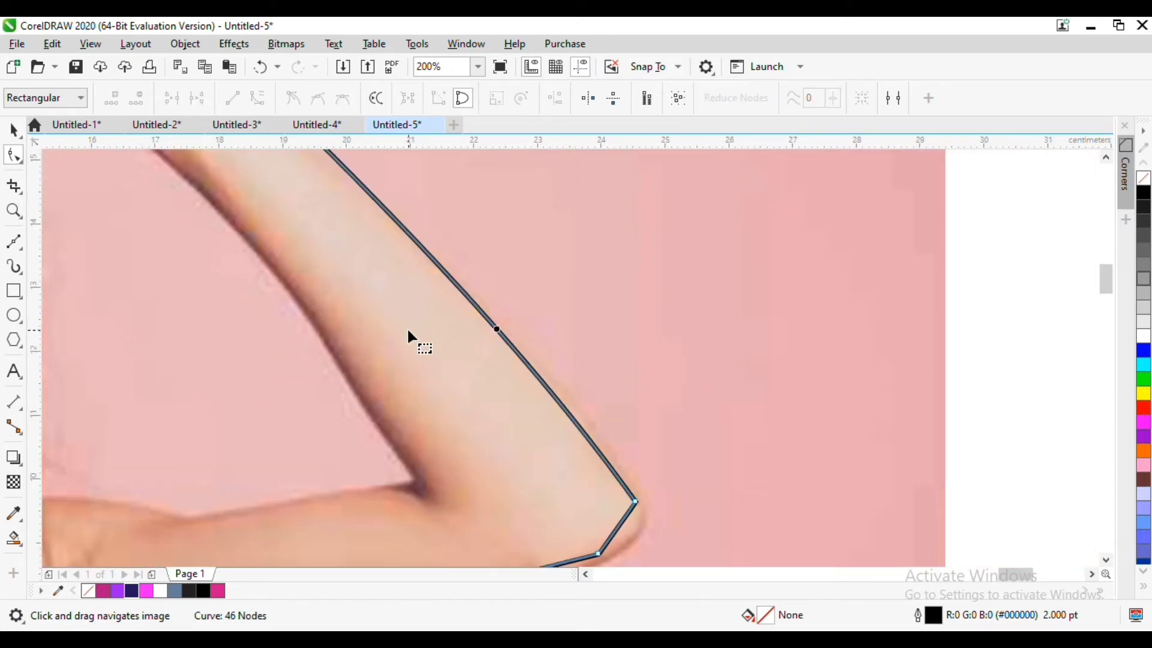
scroll(396, 336, "down", 1)
left_click_drag(388, 327, 546, 343)
Round the outline at the elbow, delete its extra node and curve the segment beneath the upper arm.
left_click_drag(661, 442, 670, 449)
left_click_drag(593, 471, 579, 491)
double_click(651, 456)
left_click_drag(453, 463, 537, 434)
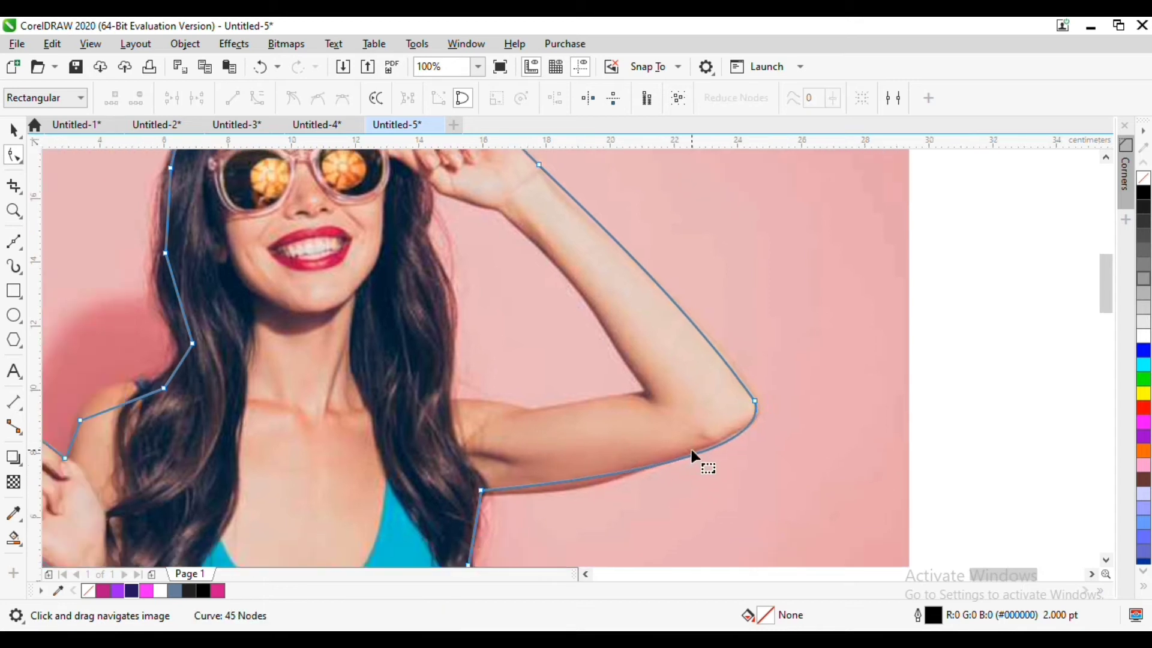
left_click_drag(676, 460, 668, 455)
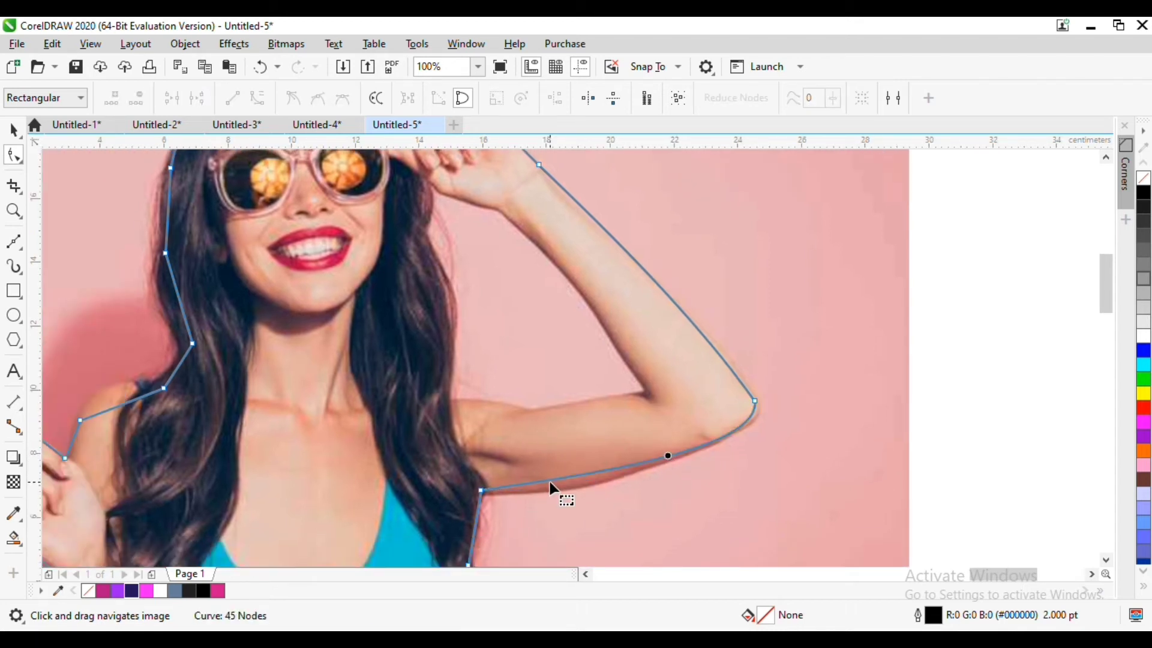
Add a node beneath the upper arm and pull the segment toward the hair onto the arm's lower edge.
double_click(552, 479)
left_click_drag(553, 479, 555, 490)
left_click_drag(471, 563, 559, 376)
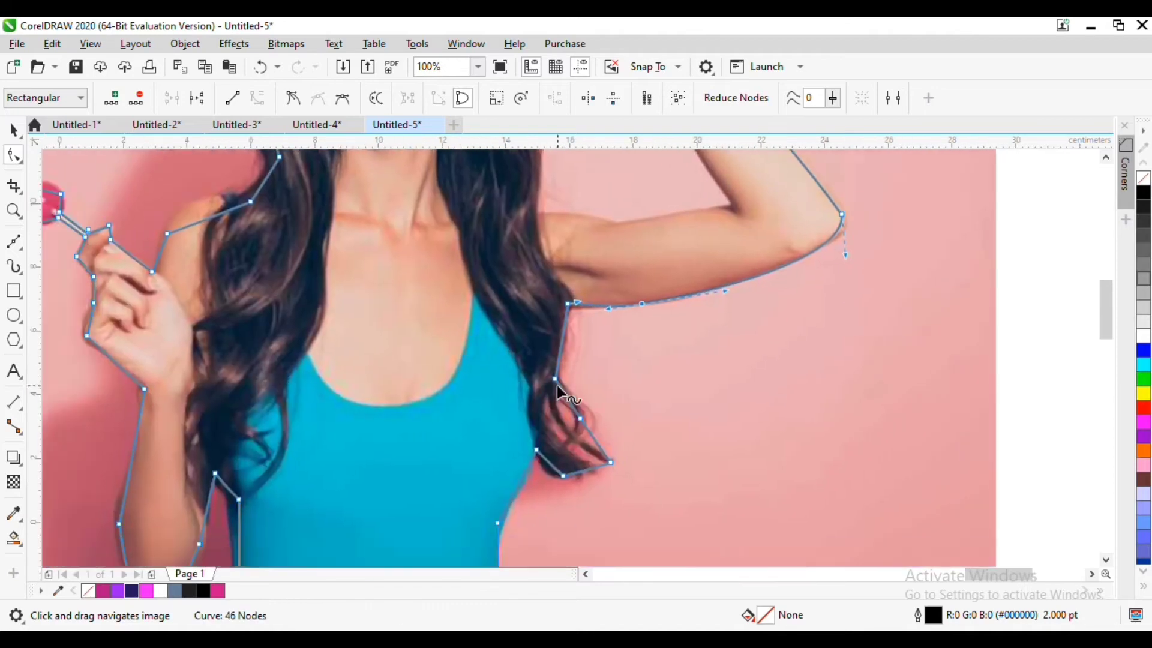
Remove surplus nodes around the hanging curl and at the waist, and curve the outline to fit both.
double_click(556, 380)
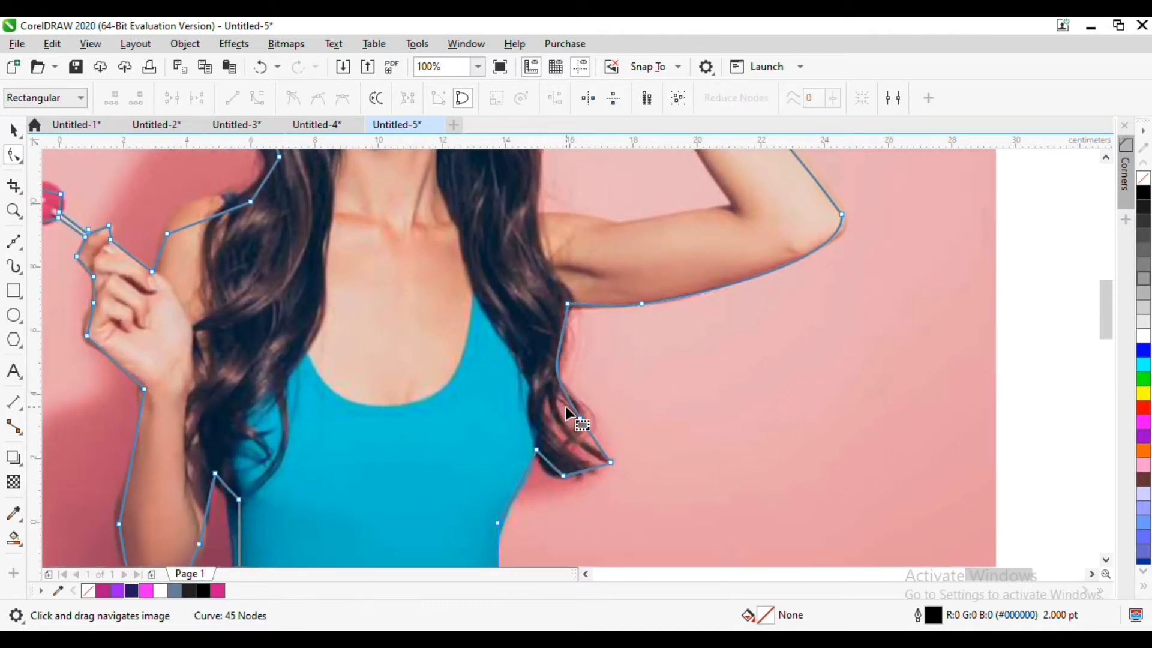
double_click(610, 463)
double_click(600, 465)
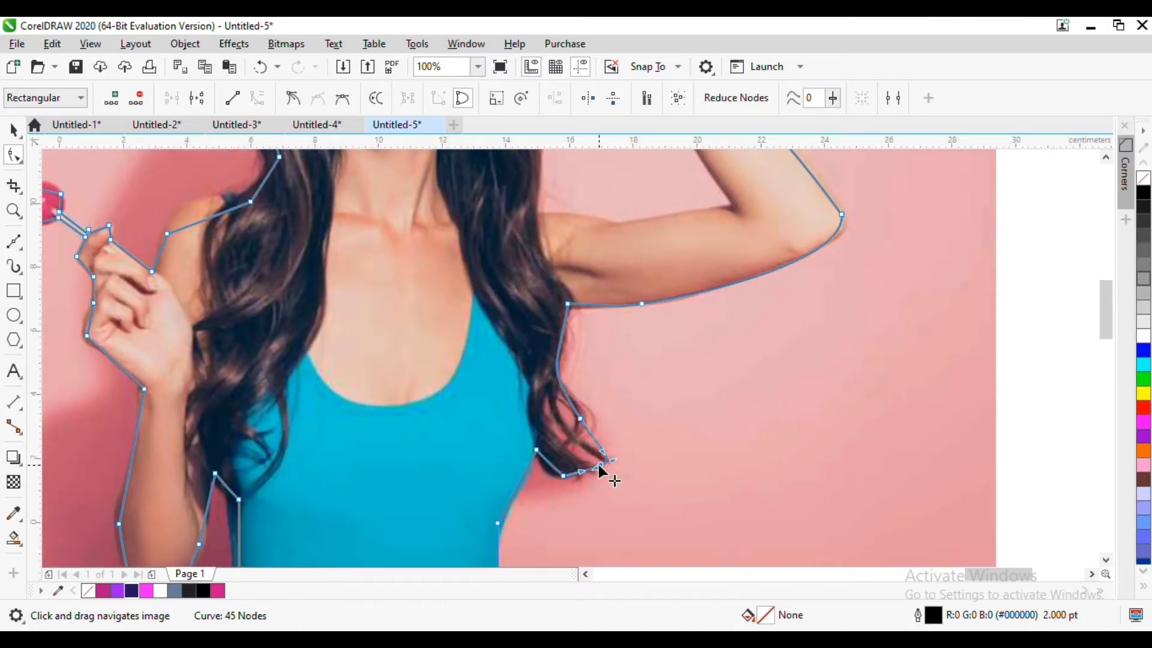
left_click_drag(599, 465, 623, 476)
left_click(569, 471)
left_click(546, 472)
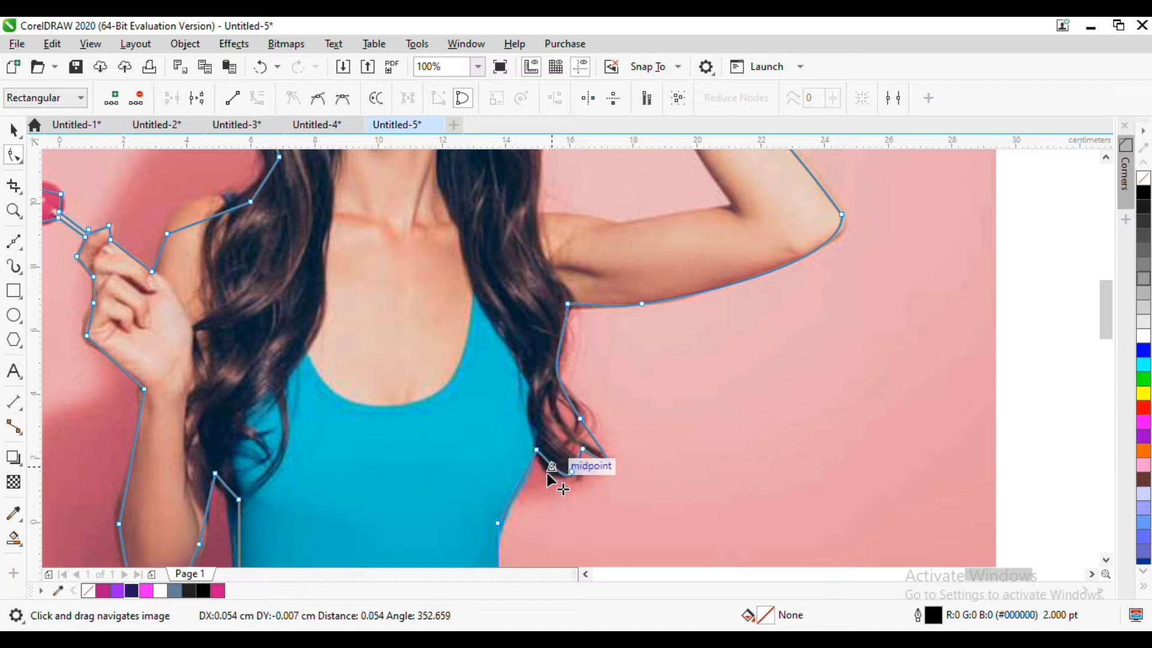
scroll(537, 495, "down", 3)
double_click(526, 390)
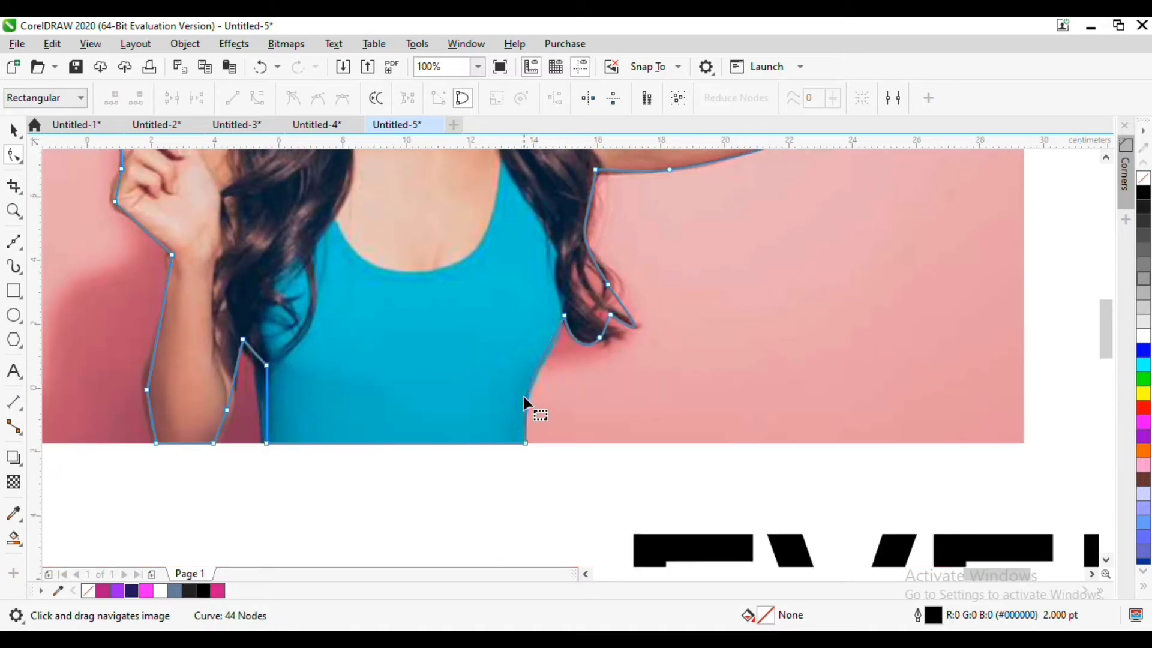
Curve the outline around the gap between the forearm and the blue top, removing the surplus node on the forearm side.
scroll(516, 375, "left", 3)
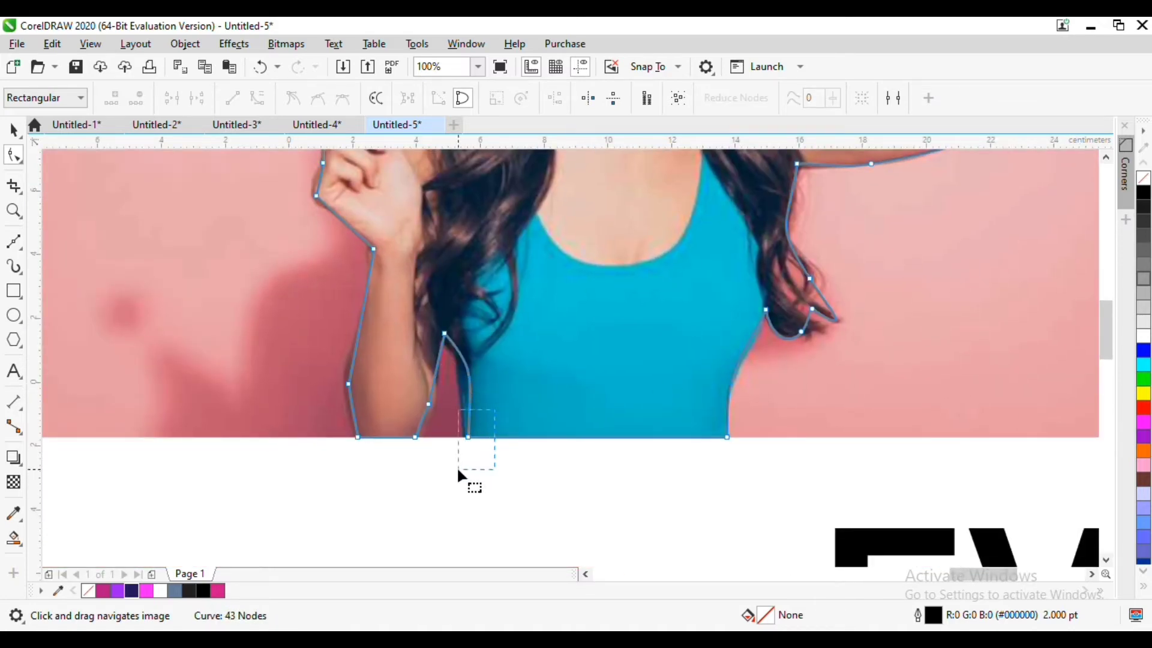
left_click_drag(458, 470, 457, 470)
mouse_move(469, 388)
left_mouse_down()
mouse_move(452, 404)
mouse_move(466, 367)
left_mouse_up()
double_click(428, 405)
left_click_drag(427, 405, 433, 406)
Delete the extra node on the outer edge of the lowered forearm and bend the segment to fit the arm.
left_click_drag(400, 362, 354, 465)
double_click(365, 459)
left_click_drag(358, 419, 367, 414)
Delete the surplus nodes along the outer edge of the lowered hand and curve the outline around the base of the palm.
left_click_drag(415, 425, 385, 564)
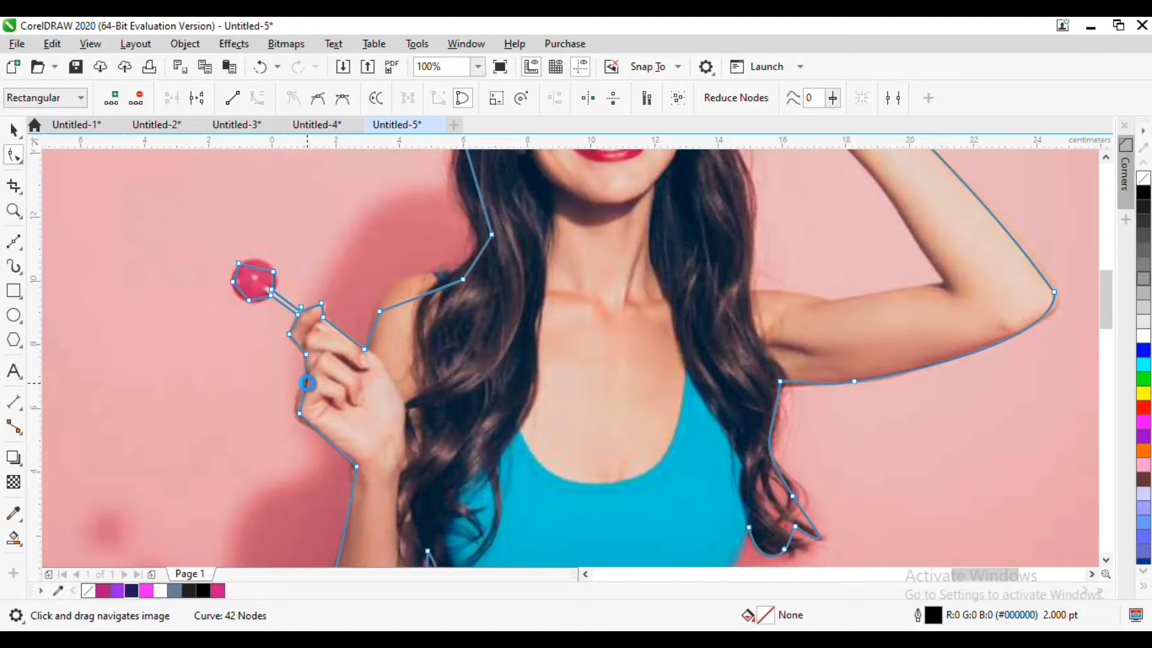
key("Delete")
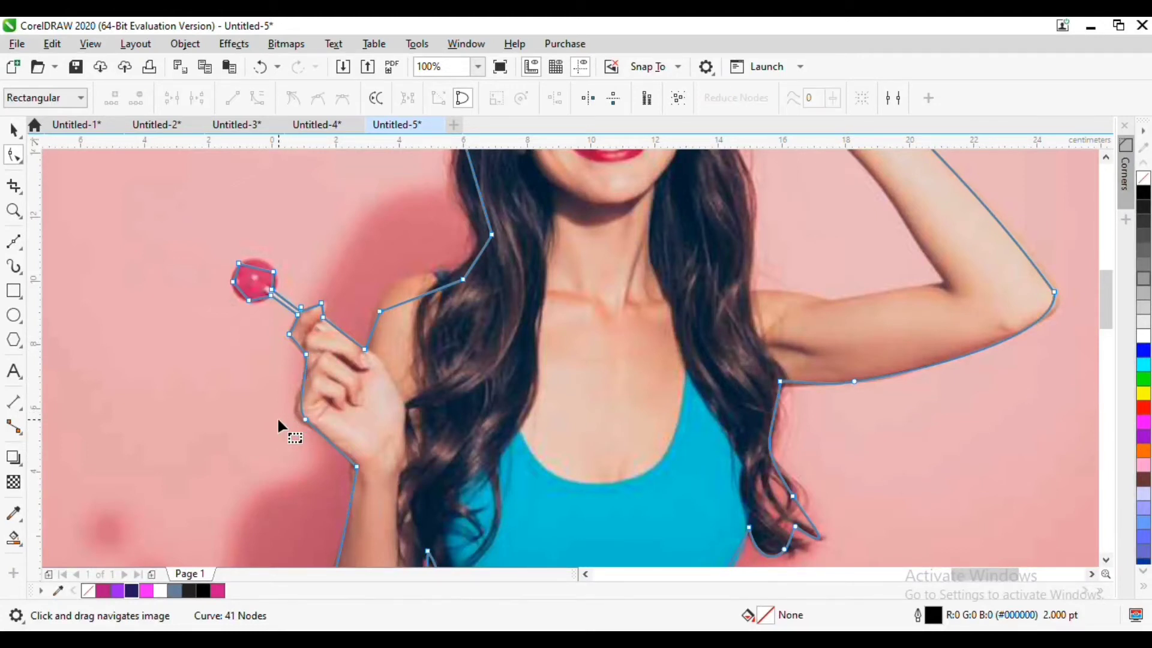
left_click(304, 419)
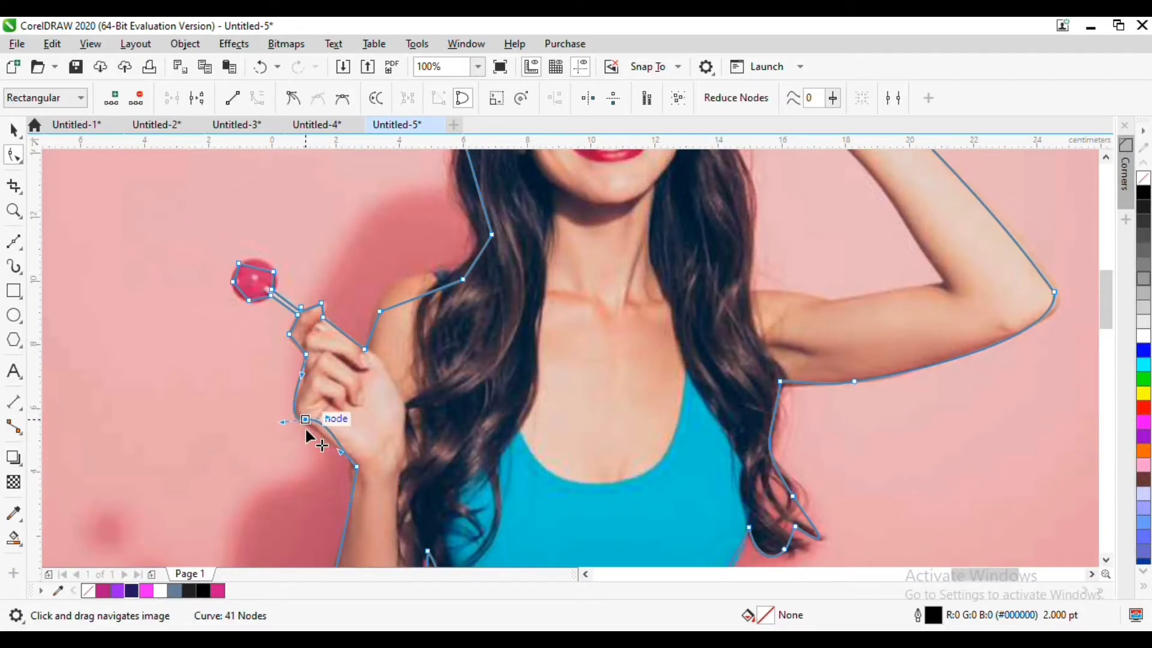
key("Delete")
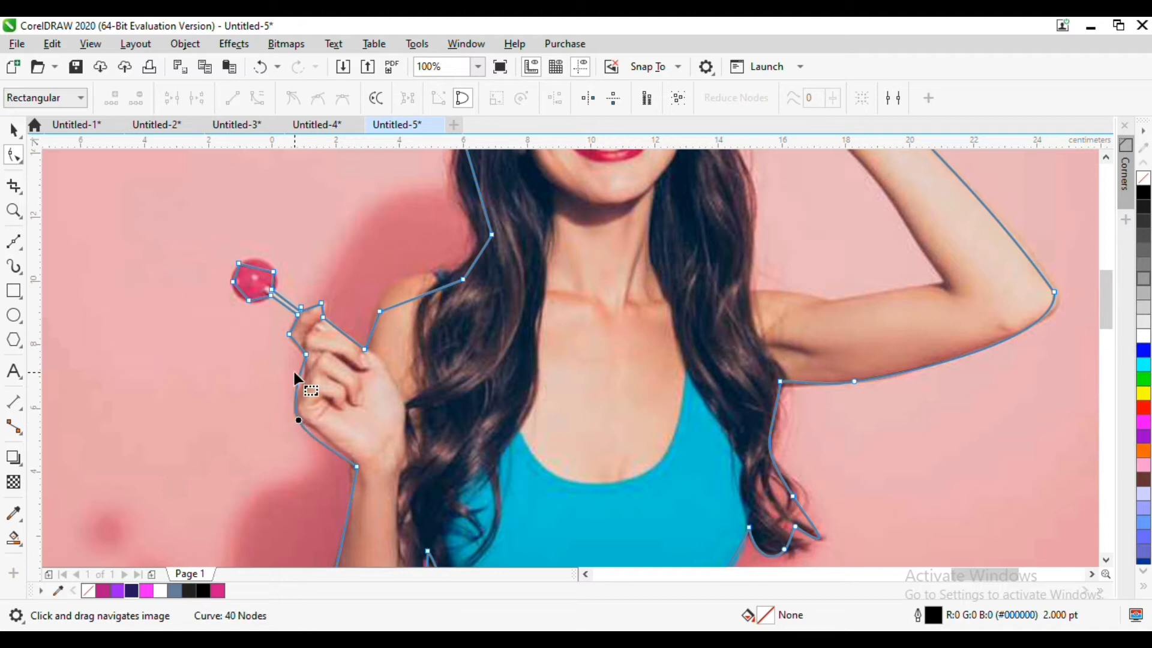
left_click_drag(291, 348, 310, 361)
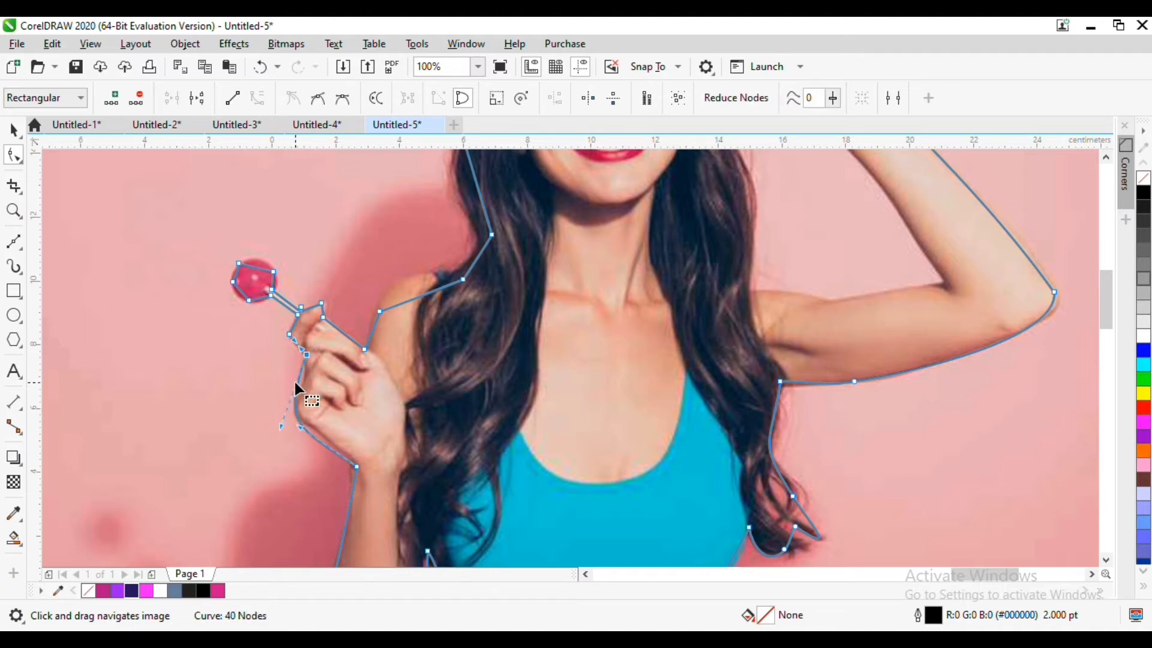
Add a node beside the curled fingers of the lowered hand and move it onto the fingers' outer edge.
double_click(297, 383)
left_click(300, 379)
scroll(297, 370, "up", 1)
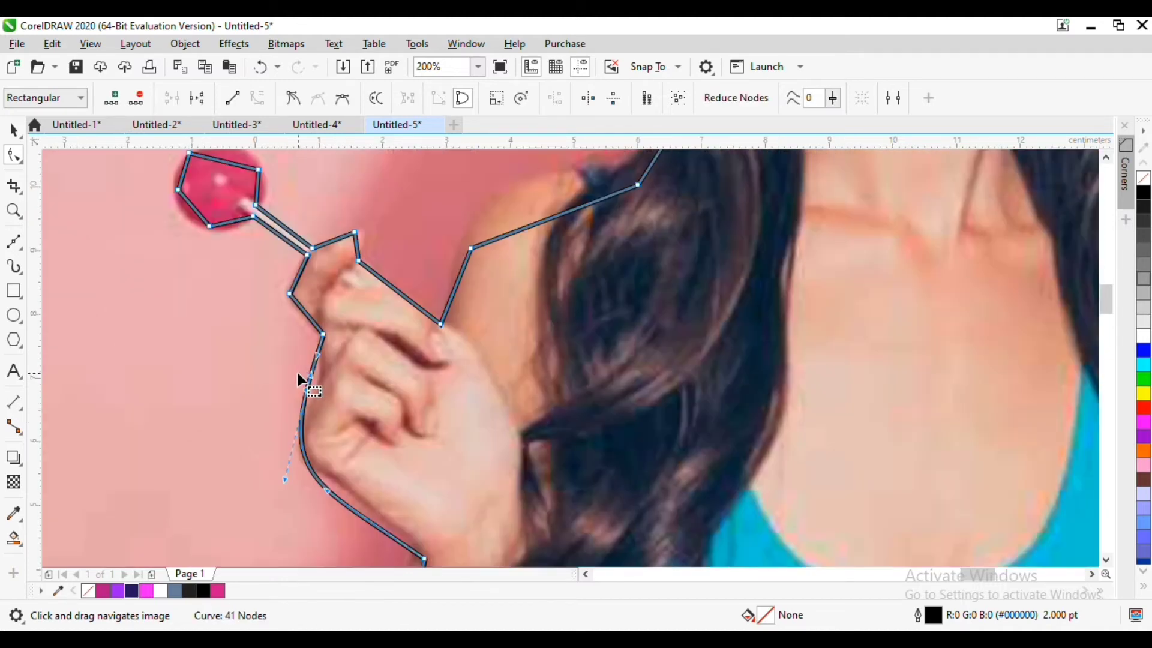
scroll(300, 374, "up", 1)
left_click_drag(310, 407, 323, 400)
scroll(362, 431, "down", 1)
scroll(362, 431, "up", 1)
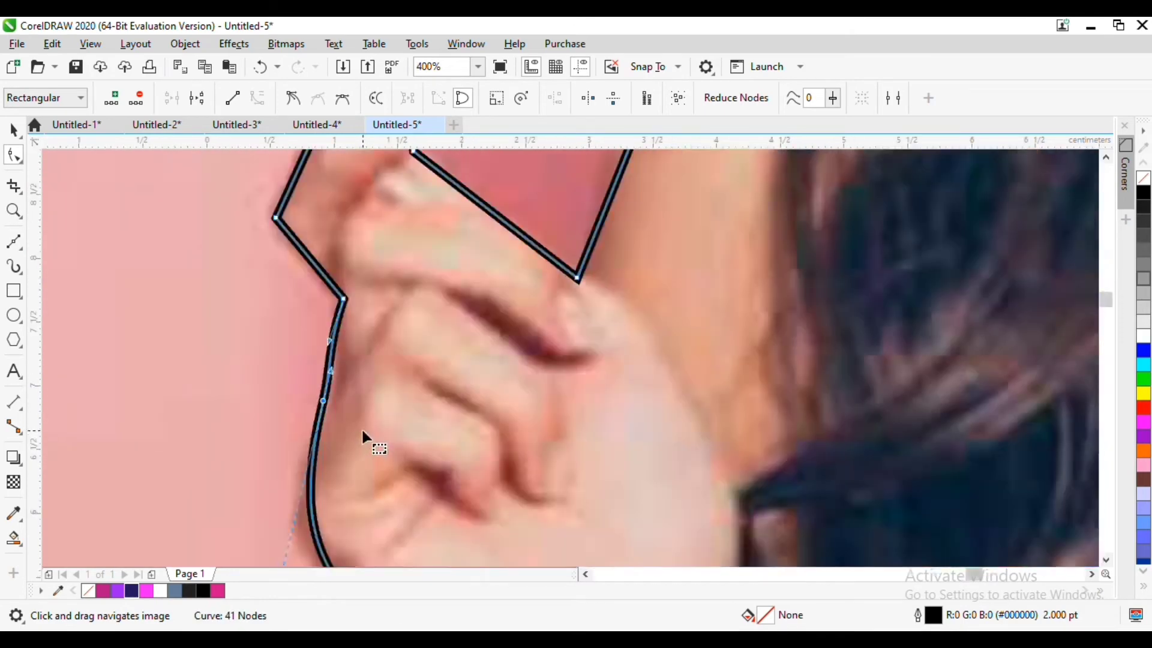
scroll(363, 431, "down", 3)
scroll(359, 415, "up", 1)
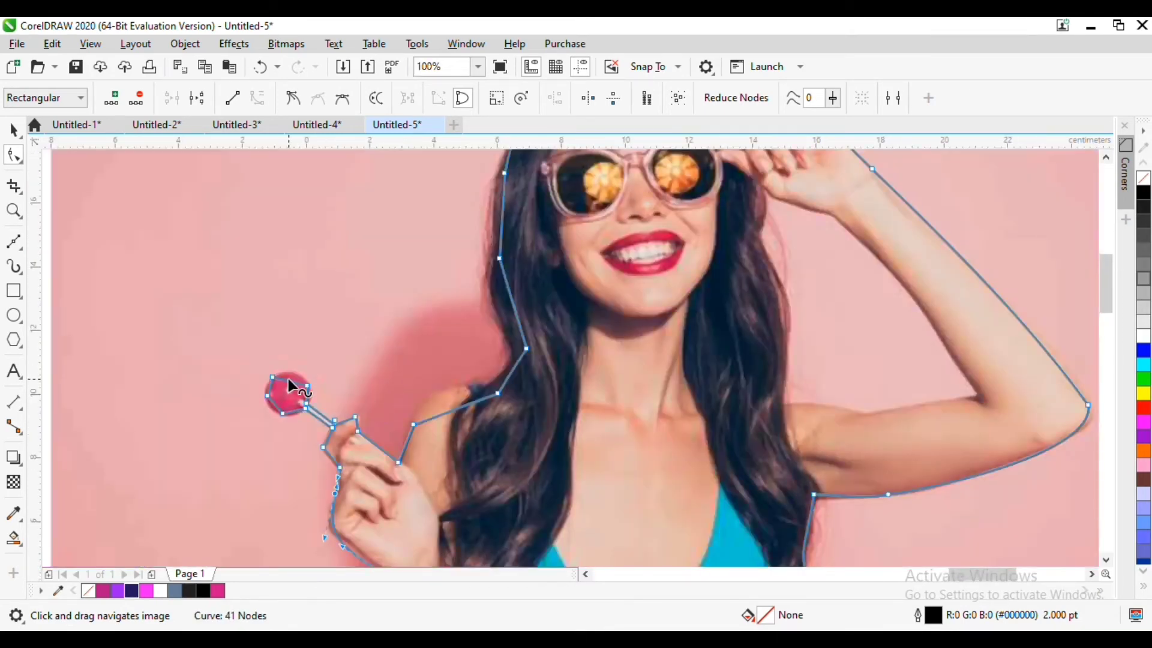
Round the outline around the lollipop by bending its upper segment and deleting two surplus nodes.
left_click_drag(288, 379, 291, 372)
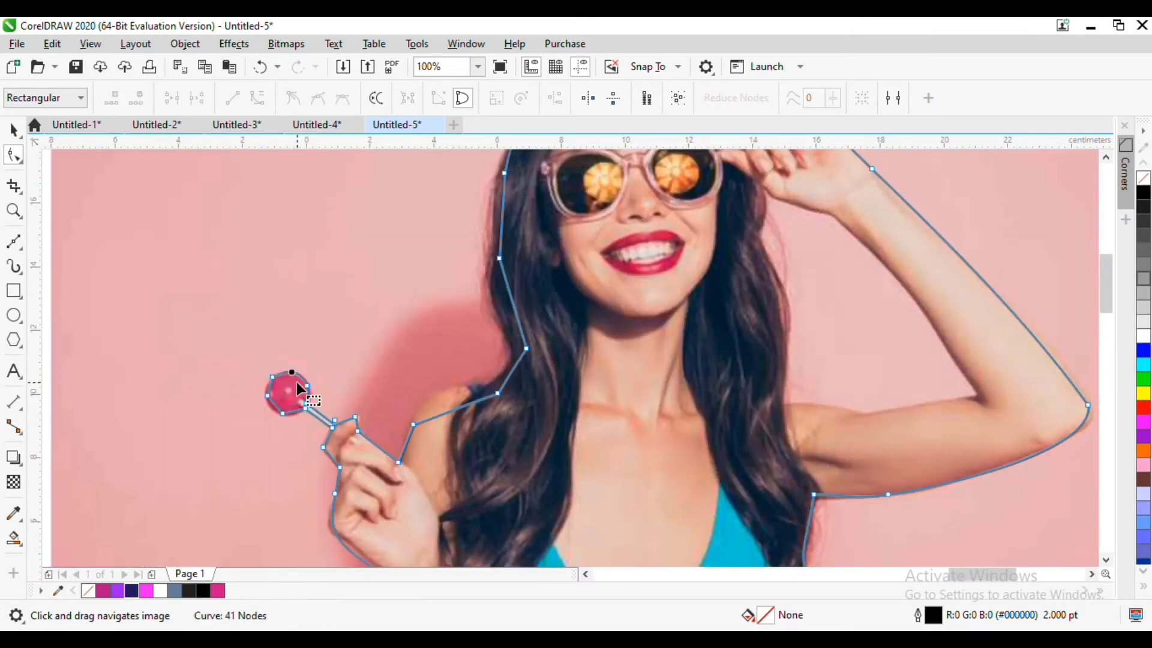
double_click(267, 395)
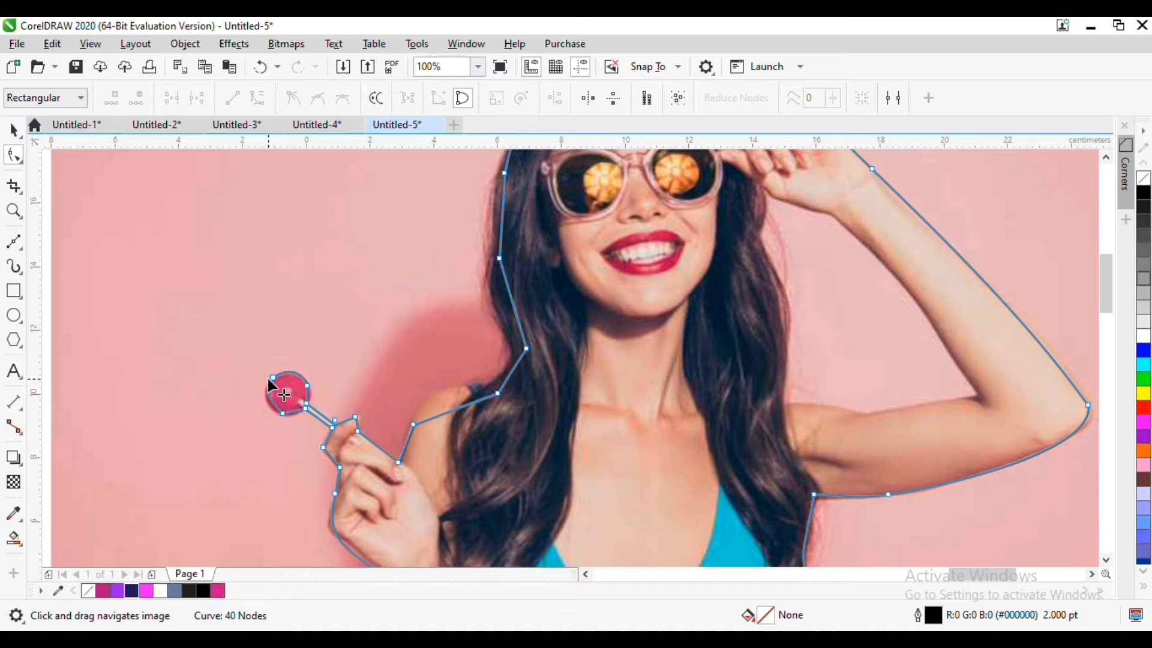
double_click(280, 411)
left_click_drag(325, 392, 119, 428)
left_click_drag(305, 366, 392, 347)
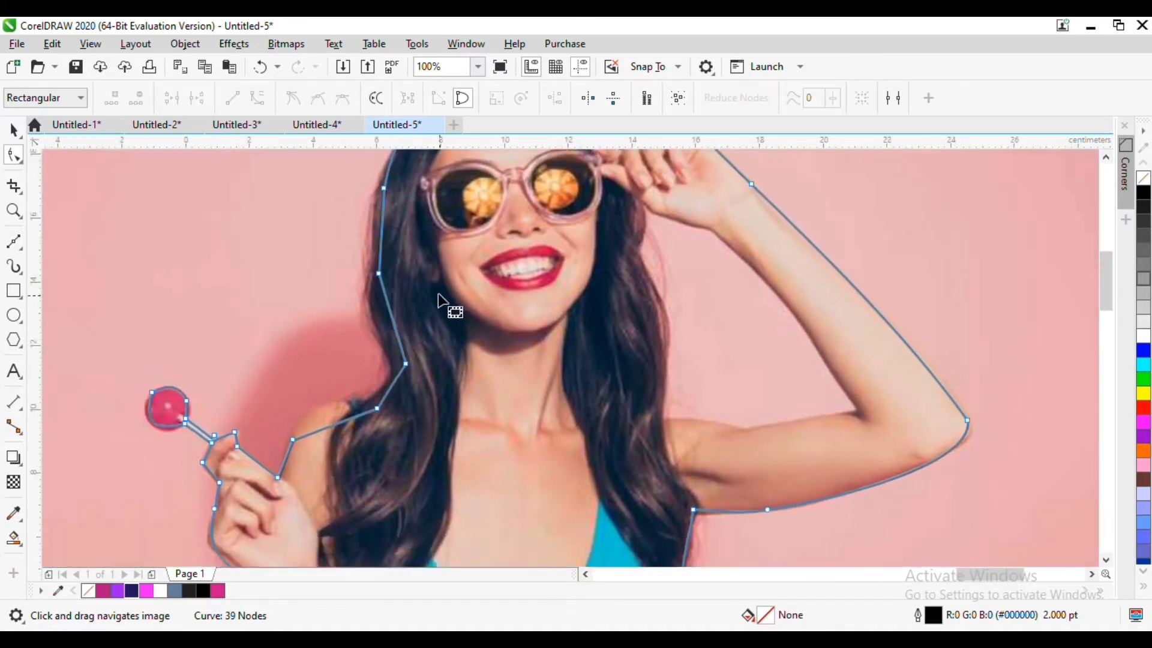
Curve the outline over the shoulder of the lowered arm, replacing the node in the hair with one slightly higher.
left_click_drag(437, 296, 401, 357)
left_click_drag(288, 498, 283, 472)
left_click(358, 446)
double_click(358, 445)
double_click(341, 471)
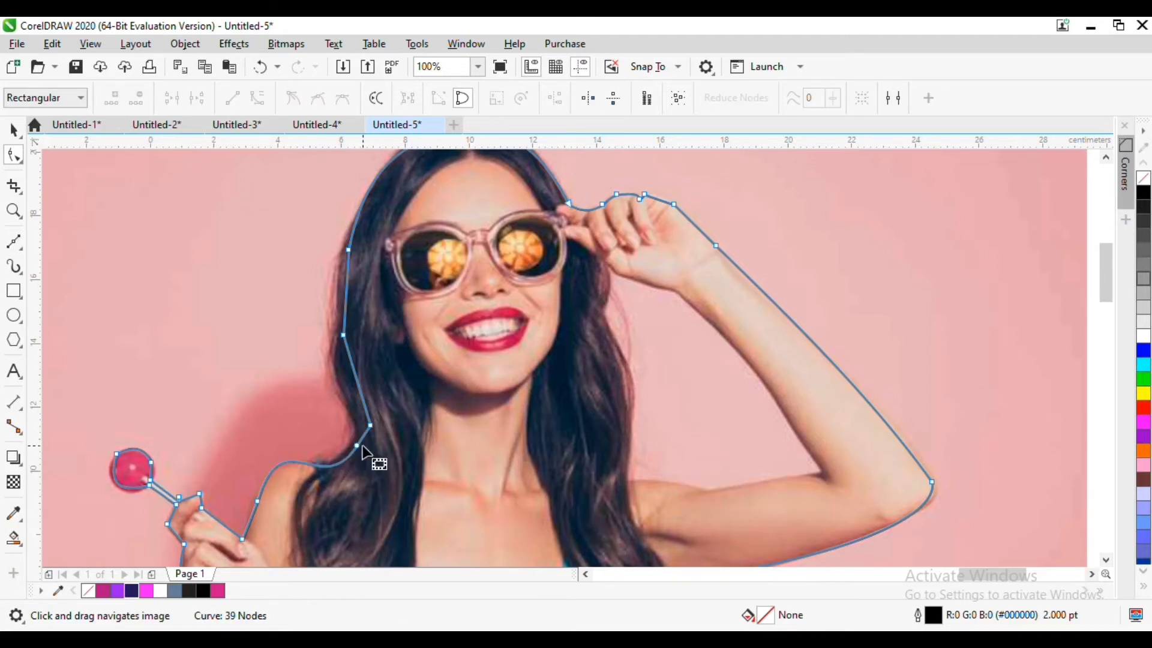
Delete the surplus node on the hair above the lollipop-side shoulder and bend the outline to follow the hair's outer edge.
left_click_drag(368, 426, 354, 425)
double_click(343, 335)
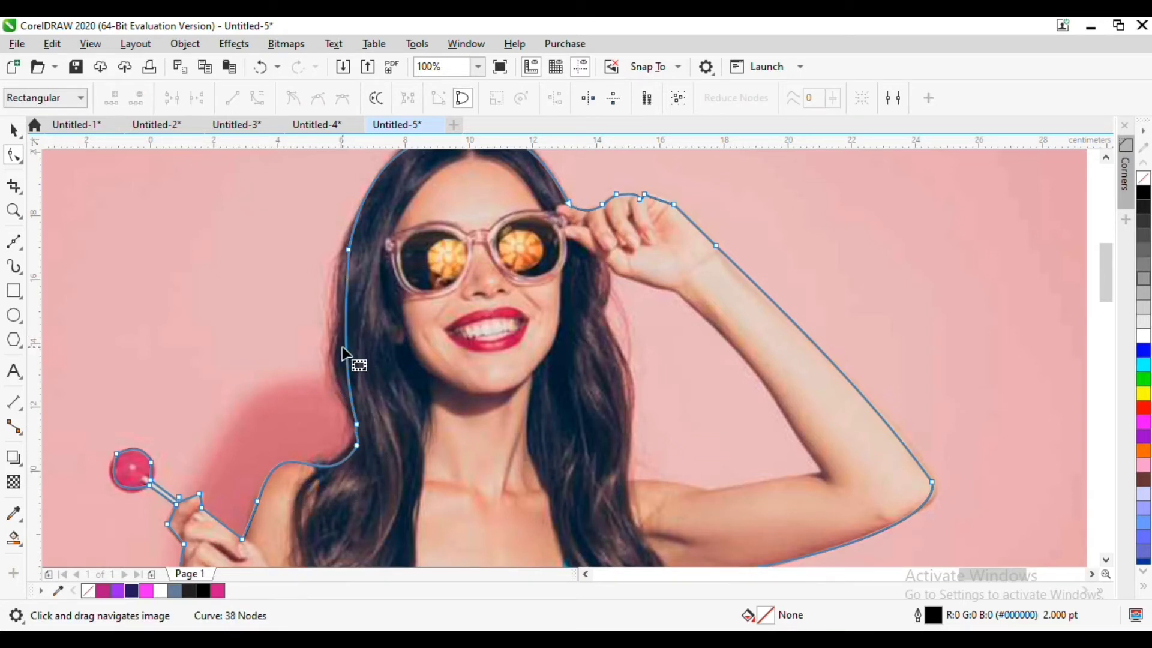
left_click_drag(349, 348, 333, 365)
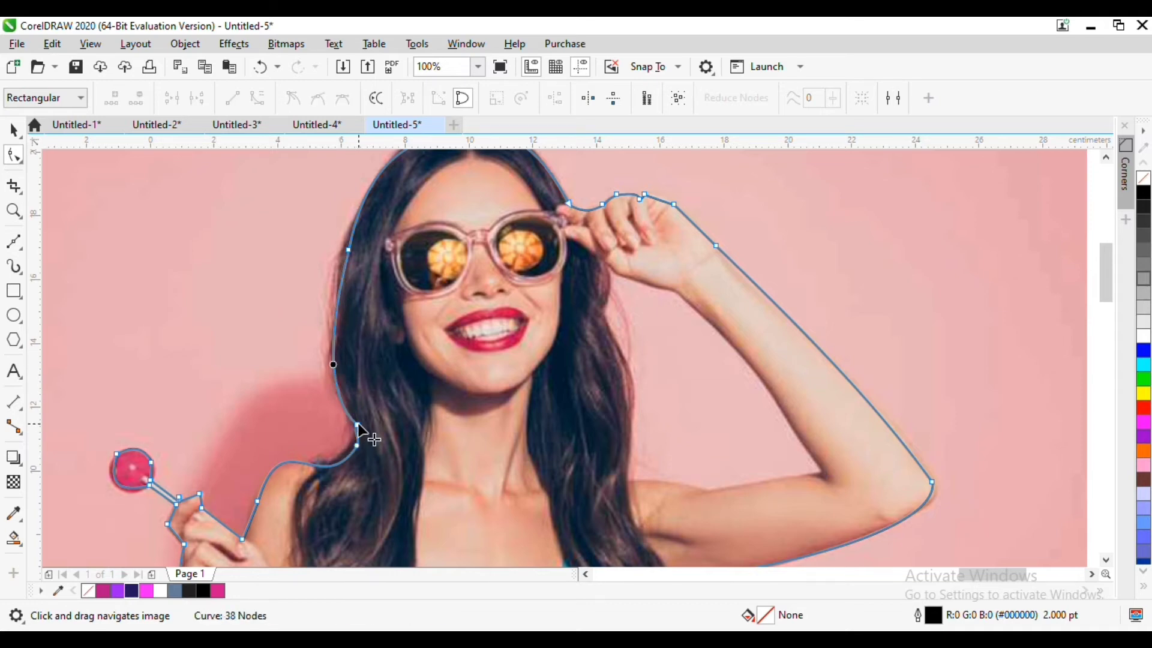
scroll(362, 431, "down", 5)
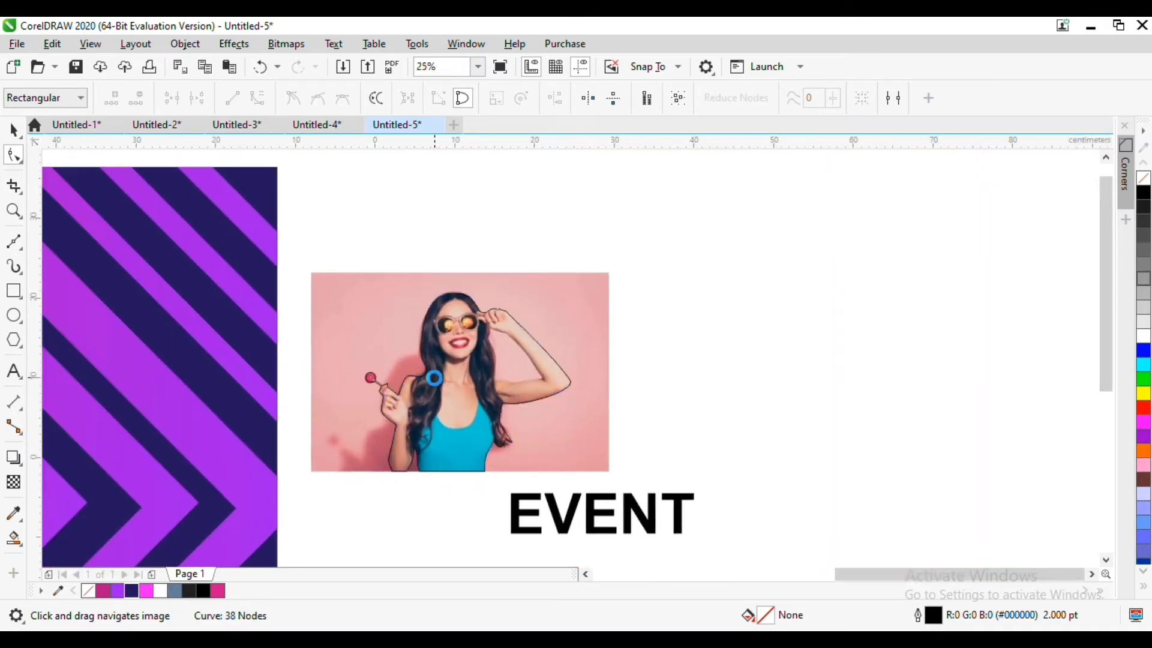
scroll(434, 378, "up", 5)
mouse_move(398, 375)
left_mouse_down()
mouse_move(423, 381)
mouse_move(414, 390)
left_mouse_up()
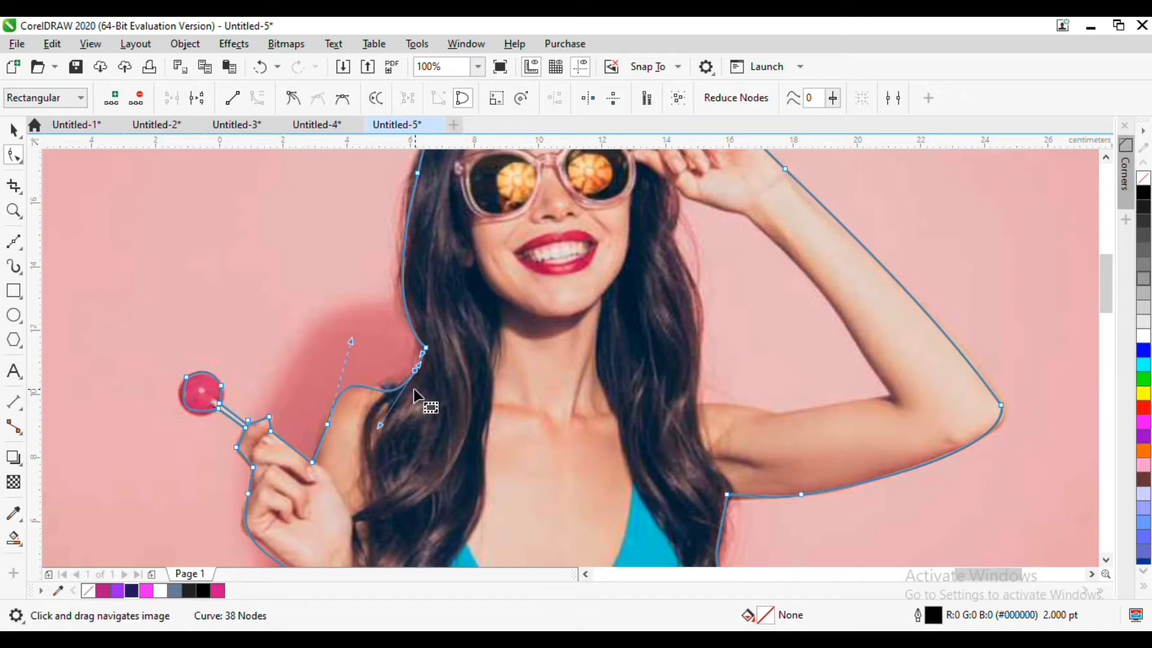
scroll(459, 305, "down", 5)
Intersect the photo with the fitted outline, and delete the original photo and the outline to leave only the woman's cutout.
left_click(15, 130)
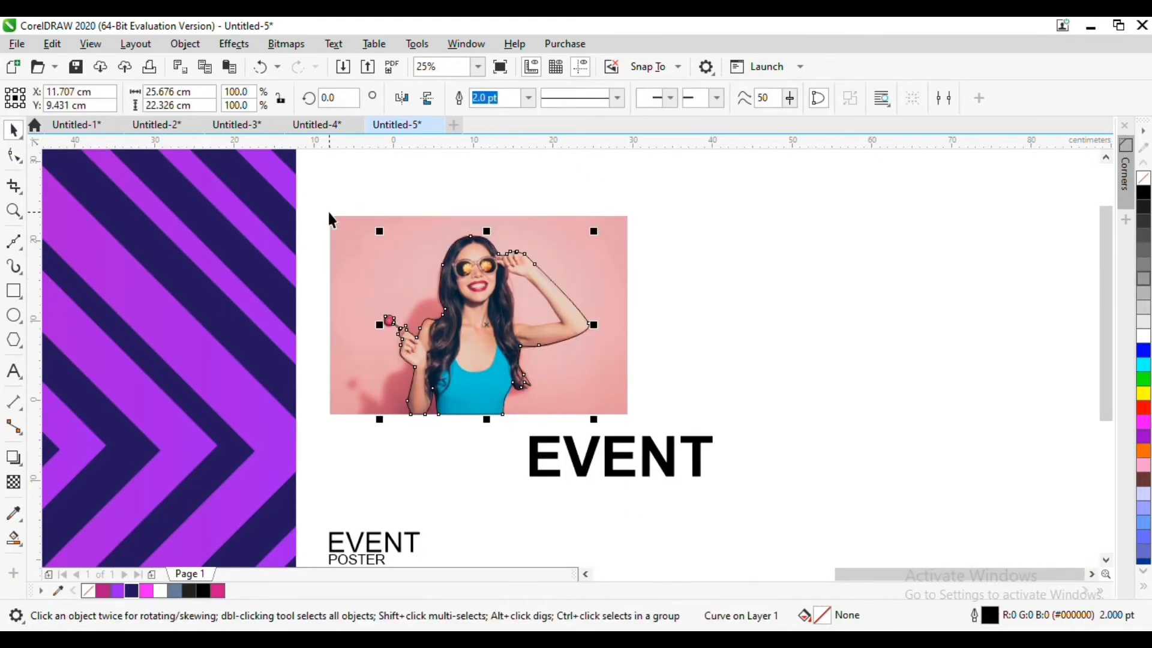
left_click(369, 261, "shift")
left_click(543, 98)
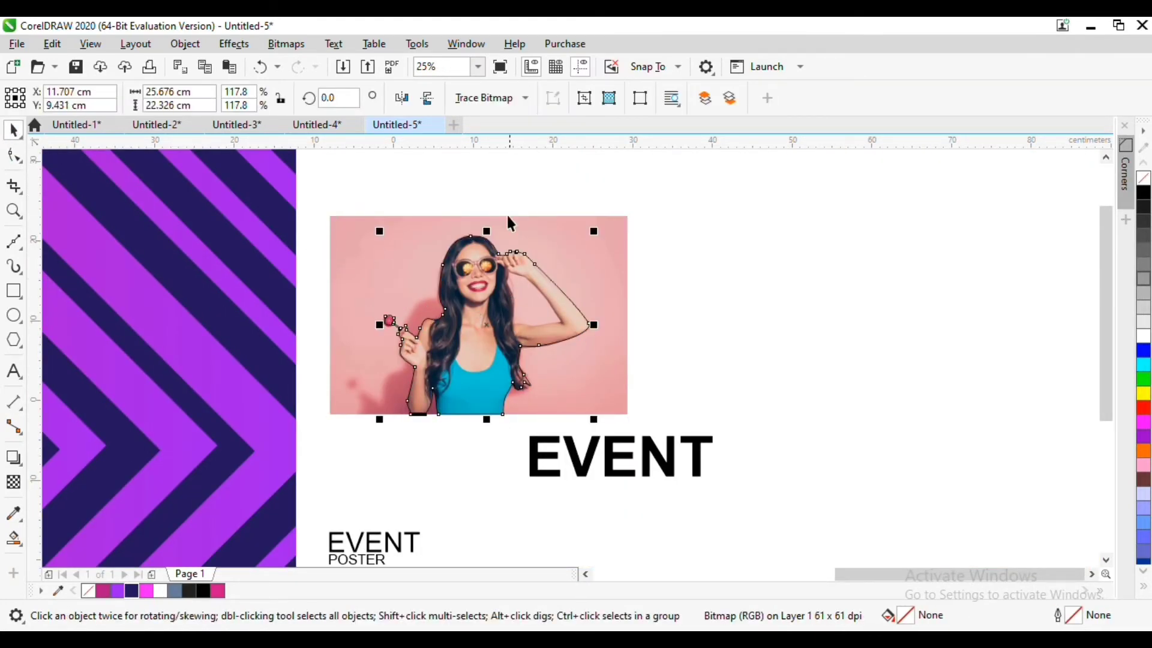
scroll(508, 223, "up", 5)
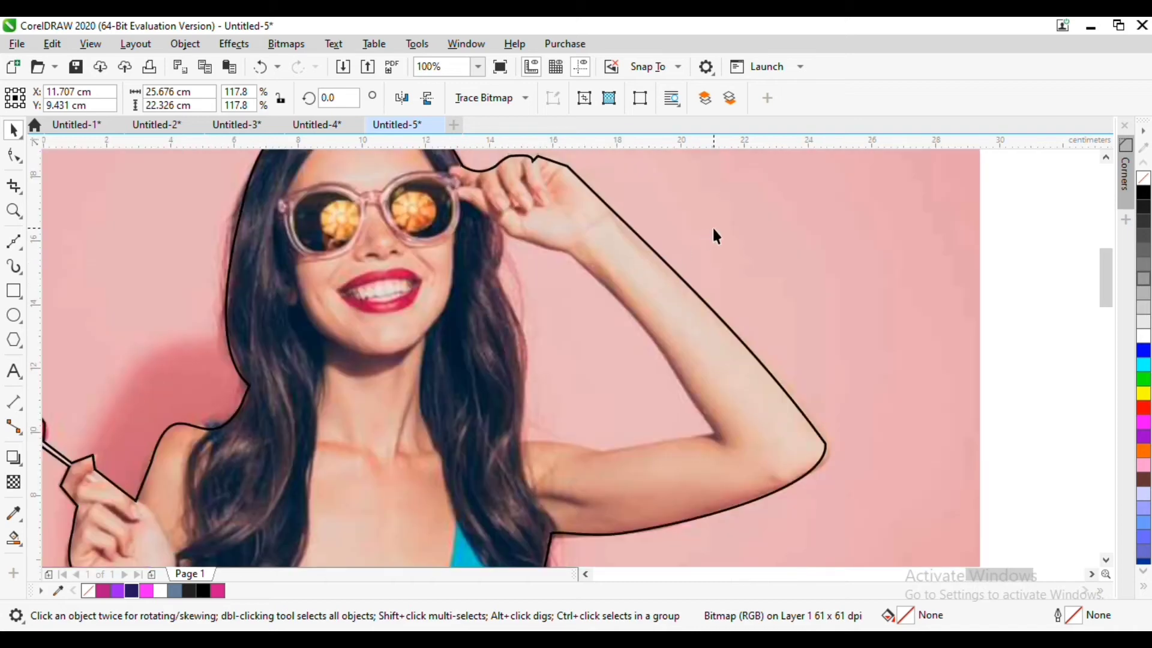
left_click(712, 227)
key("Delete")
left_click(672, 268)
key("Delete")
scroll(520, 359, "down", 2)
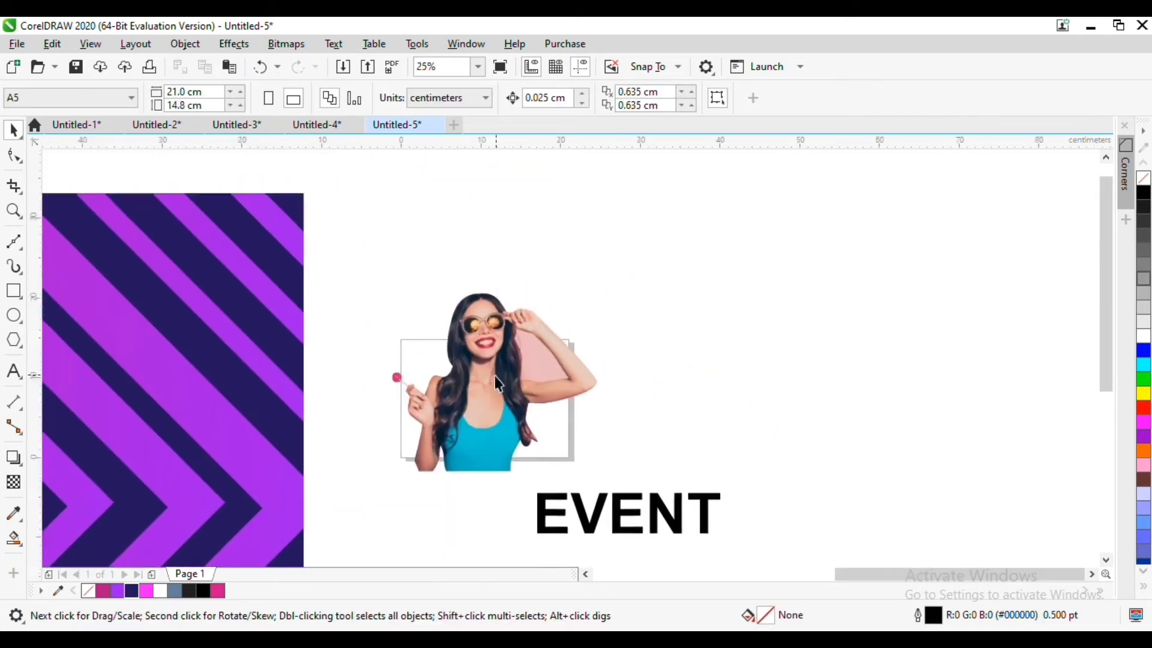
Draw a closed Bézier shape around the pink gap between the hair and the raised arm.
scroll(496, 382, "up", 5)
left_click(14, 243)
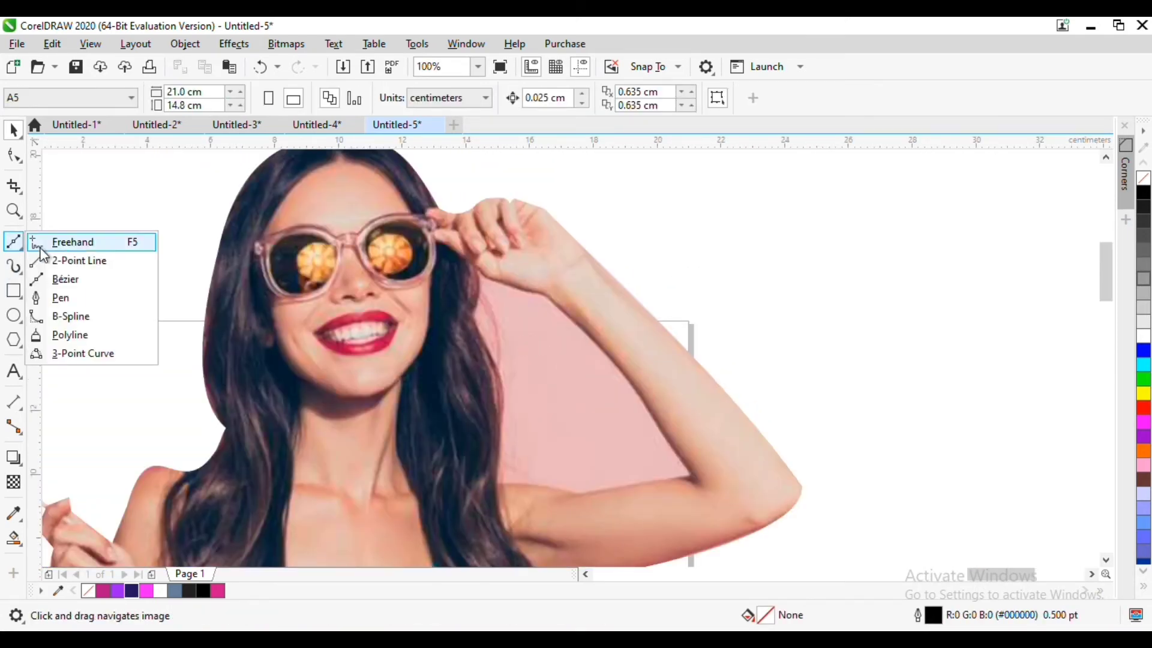
left_click(65, 280)
left_click(476, 310)
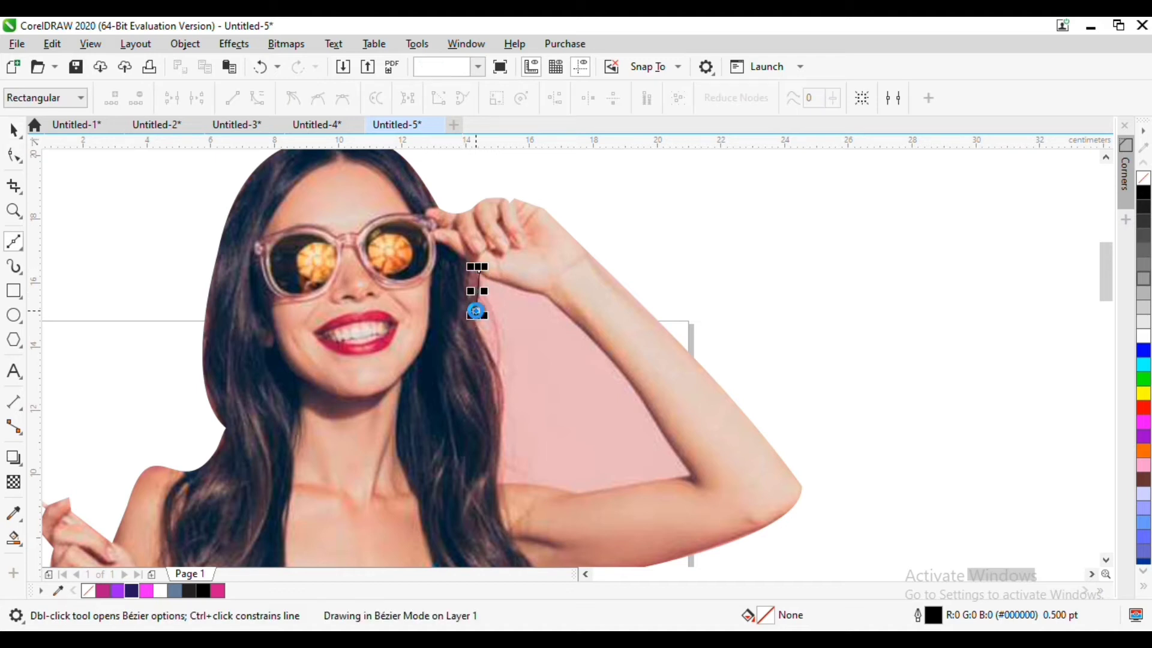
left_click(501, 397)
left_click(494, 489)
left_click(573, 493)
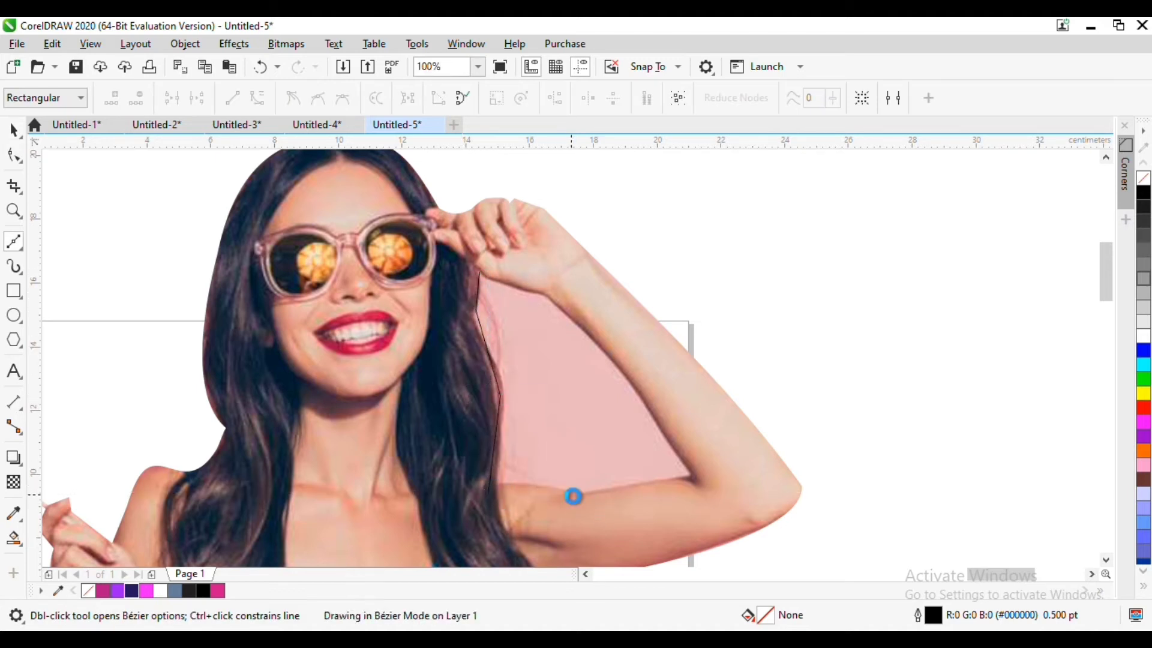
left_click(697, 479)
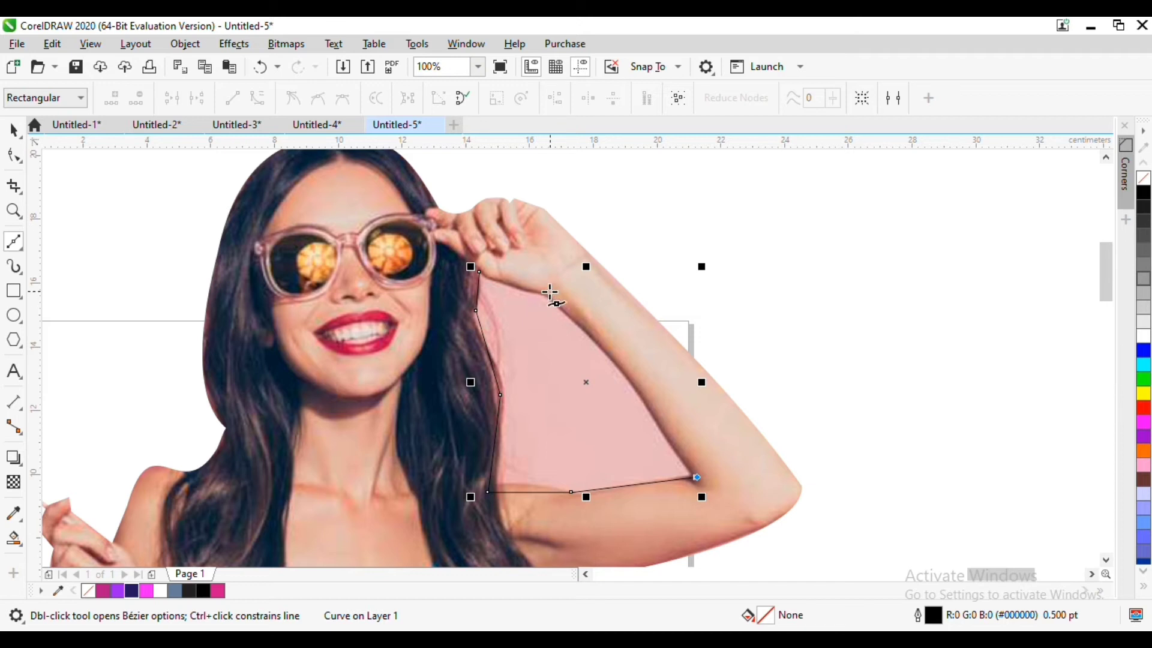
left_click(550, 292)
key("ctrl+z")
left_click(627, 366)
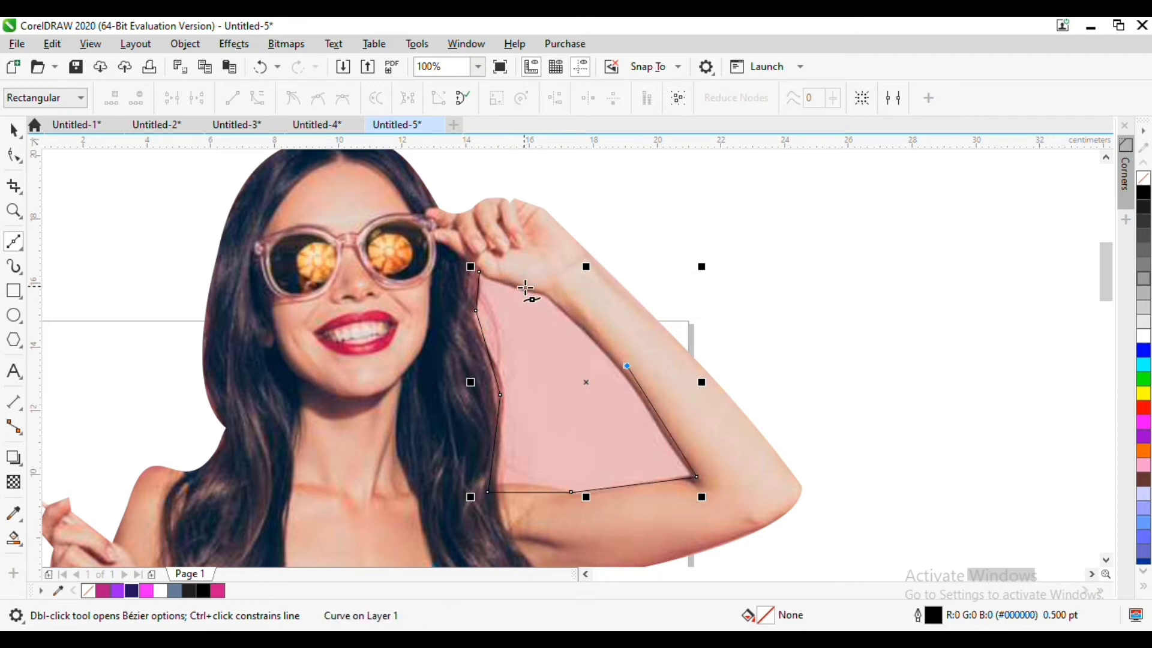
left_click(544, 287)
left_click(480, 272)
Convert the gap shape's segments to curves and fit them to the hair and arm, removing surplus nodes.
left_click(14, 131)
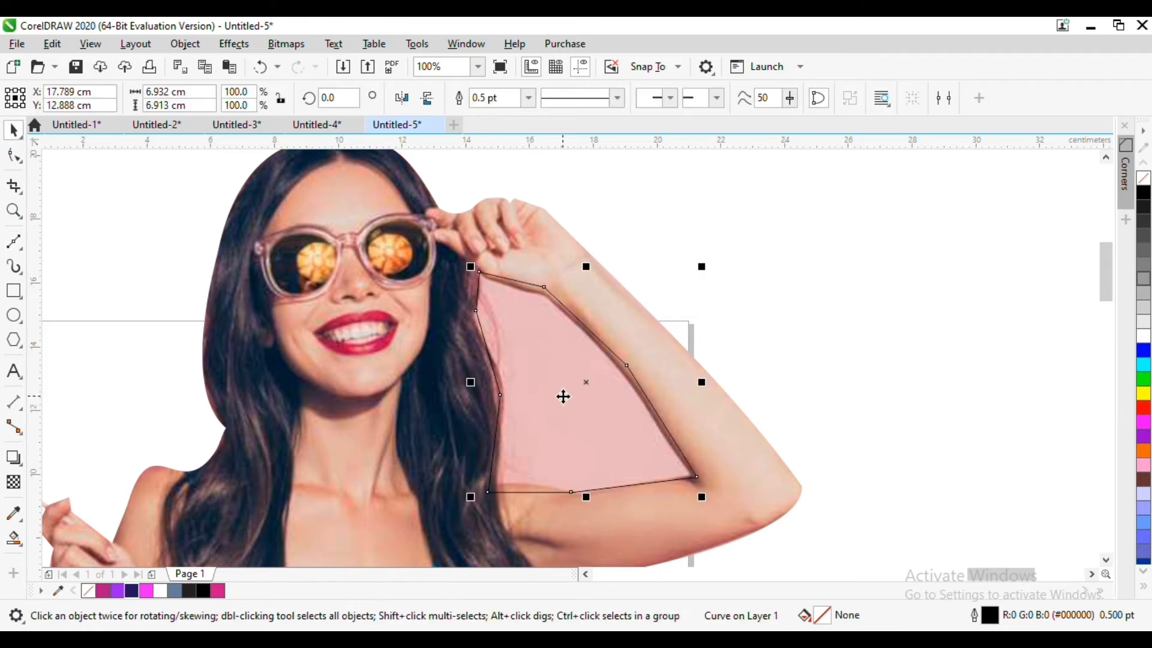
double_click(563, 396)
left_click_drag(381, 225, 878, 586)
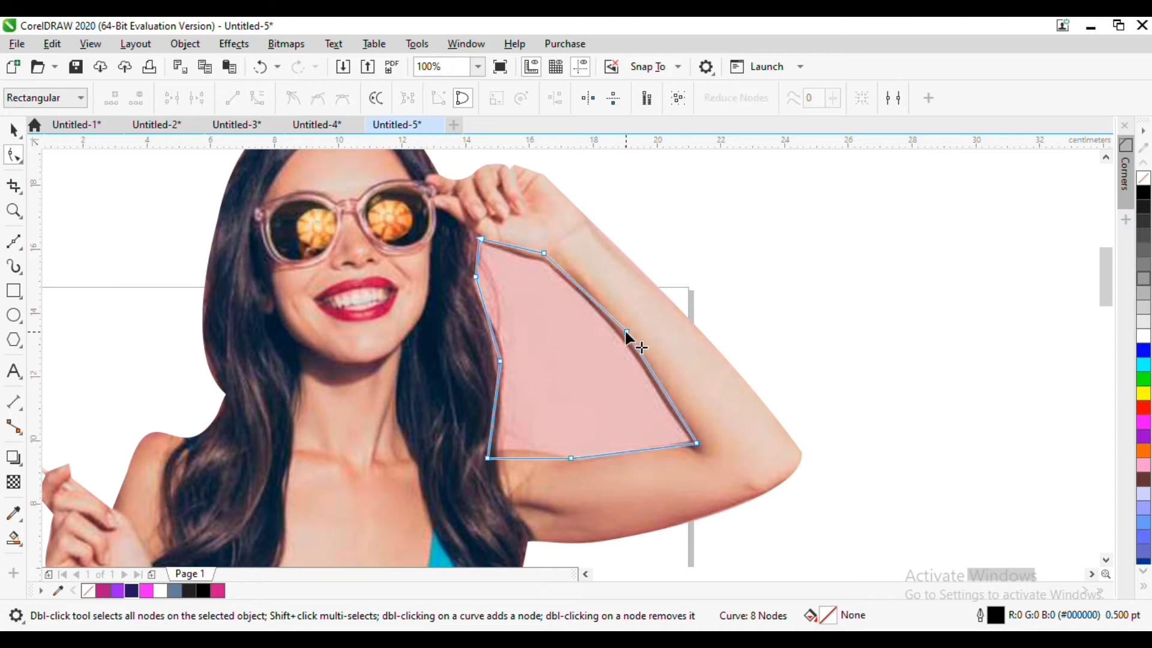
left_click_drag(491, 464, 493, 453)
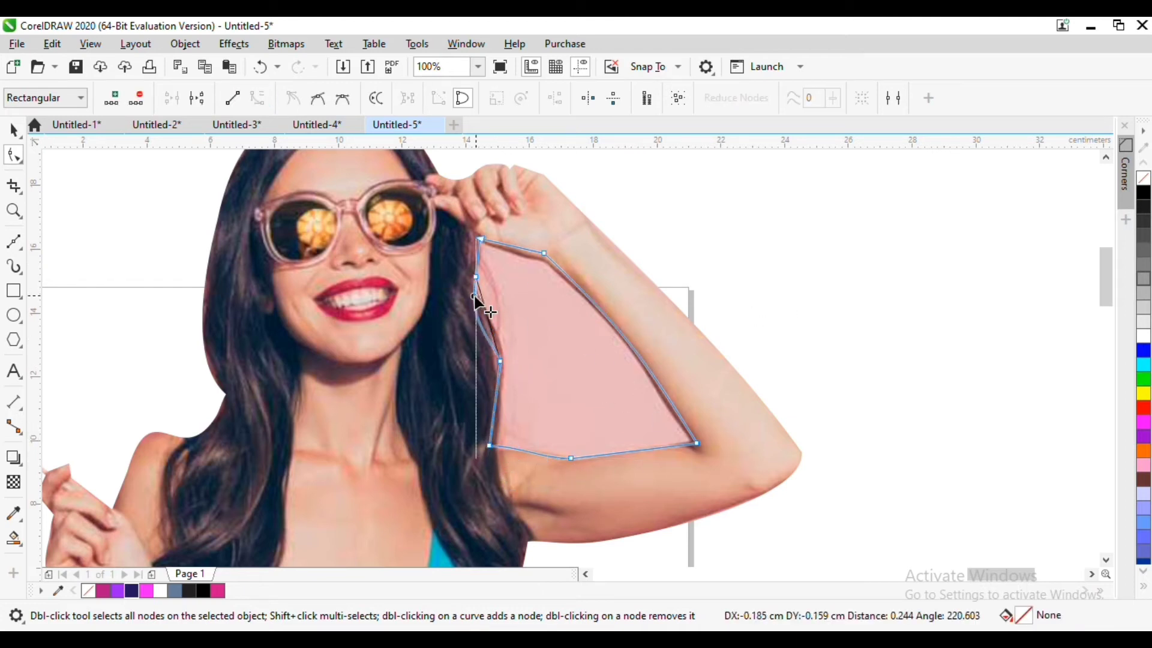
double_click(474, 278)
scroll(461, 375, "up", 1)
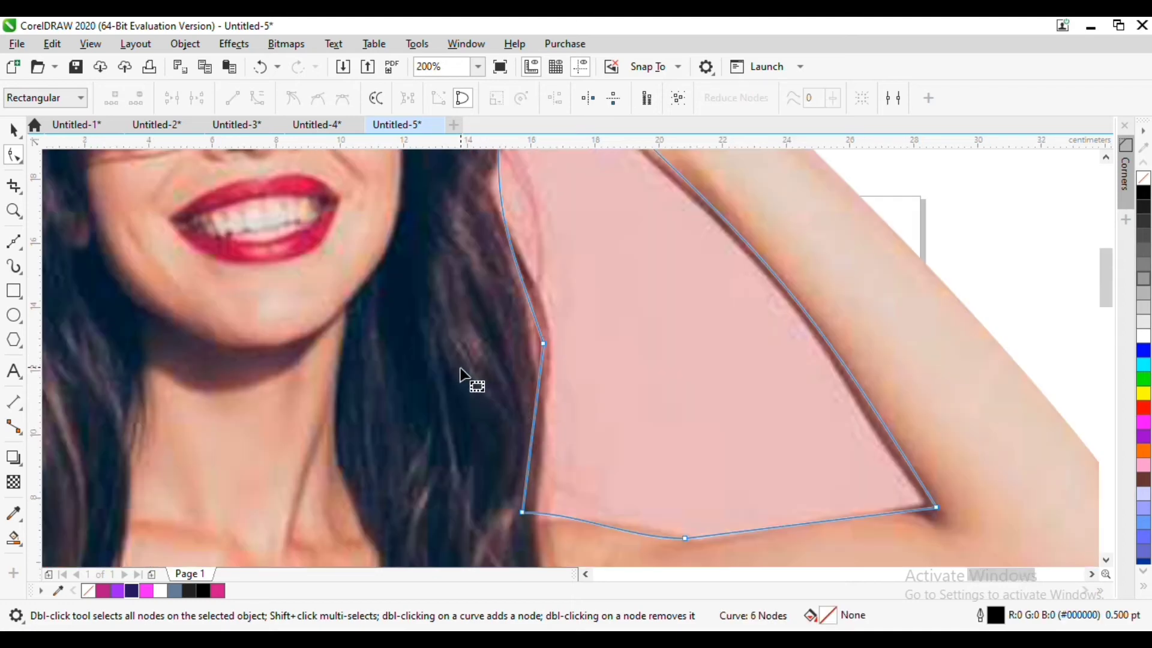
scroll(460, 372, "down", 3)
Trim the pink gap out of the woman's cutout with the drawn shape and delete that shape.
left_click(13, 130)
left_click(420, 333, "shift")
left_click(520, 98)
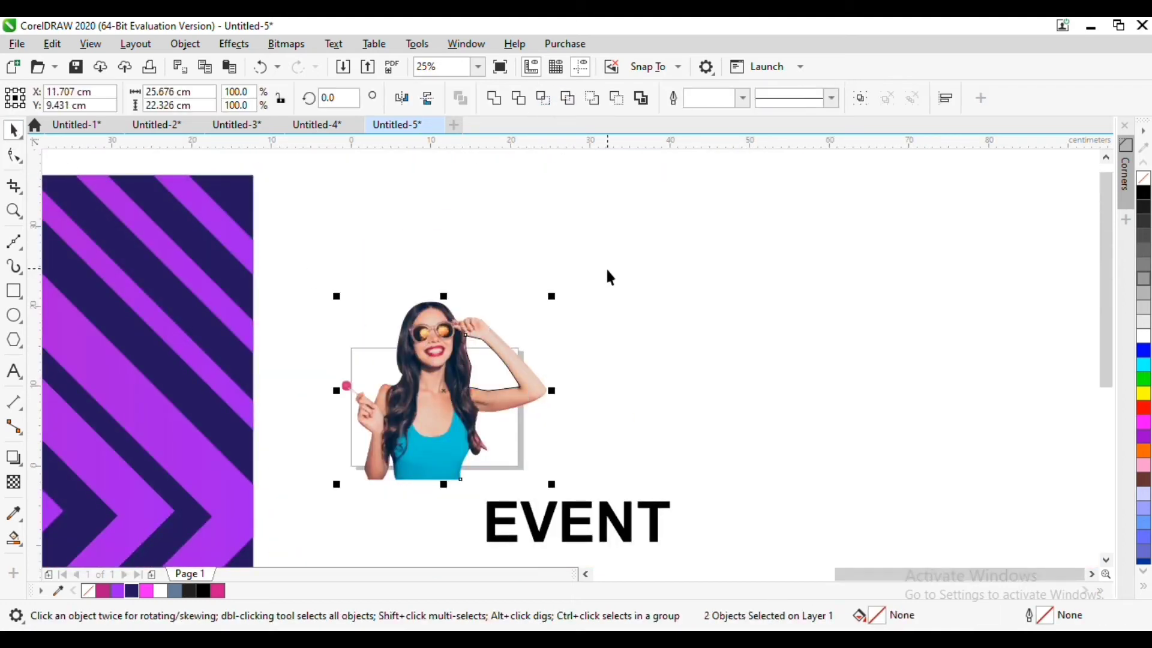
left_click(605, 268)
left_click(502, 377)
key("Delete")
scroll(380, 432, "up", 1)
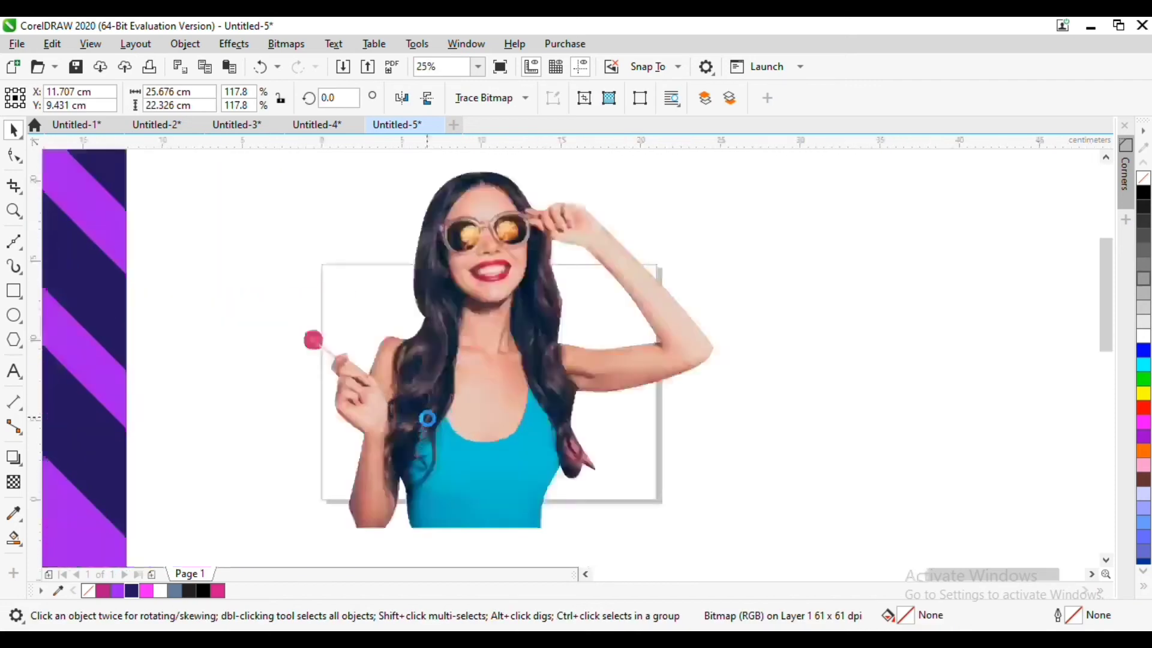
Enlarge the woman's cutout, place it over the diamond banner and align it to the banner's bottom edge.
left_click_drag(426, 419, 547, 525)
scroll(678, 360, "down", 1)
scroll(678, 360, "down", 1)
left_click_drag(674, 361, 391, 334)
left_click(585, 489, "shift")
key("b")
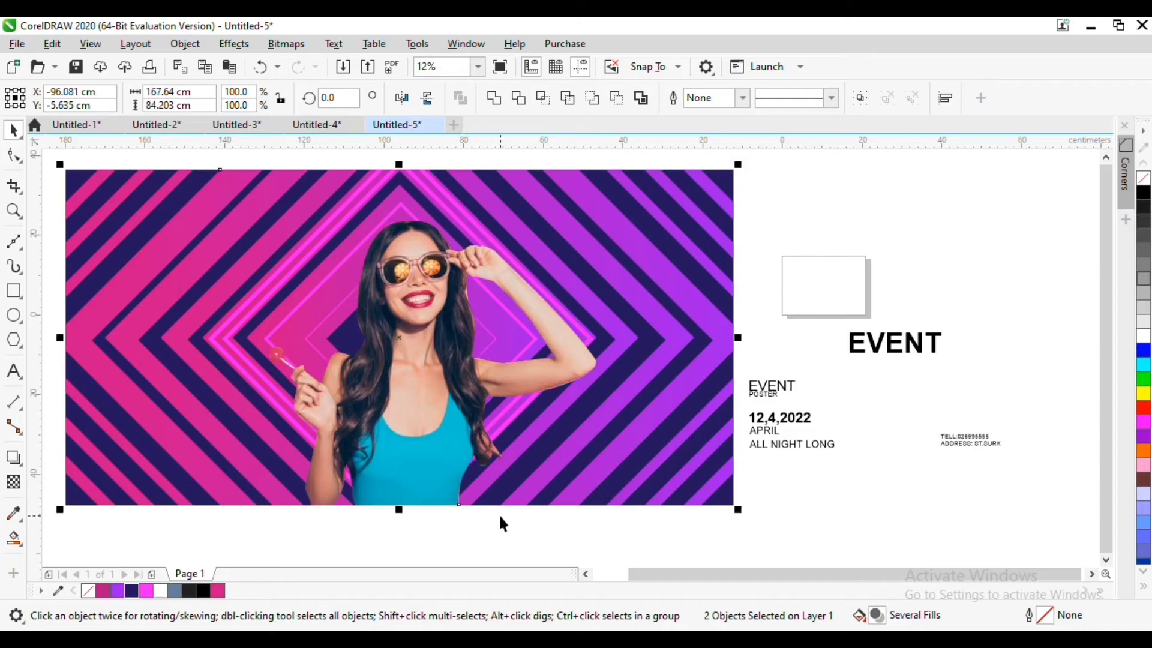
Centre the woman's cutout horizontally on the banner background.
left_click(465, 458)
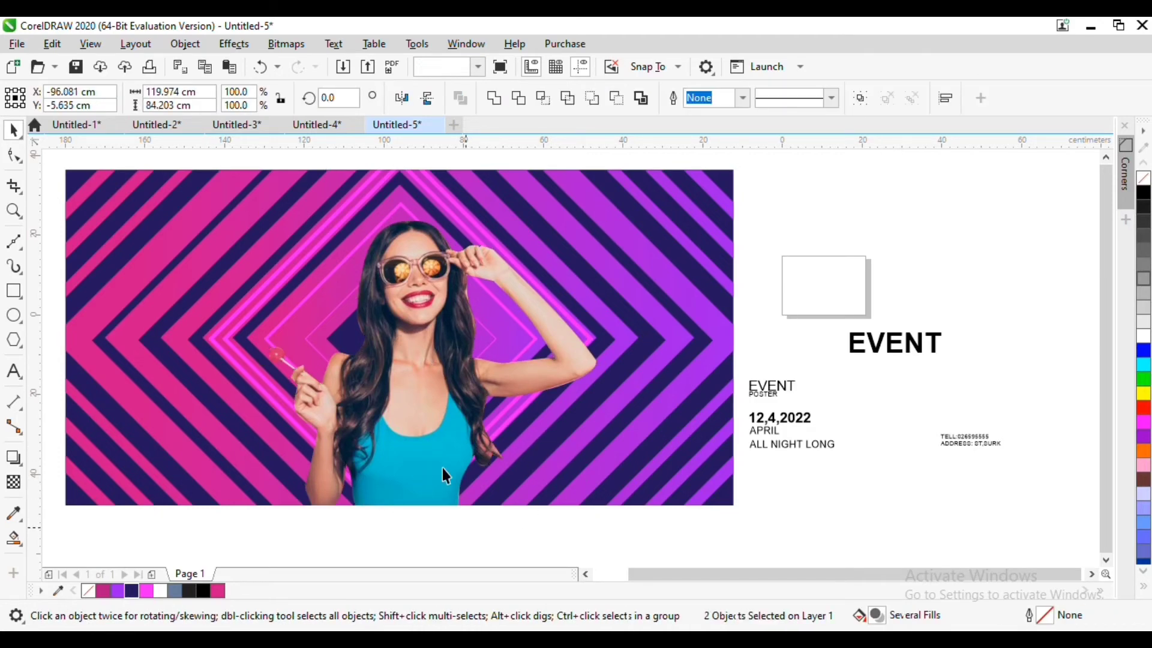
left_click(444, 474)
left_click(730, 186, "shift")
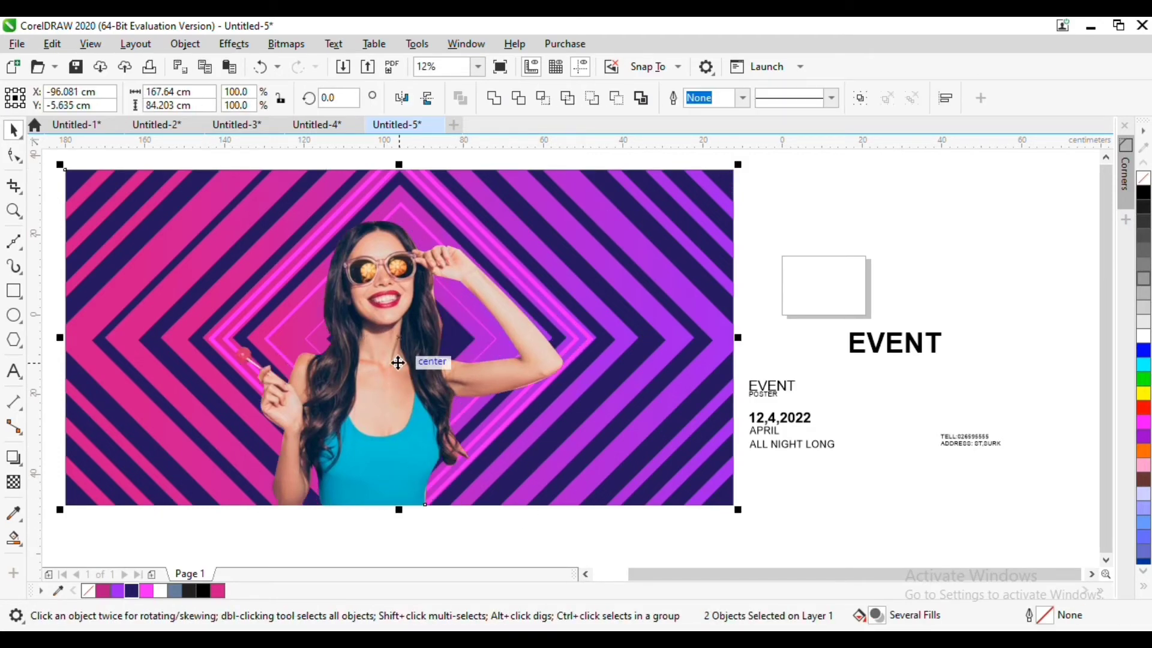
scroll(399, 360, "down", 2)
scroll(399, 360, "up", 1)
scroll(401, 351, "up", 1)
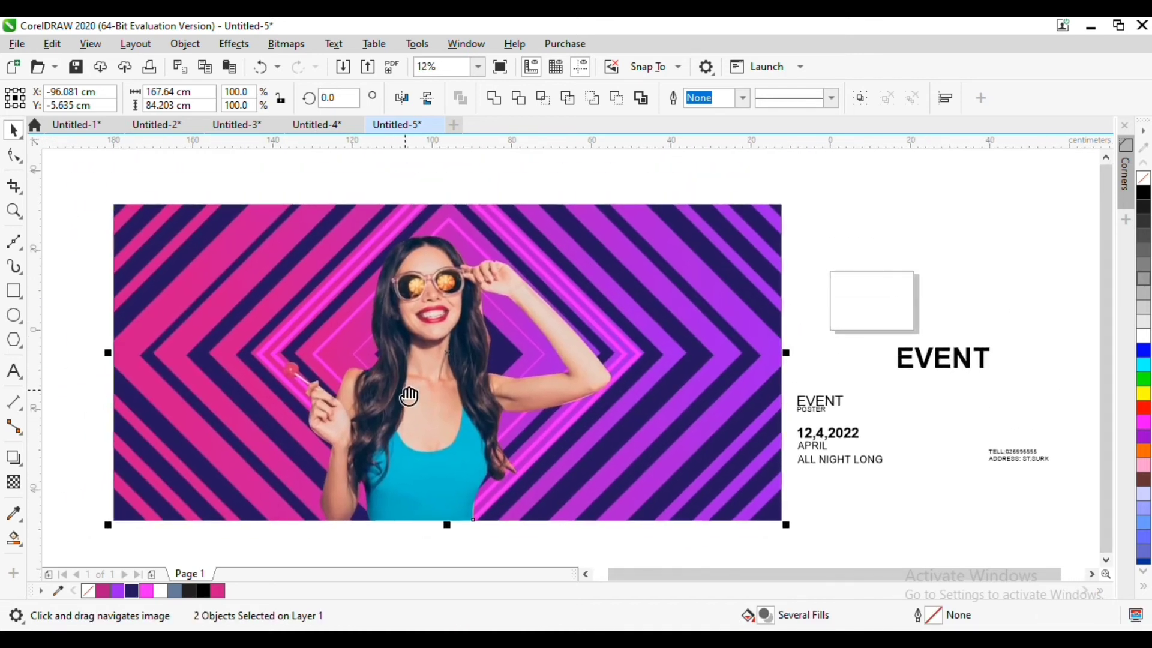
Enlarge the EVENT title to about 69 cm wide in white and centre it horizontally over the banner's upper part.
left_click_drag(984, 351, 687, 186)
left_click(1143, 336)
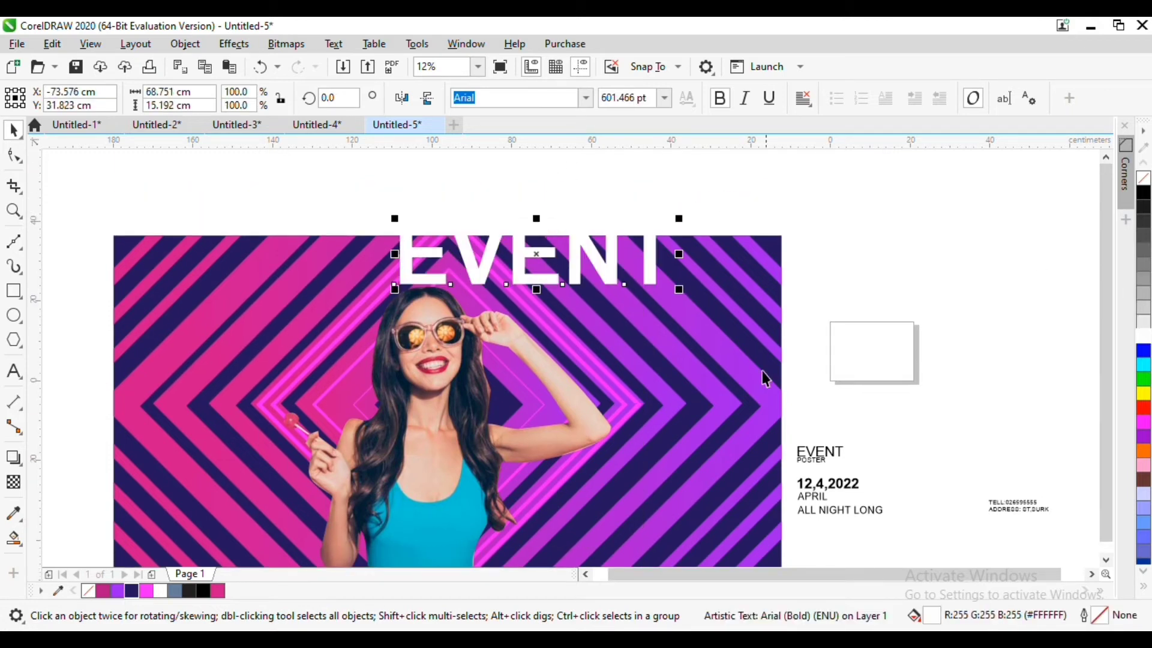
left_click_drag(530, 273, 440, 327)
left_click(777, 236, "shift")
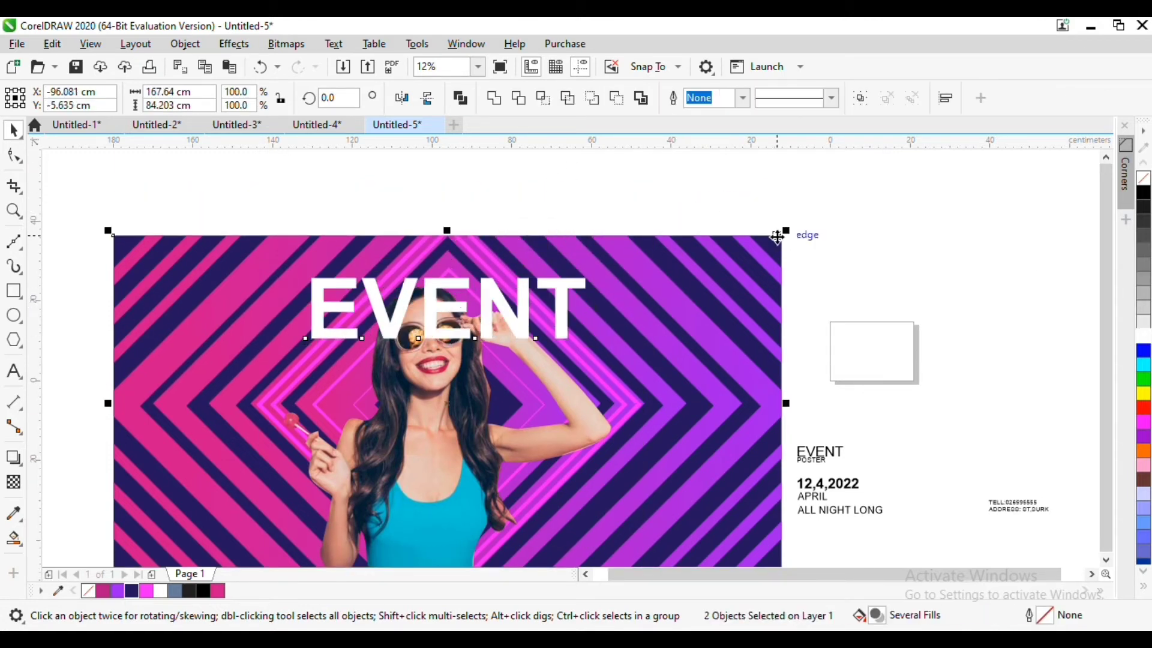
left_click_drag(430, 370, 437, 315)
Bring the woman's cutout to the front, shrink it to about 70.6 by 61.4 cm and recentre it horizontally on the banner.
left_click(440, 316)
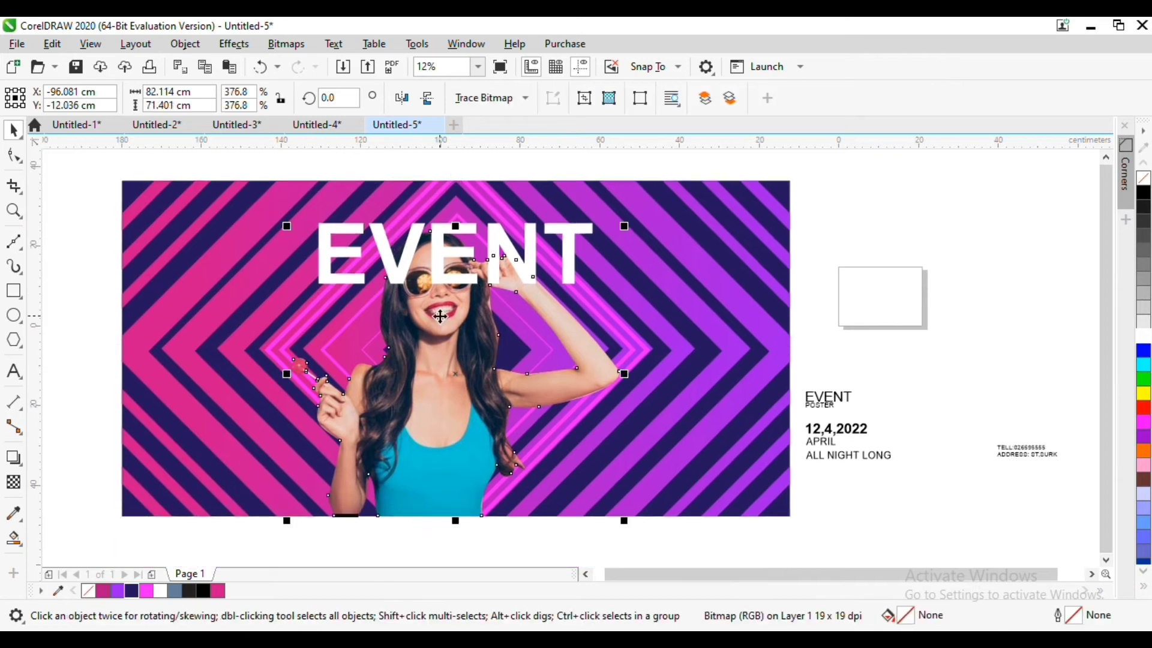
key("shift+Page_Up")
left_click_drag(625, 224, 586, 261)
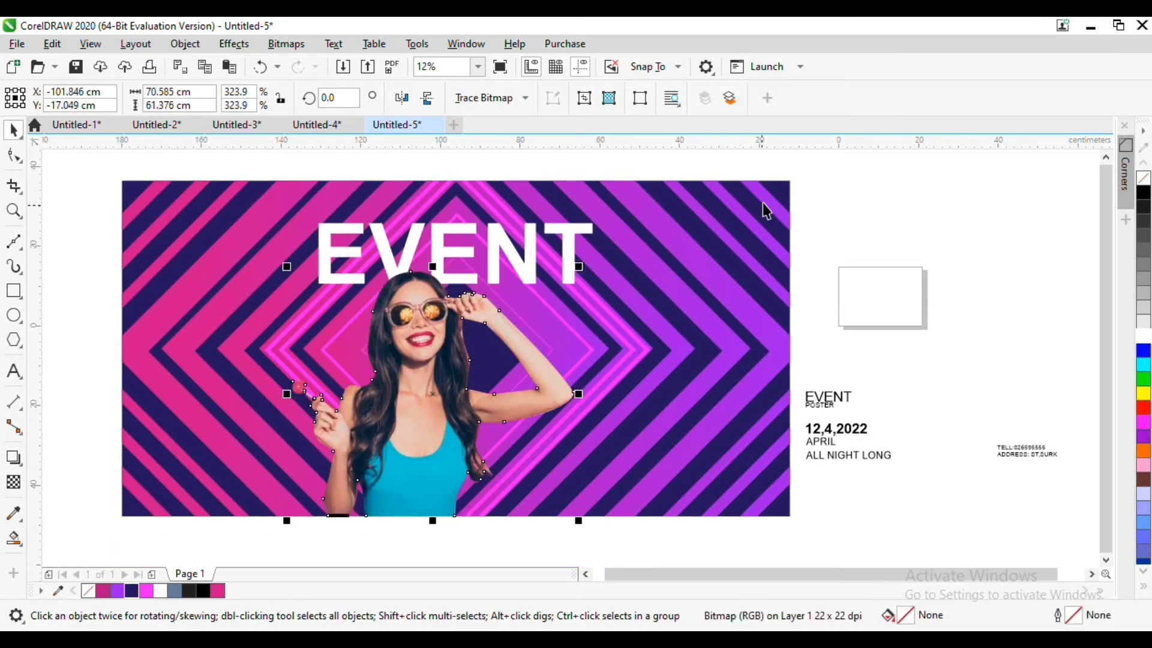
left_click(778, 189, "shift")
left_click(884, 245)
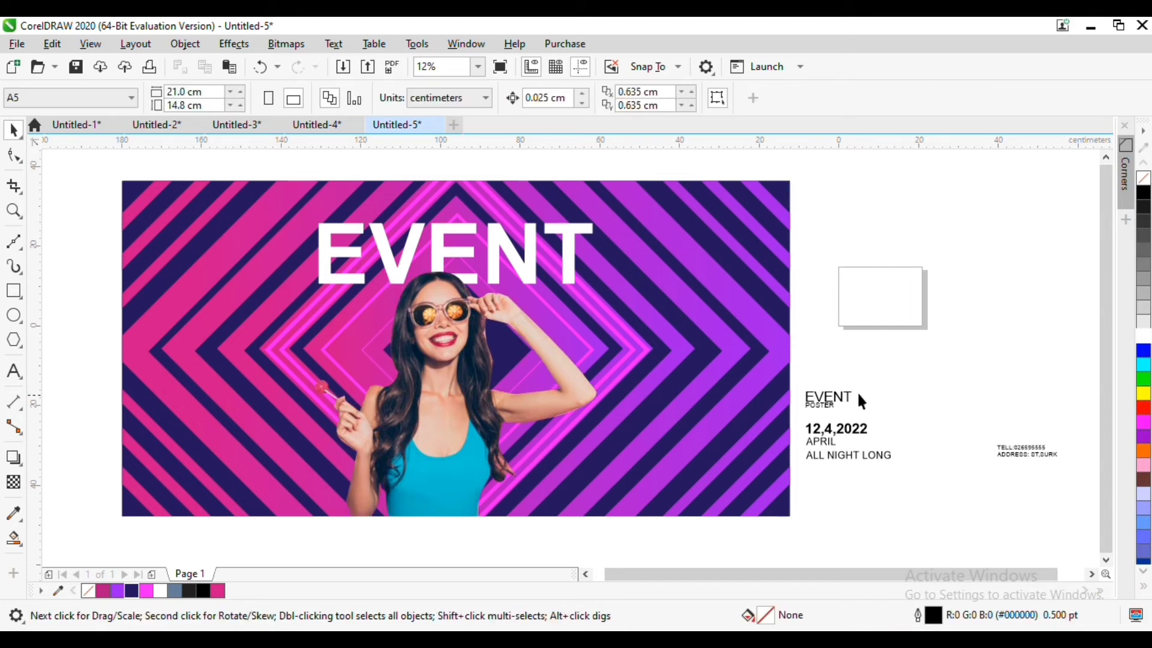
Group the small EVENT POSTER, date, APRIL and ALL NIGHT LONG texts and fill the group white.
left_click_drag(793, 445, 798, 474)
key("ctrl+g")
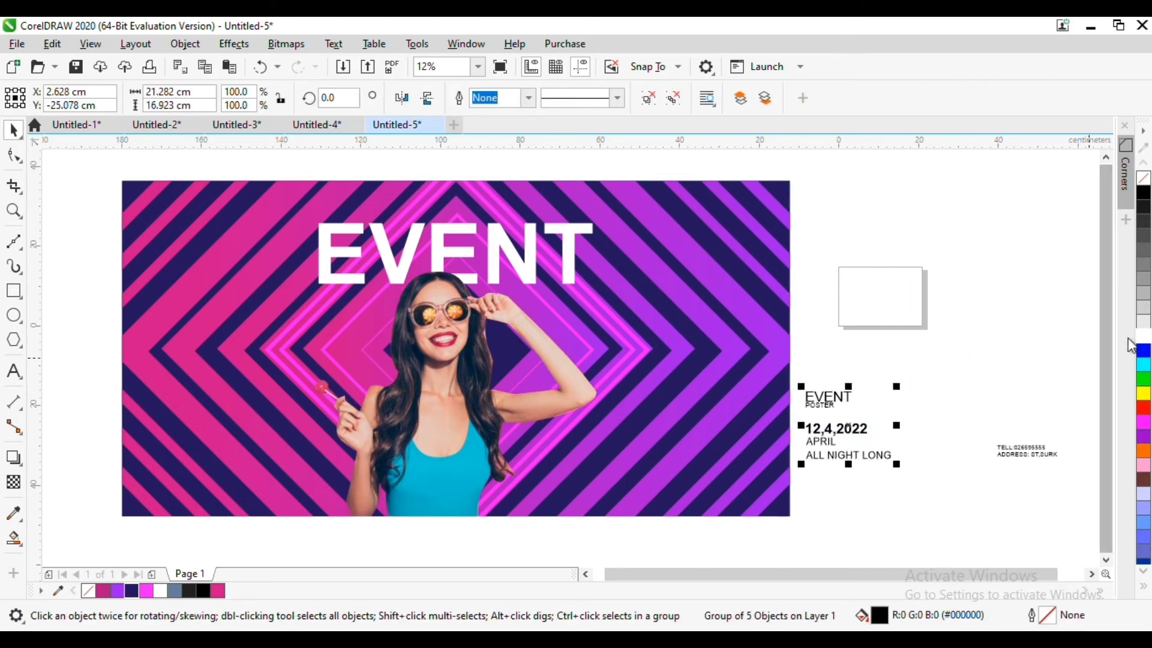
left_click(1141, 337)
Place the grouped event details over the banner's lower-left area and enlarge them.
left_click_drag(840, 427, 208, 414)
mouse_move(168, 370)
left_mouse_down()
mouse_move(85, 265)
mouse_move(149, 362)
mouse_move(151, 387)
mouse_move(167, 376)
left_mouse_up()
left_click_drag(228, 426, 216, 428)
key("ctrl+z")
left_click(177, 530)
Fill the phone and address text white, enlarge it to about 114 pt and place it in the banner's lower-right area.
left_click_drag(984, 420, 1105, 483)
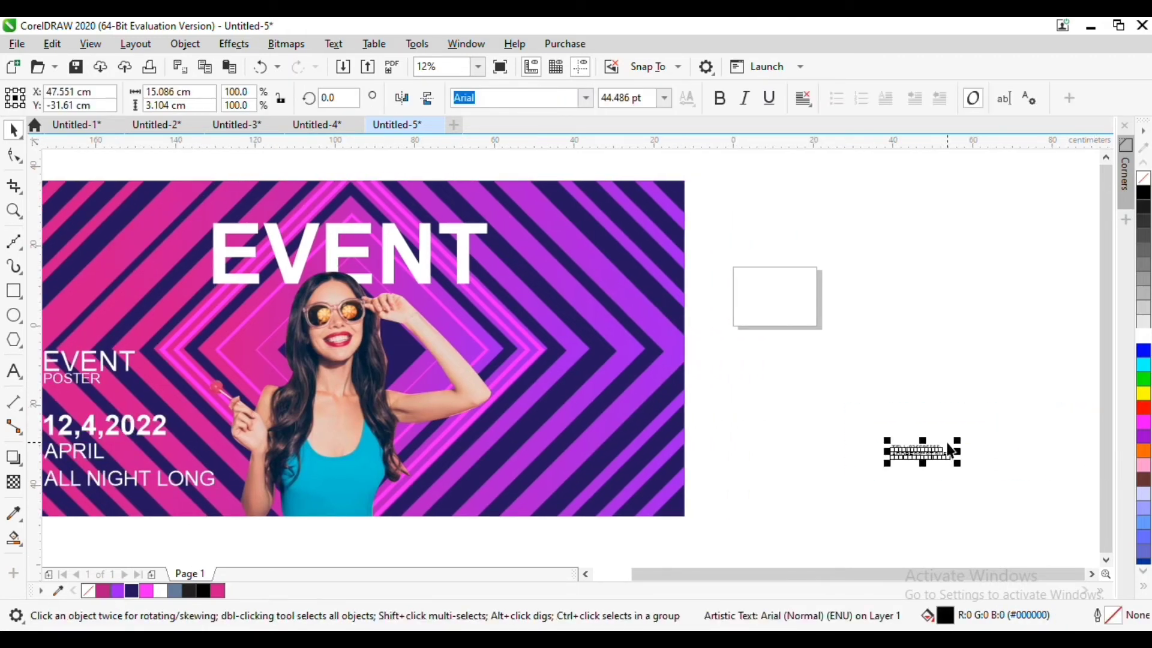
left_click(1143, 339)
left_click_drag(936, 454, 688, 370)
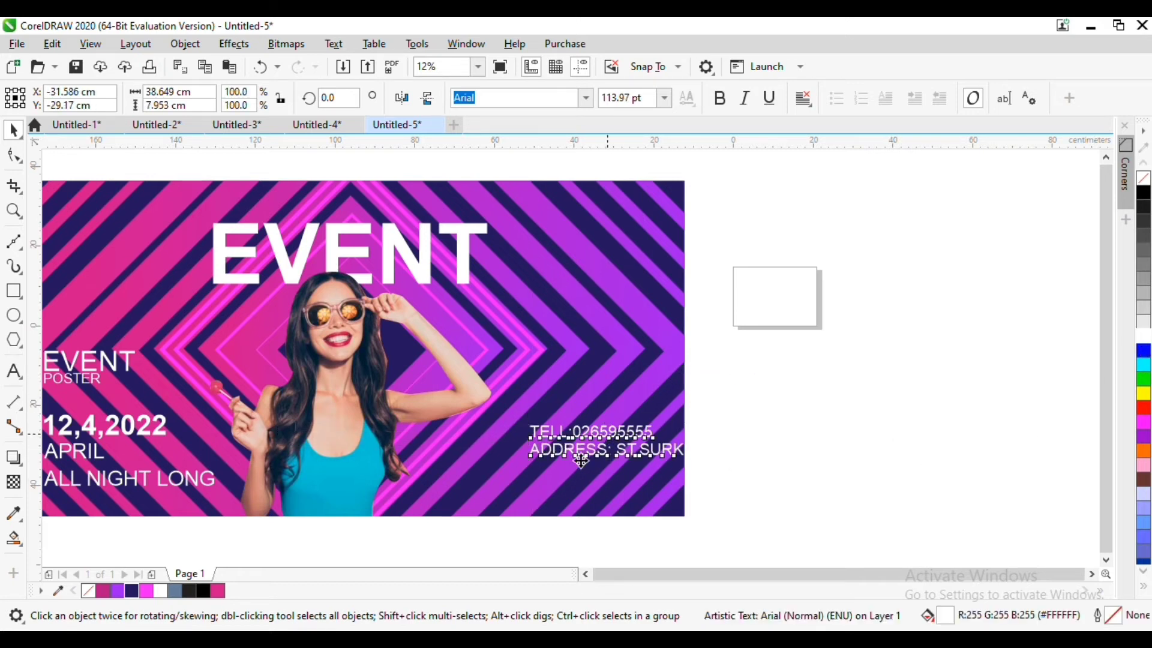
left_click_drag(609, 433, 582, 456)
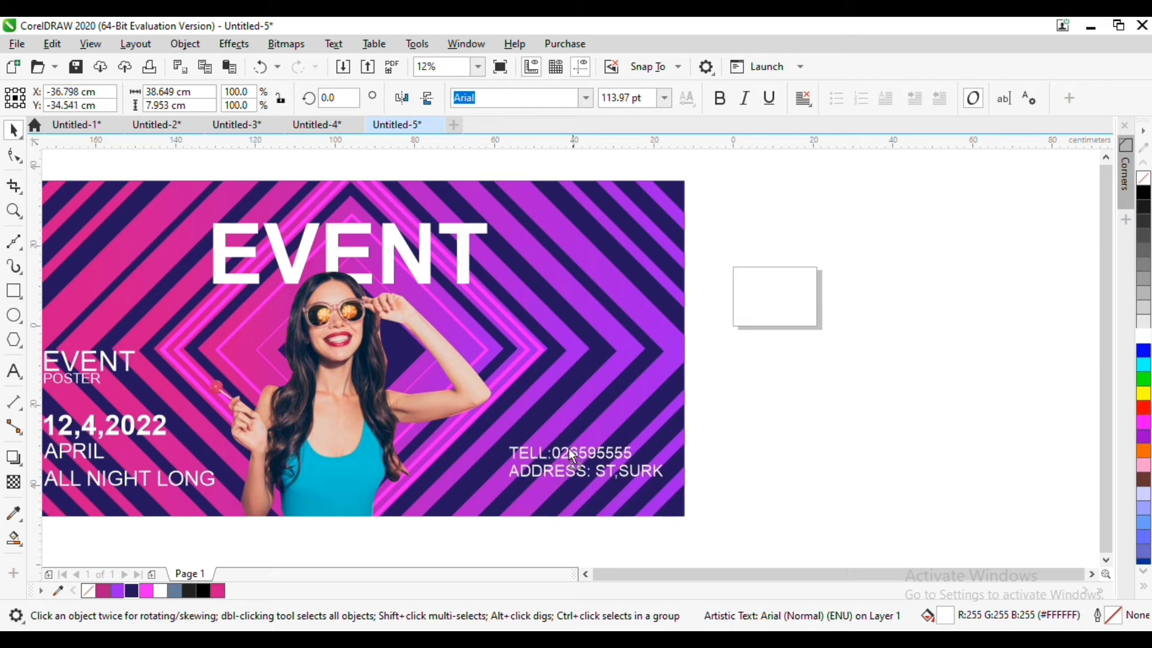
left_click(717, 436)
left_click_drag(131, 432, 333, 418)
scroll(223, 419, "down", 1)
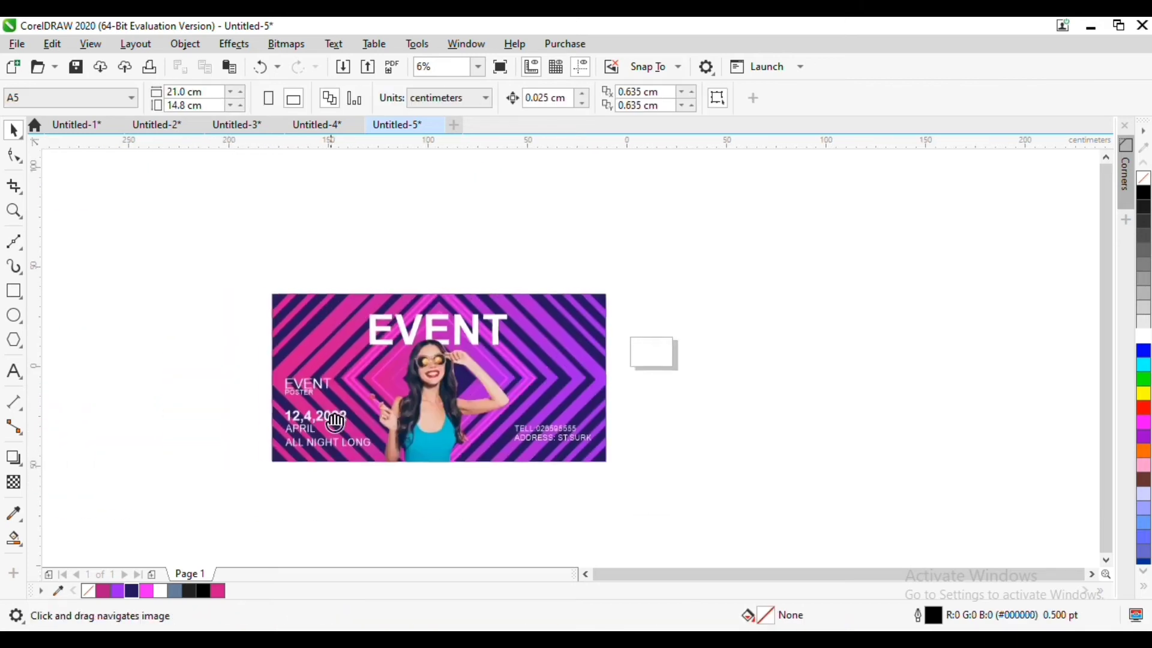
scroll(406, 391, "up", 1)
left_click(461, 377)
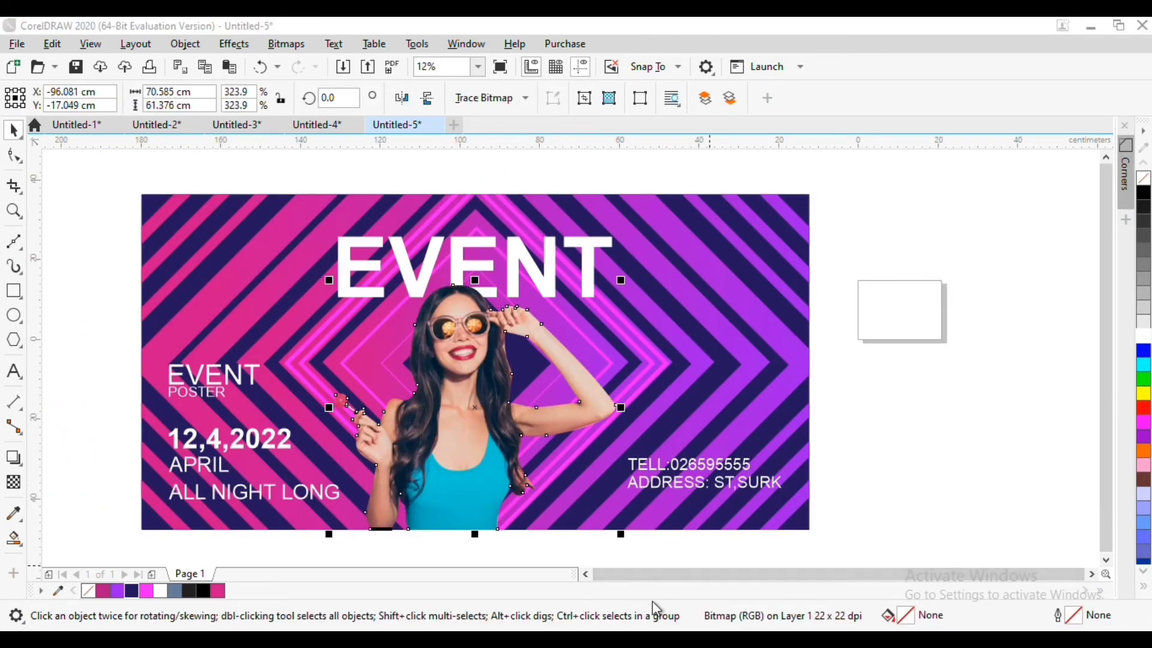
left_click(890, 396)
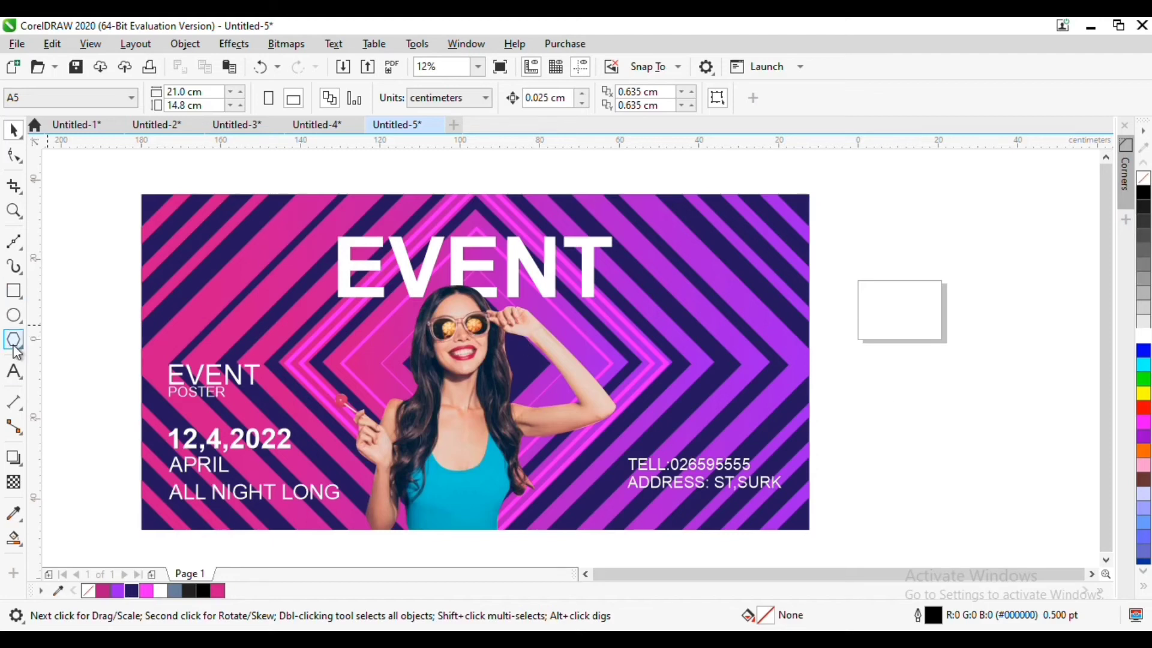
Draw a small circle about 1.1 cm in diameter on the empty area beside the banner and place a copy next to it.
left_click(14, 315)
left_click_drag(630, 251, 837, 238)
scroll(648, 262, "up", 1)
key("space")
left_click_drag(883, 257, 621, 288)
left_click_drag(532, 288, 585, 267)
scroll(561, 264, "up", 1)
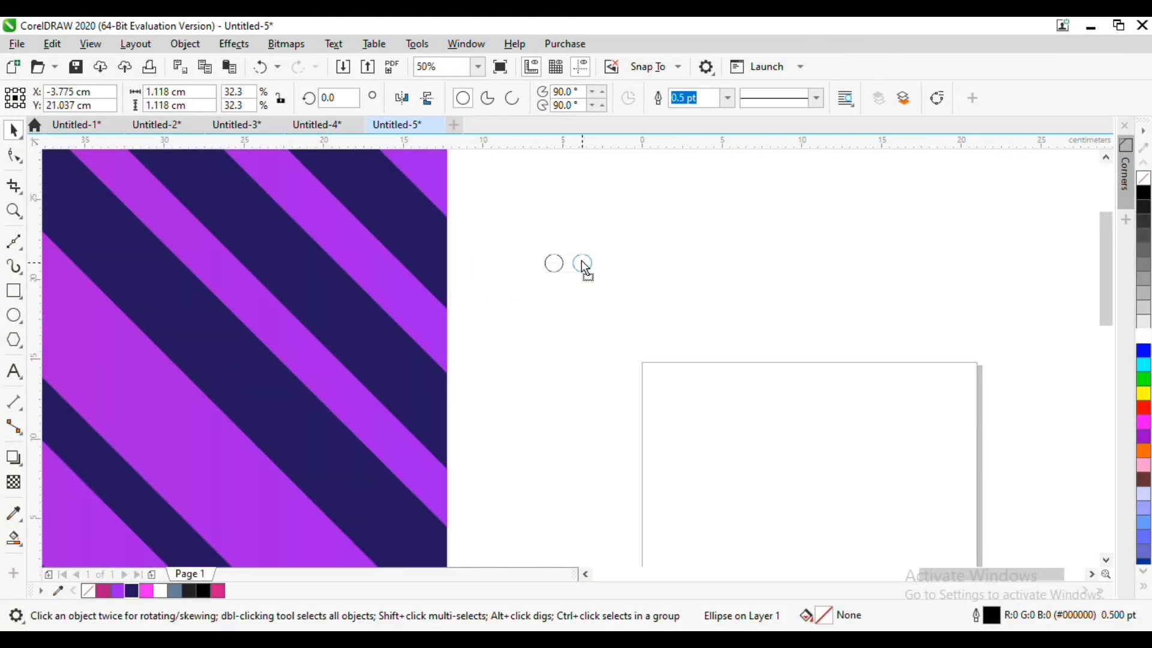
Repeat the circle copy at the same spacing to build a horizontal row of 33 circles.
key("ctrl+r")
key("ctrl+r")
key("ctrl+r")
key("ctrl+r")
key("ctrl+r")
key("ctrl+r")
key("ctrl+r")
key("ctrl+r")
key("ctrl+r")
key("ctrl+r")
key("ctrl+r")
key("ctrl+r")
key("ctrl+r")
key("ctrl+r")
key("ctrl+r")
key("ctrl+r")
key("ctrl+r")
key("ctrl+r")
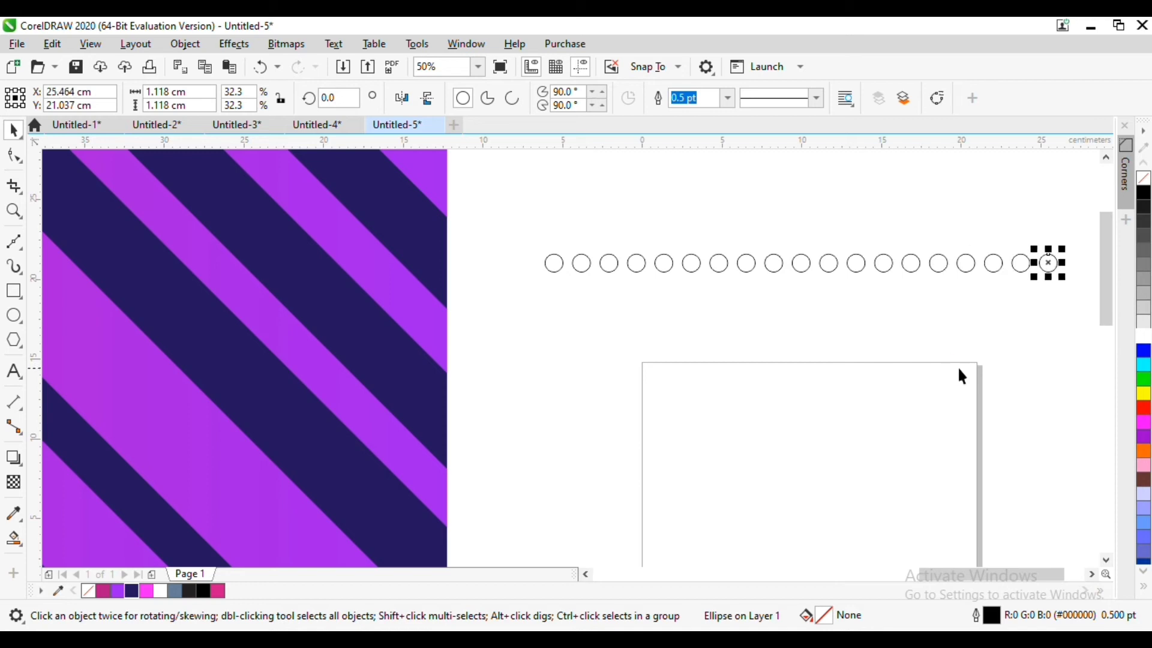
left_click_drag(931, 367, 701, 357)
key("ctrl+r")
key("ctrl+r")
key("ctrl+r")
key("ctrl+r")
key("ctrl+r")
key("ctrl+r")
scroll(766, 368, "down", 2)
key("ctrl+r")
key("ctrl+r")
key("ctrl+r")
key("ctrl+r")
Group the whole row of circles and fill it white.
left_click_drag(578, 304, 928, 362)
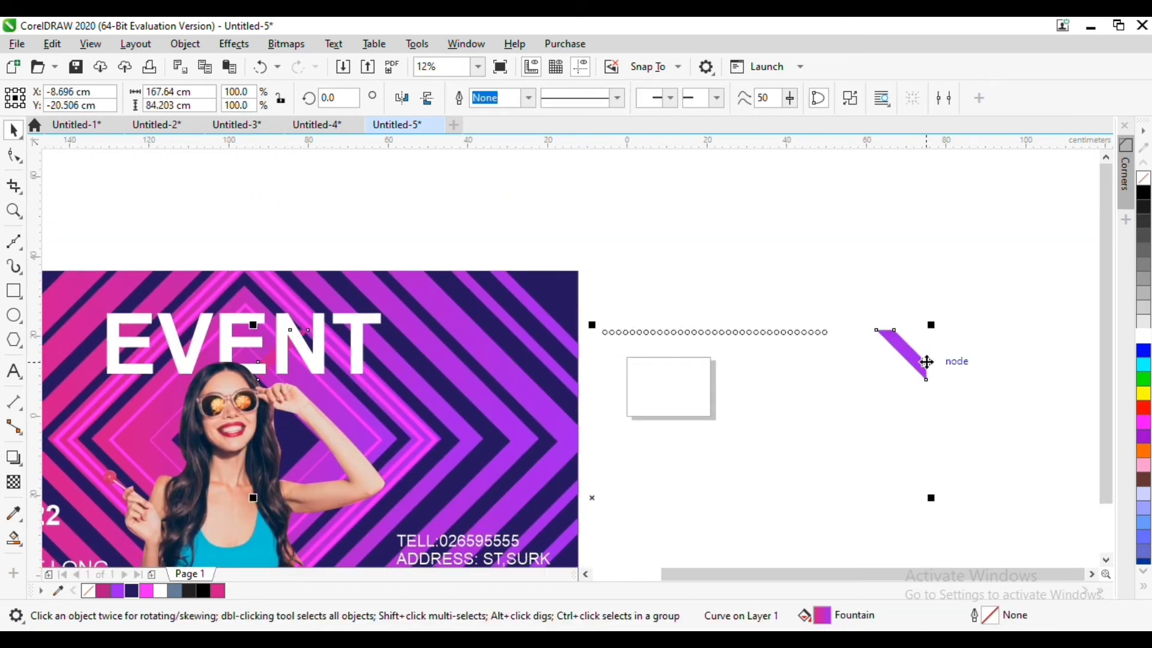
key("ctrl+z")
left_click_drag(844, 310, 553, 360)
key("ctrl+g")
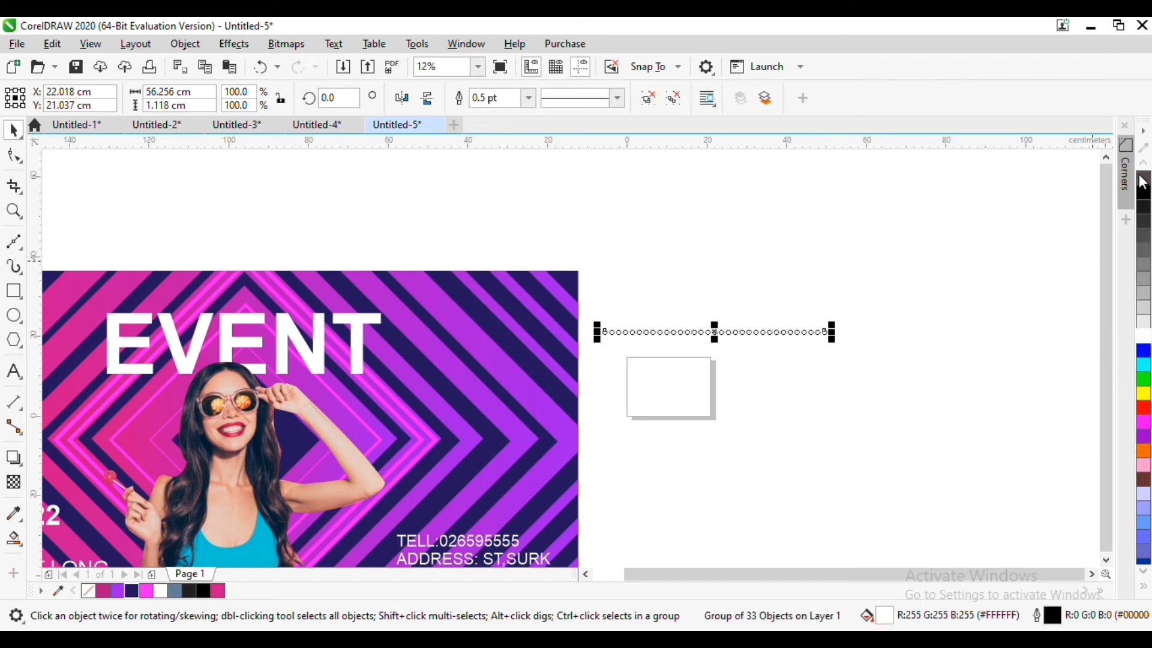
right_click(1141, 177)
key("ctrl+z")
Duplicate the circle row downward at even spacing into a grid about 35 cm tall and combine the grid into one curve.
scroll(712, 332, "up", 2)
left_click_drag(685, 321, 684, 350)
key("ctrl+d")
key("ctrl+d")
key("ctrl+d")
key("ctrl+d")
key("ctrl+d")
key("ctrl+d")
key("ctrl+d")
key("ctrl+d")
key("ctrl+d")
key("ctrl+d")
scroll(703, 343, "down", 2)
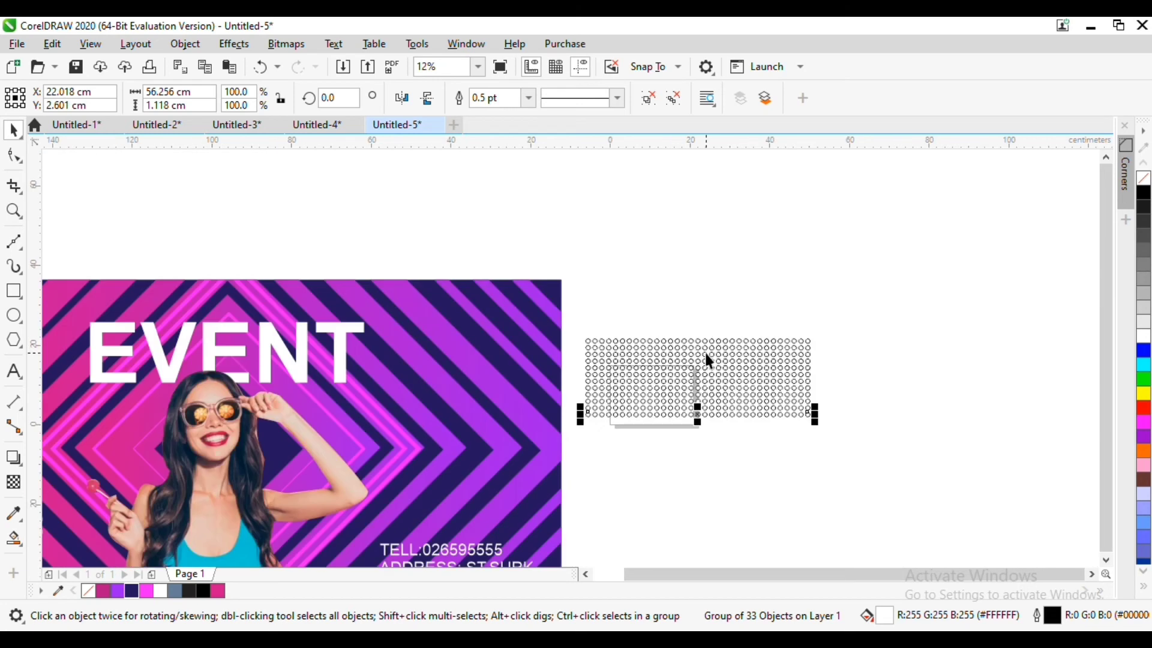
key("ctrl+d")
key("ctrl+d")
key("ctrl+d")
key("ctrl+d")
key("ctrl+d")
key("ctrl+d")
key("ctrl+d")
key("ctrl+d")
key("ctrl+d")
key("ctrl+d")
left_click_drag(552, 534, 555, 533)
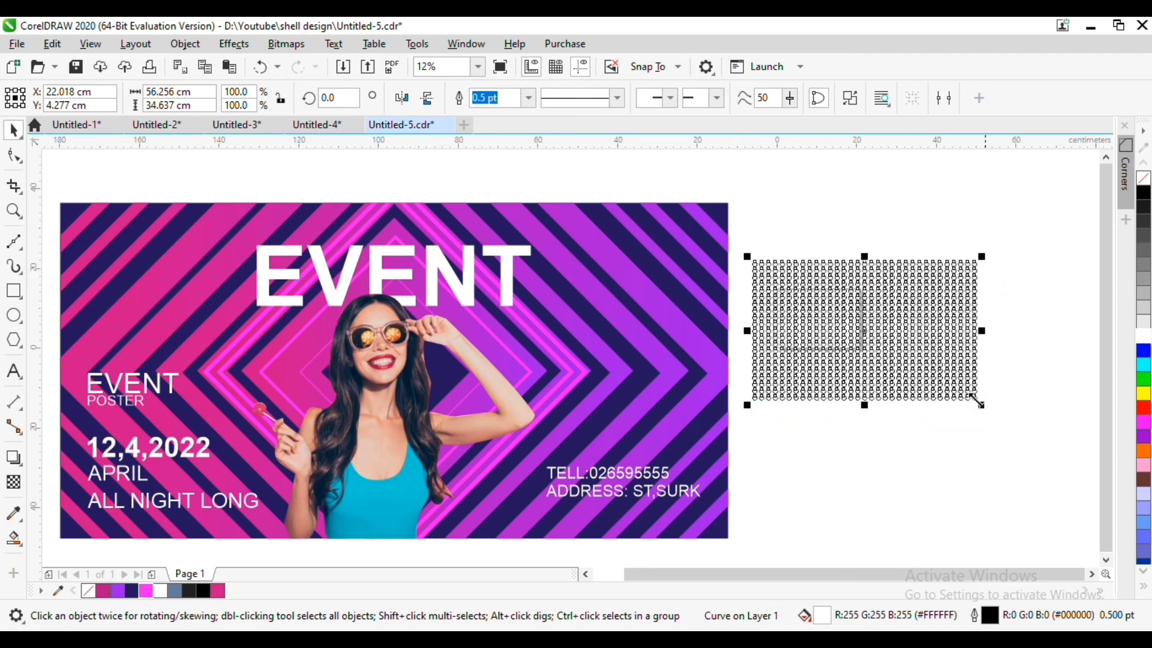
Fill the dot grid with the bright magenta #FC18F5, remove its outline and move it over the woman.
left_click(147, 591)
left_click_drag(964, 354, 436, 394)
right_click(1143, 179)
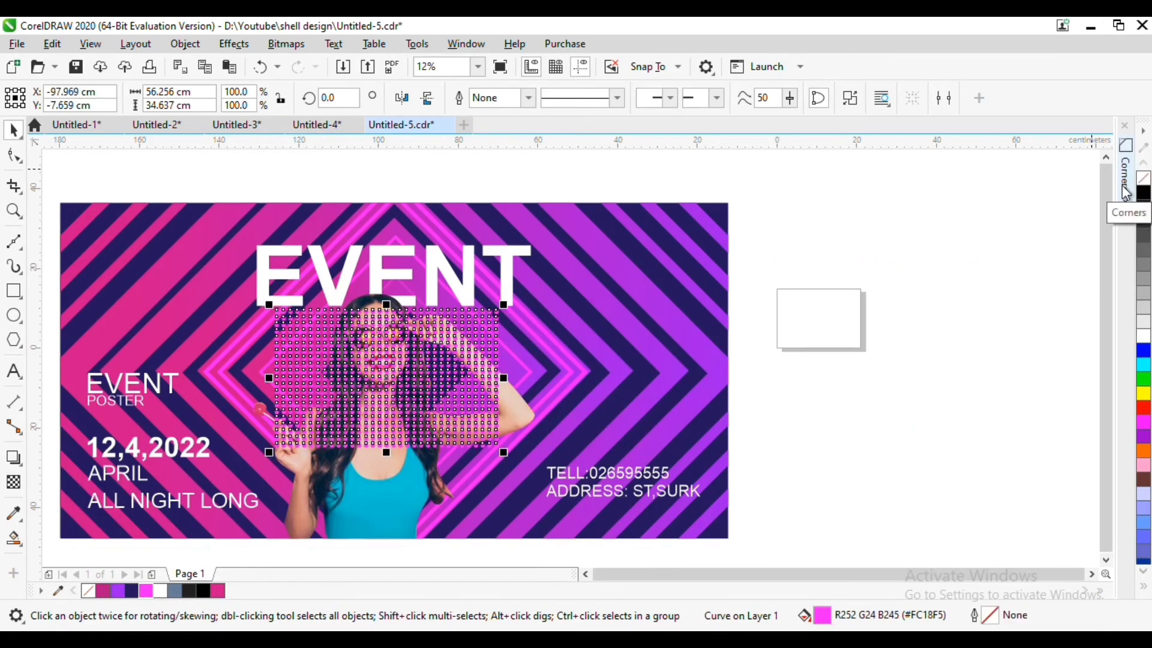
Send the dot pattern behind the woman and the EVENT title and centre it on the diamond.
key("ctrl+Page_Down")
left_click(513, 342, "shift")
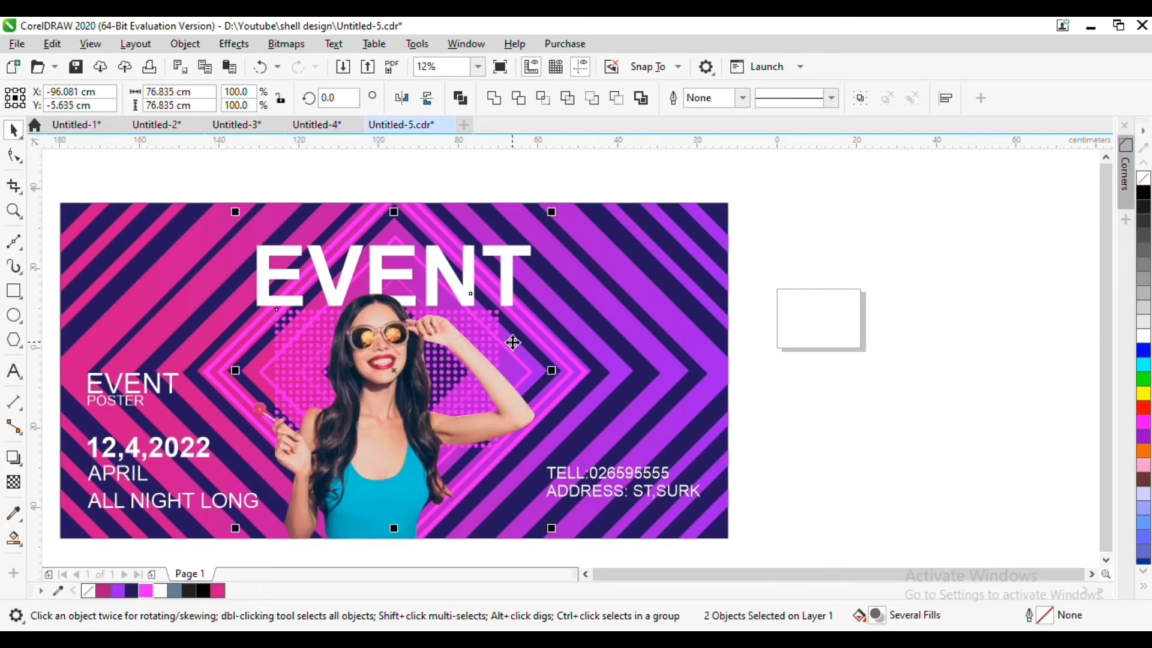
left_click(503, 335)
left_click_drag(503, 334, 495, 324)
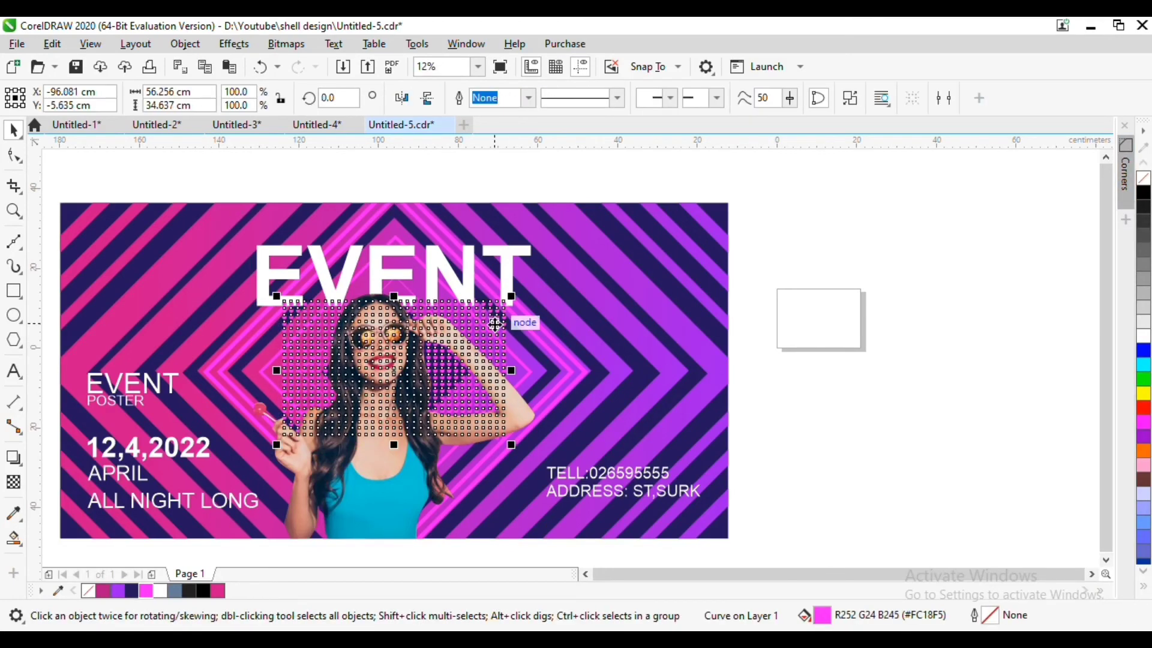
Apply an elliptical fountain transparency to the dot pattern, spreading from the woman's chin out to her elbow.
left_click(13, 486)
left_click_drag(419, 370, 389, 371)
scroll(402, 371, "up", 2)
left_click_drag(506, 421, 656, 472)
Make the transparency's centre white and its outer end black, and pull the outer end closer so the dots fade outward.
left_click(378, 370)
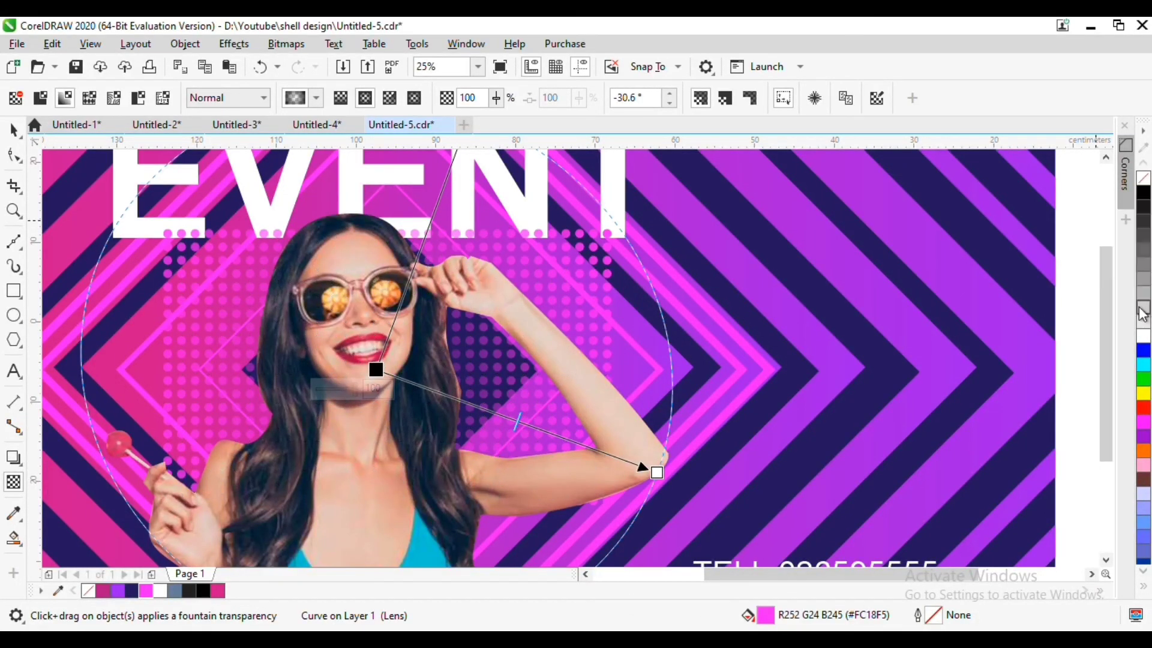
left_click(1143, 336)
left_click(656, 472)
left_click(1143, 193)
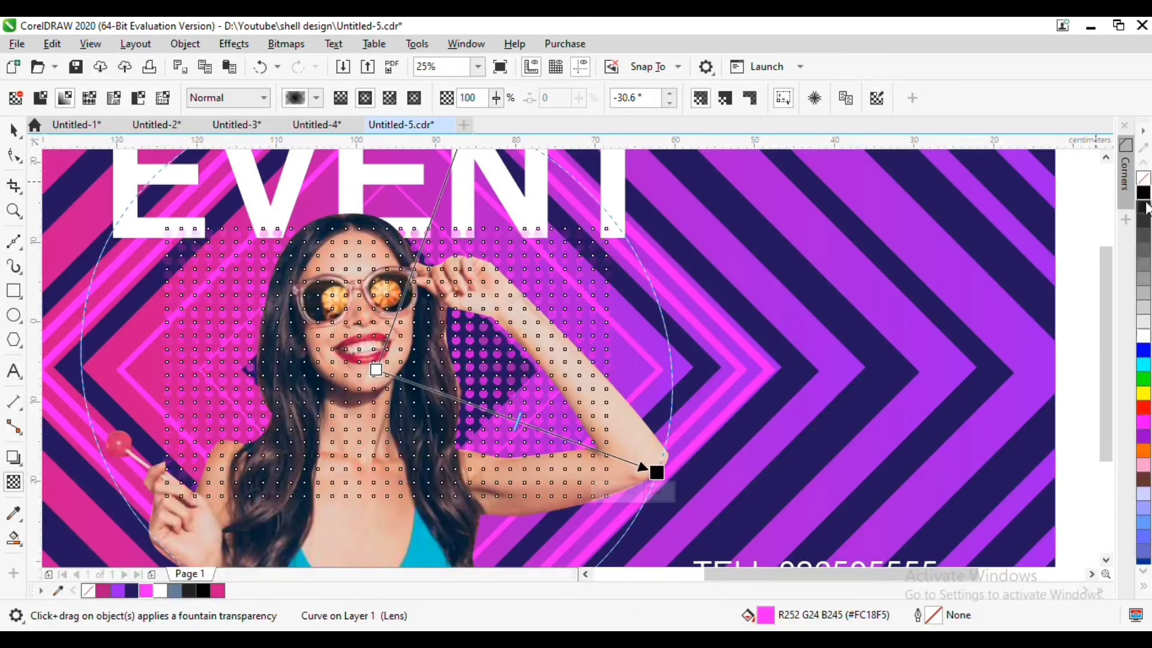
left_click_drag(657, 474, 523, 424)
Enlarge the dot pattern around its centre to about 73.8 by 45.5 cm and copy it over the banner's upper-right corner.
left_click(14, 130)
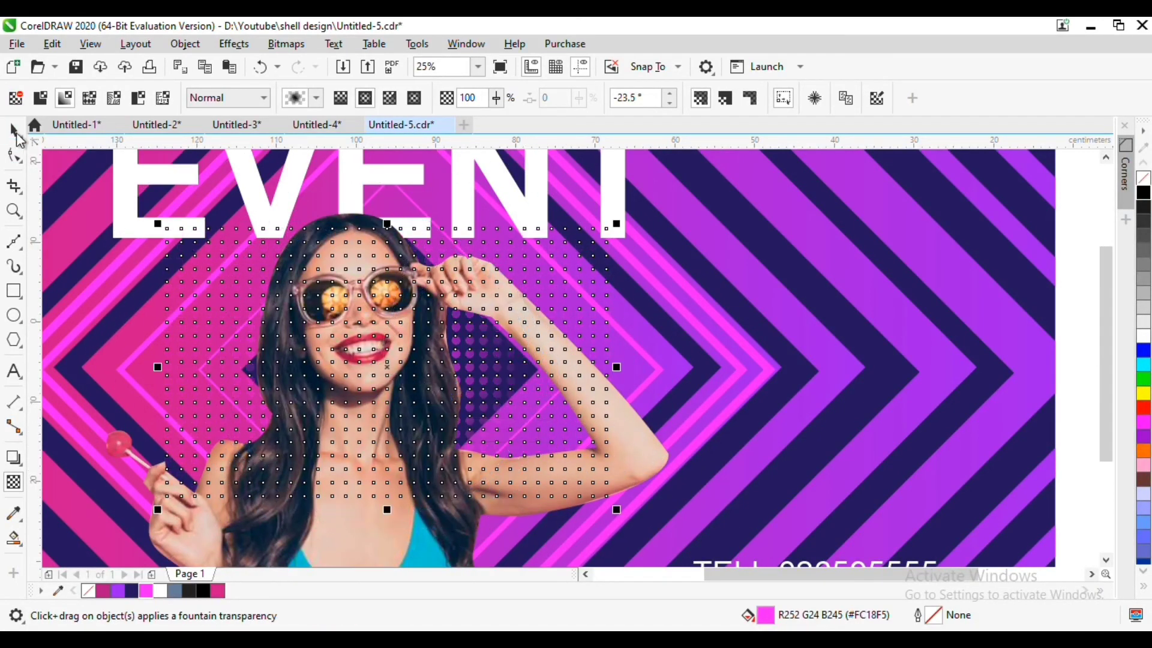
left_click_drag(615, 226, 686, 191)
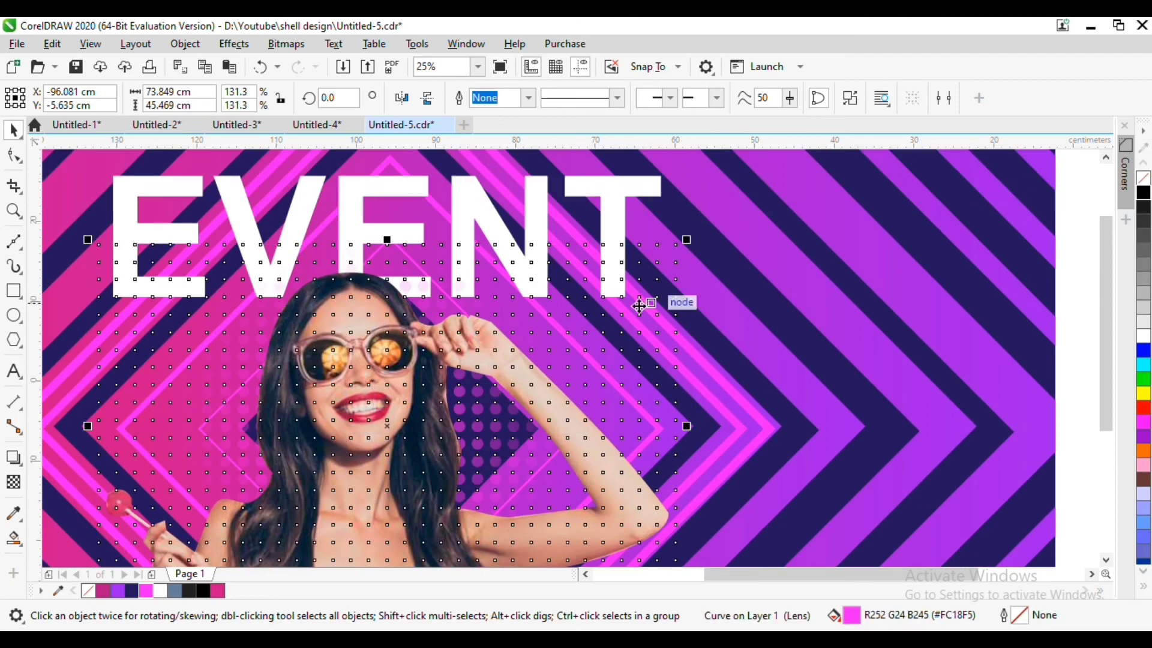
scroll(601, 334, "down", 1)
left_click(875, 351)
left_click_drag(567, 367, 778, 281)
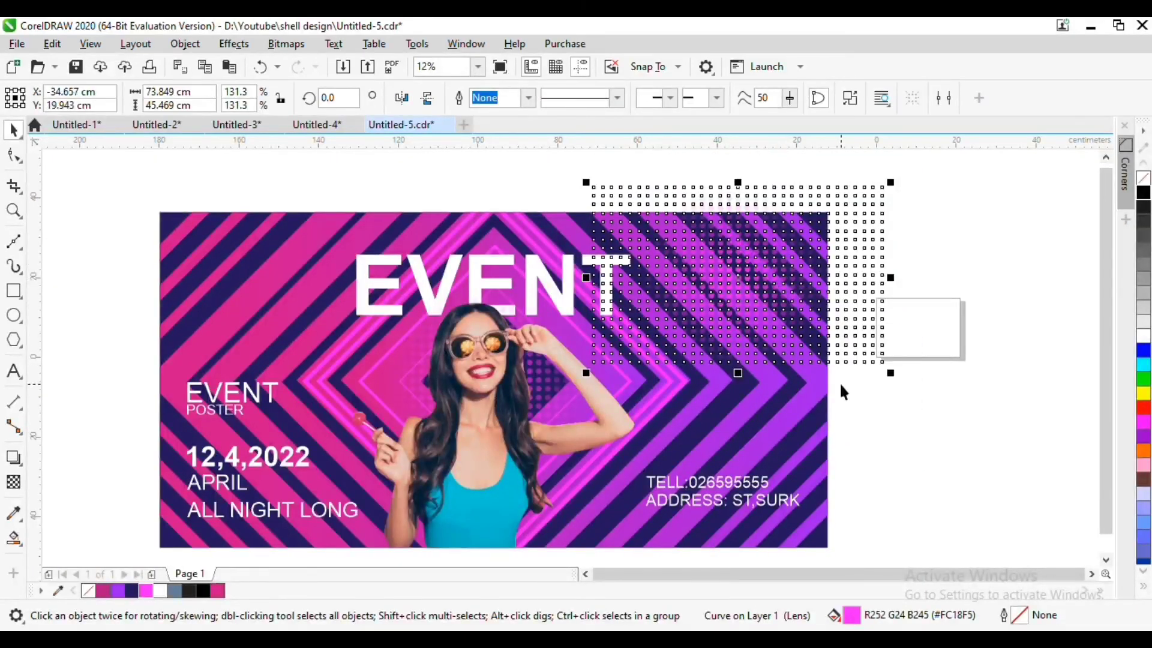
Try to PowerClip the copied dot pattern together with the banner background.
left_click(810, 431, "shift")
left_click(184, 44)
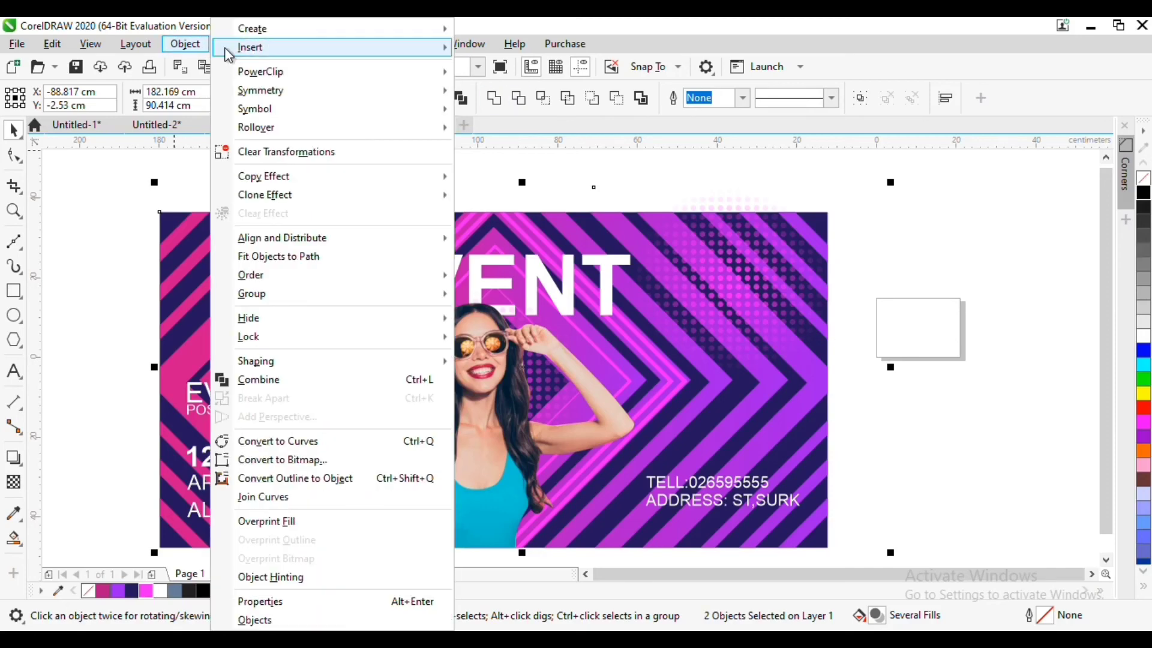
mouse_move(336, 71)
left_click(528, 72)
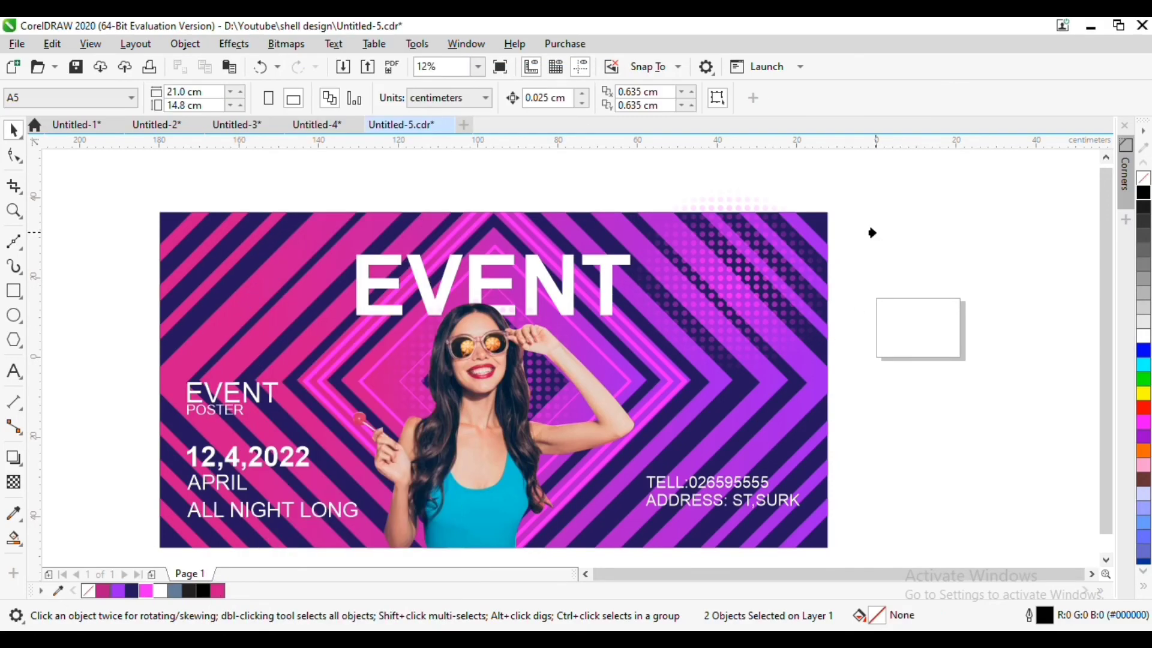
left_click(752, 204)
left_click(562, 384)
left_click(757, 376)
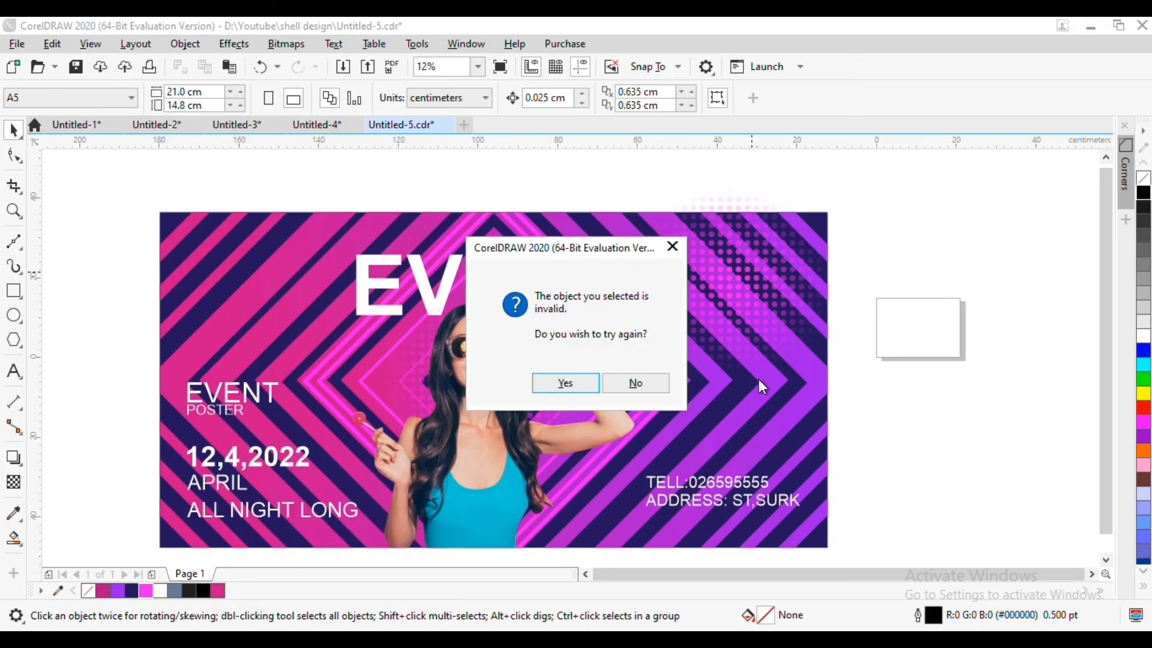
left_click(563, 384)
left_click(725, 403)
left_click(635, 383)
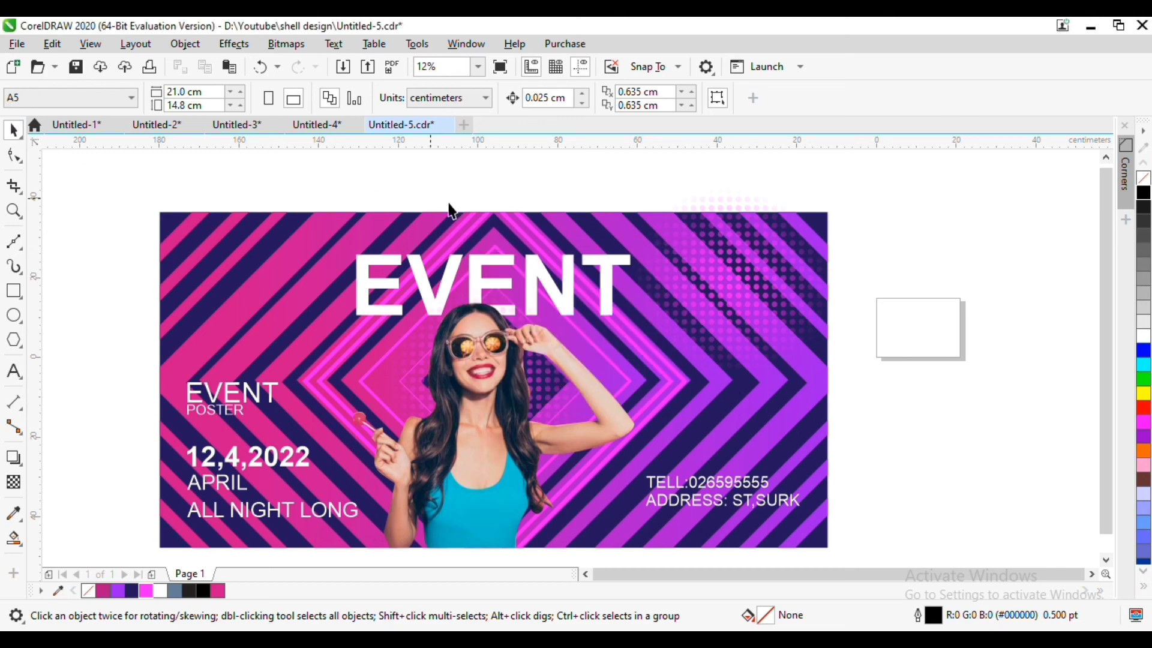
PowerClip only the upper-right dot pattern inside the banner's background rectangle.
left_click(754, 232)
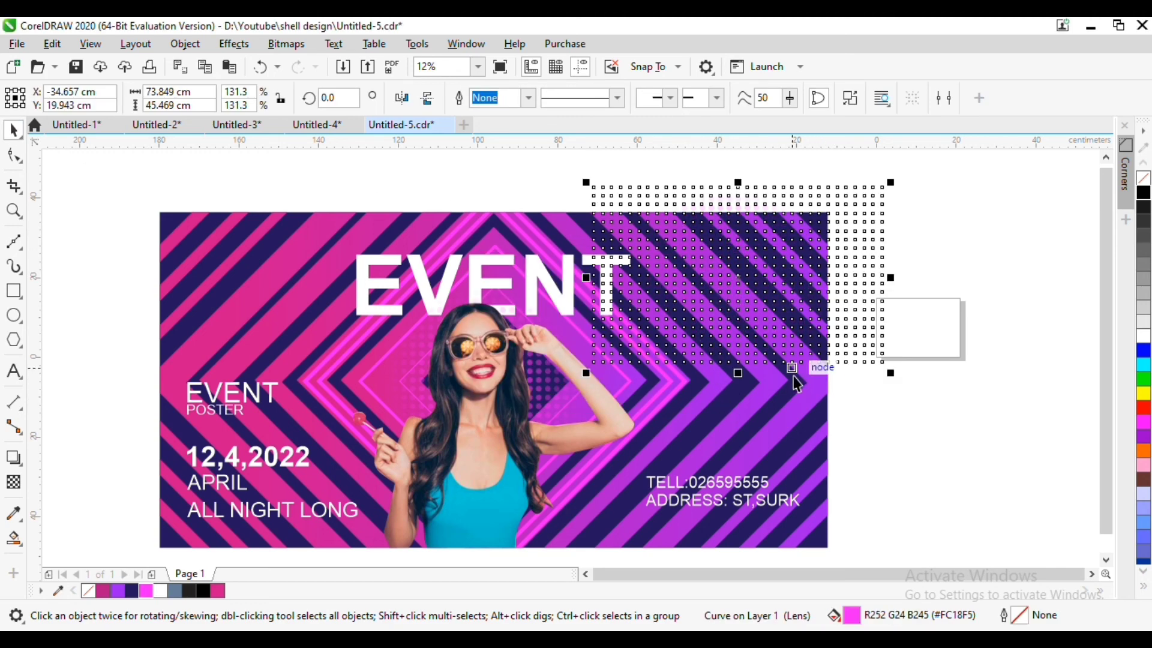
left_click(185, 44)
mouse_move(240, 69)
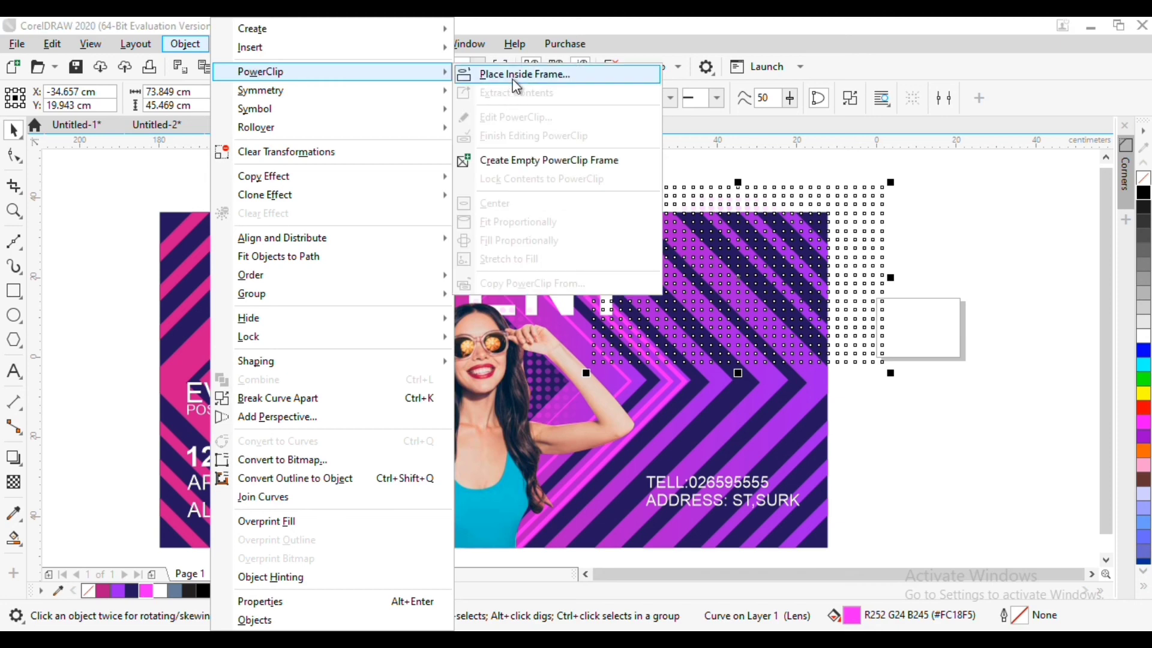
left_click(514, 72)
left_click(718, 248)
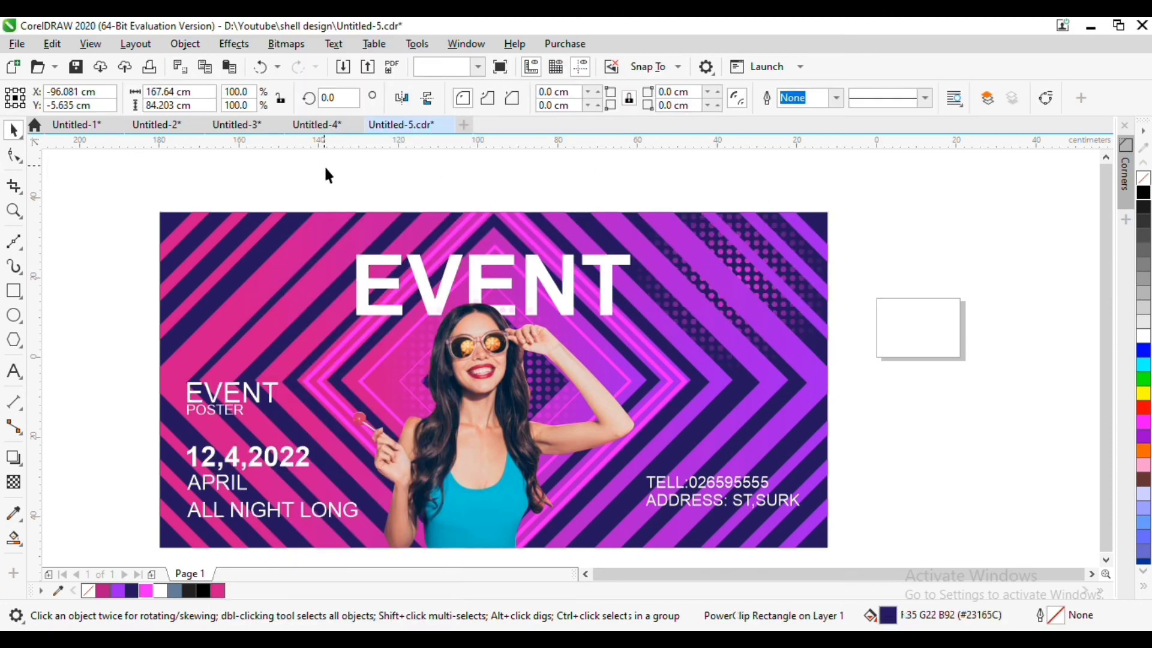
Select the dot pattern inside the PowerClip and copy it to the banner's lower-left corner.
key("ctrl+z")
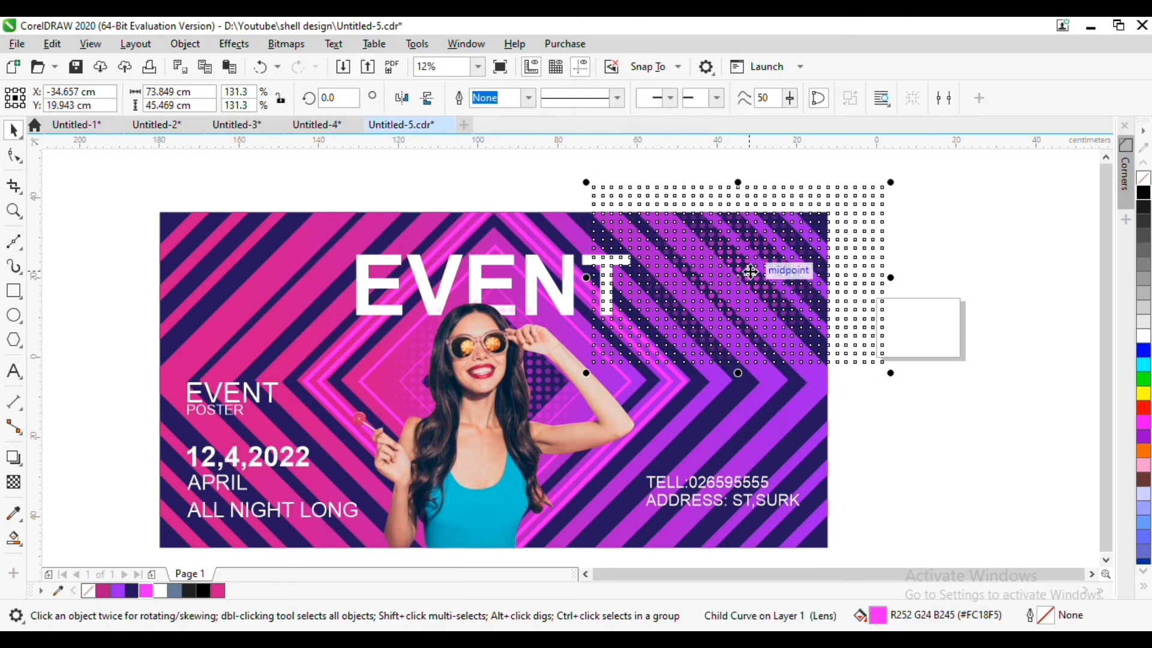
left_click_drag(749, 272, 282, 363)
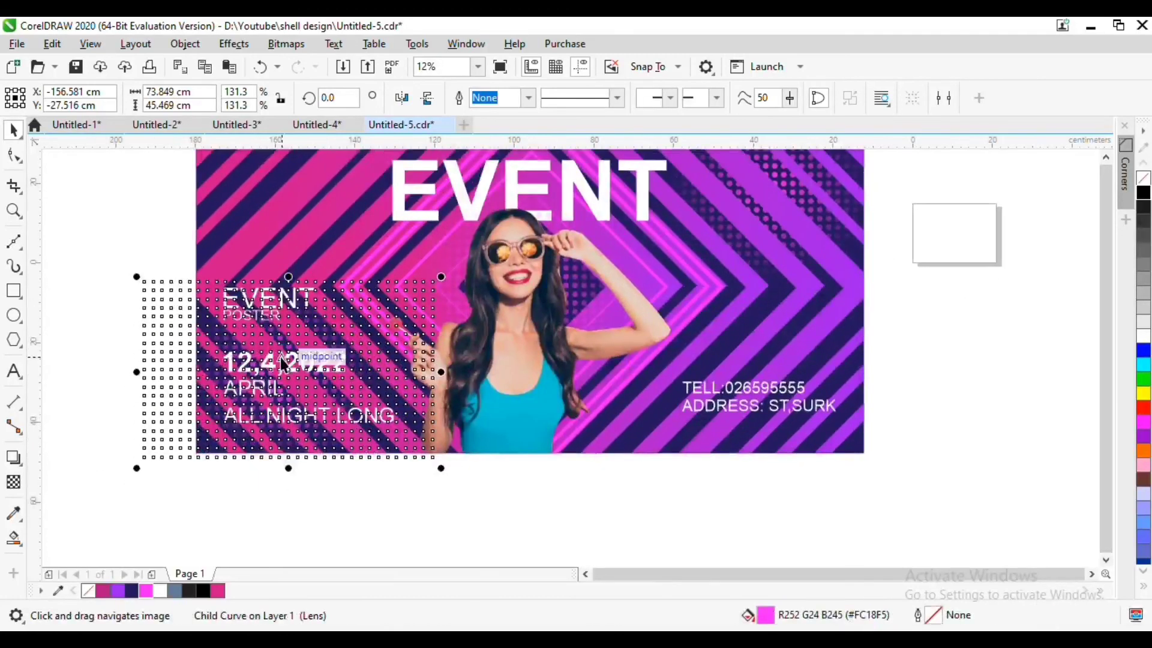
Select the lower-left dot pattern inside the PowerClip and copy it to the banner's lower-right corner.
left_click(71, 243)
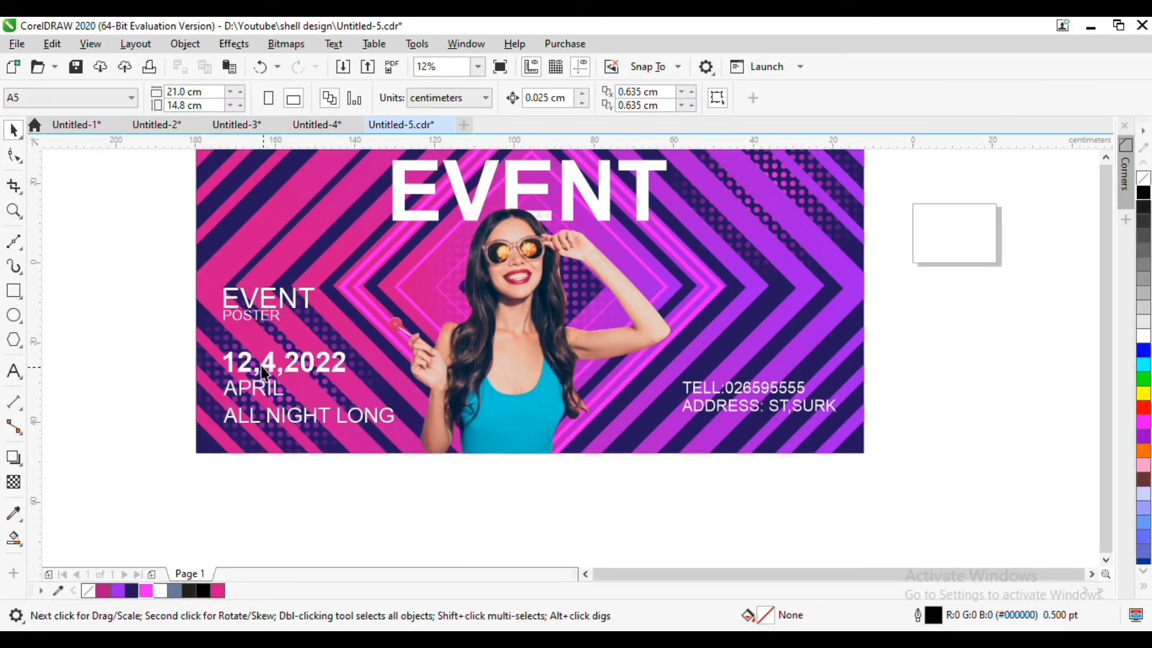
left_click(234, 348)
left_click(234, 348, "ctrl")
left_click_drag(234, 348, 657, 333)
left_click(942, 389)
scroll(585, 364, "down", 1)
left_click_drag(527, 325, 465, 348)
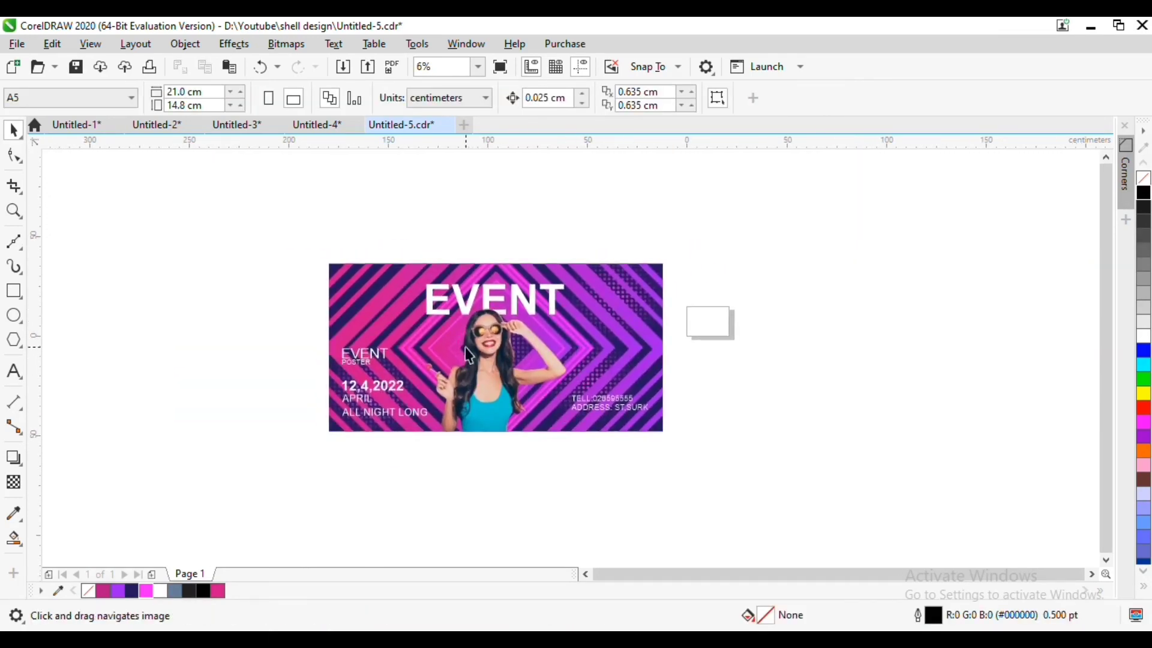
Select the lower-right dot pattern inside the PowerClip and copy it over the banner's upper-left corner.
scroll(469, 355, "up", 1)
left_click(724, 409)
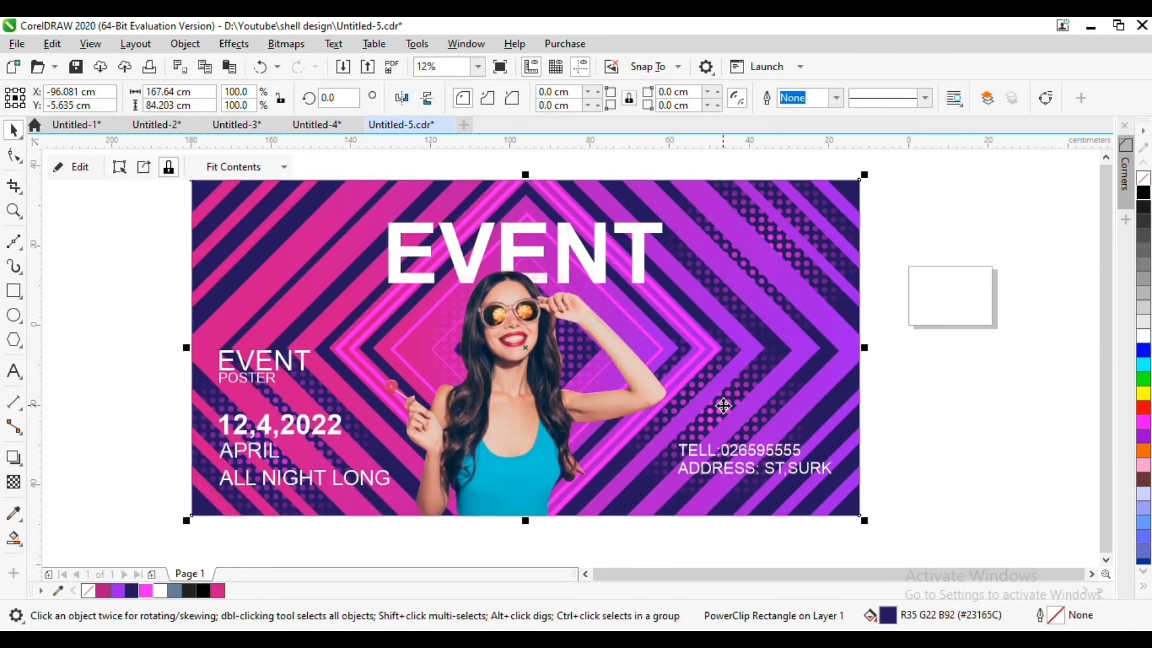
left_click(724, 406, "ctrl")
left_click_drag(731, 406, 321, 251)
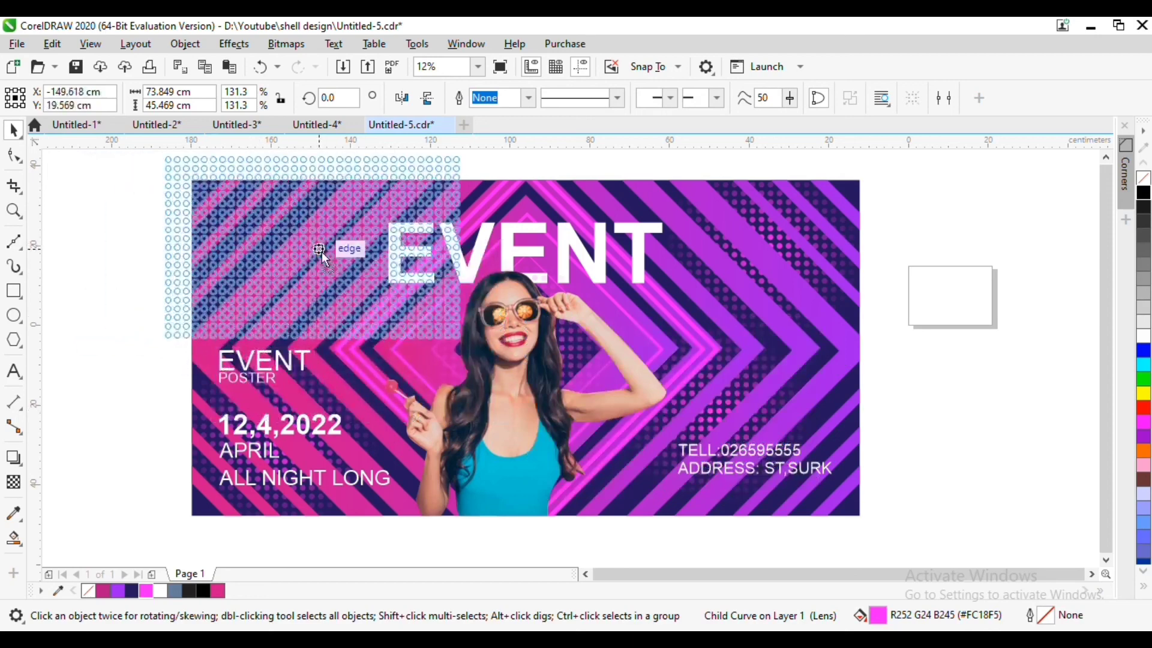
left_click(163, 338)
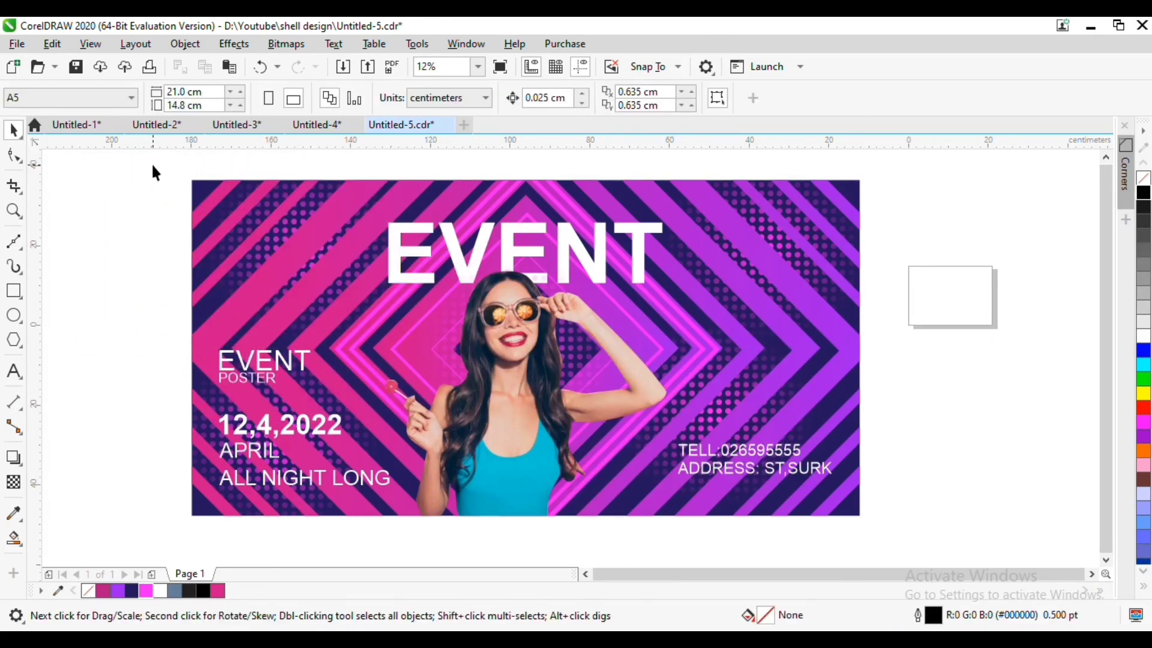
Select all banner objects, fit them in the view and preview the finished poster full screen.
scroll(888, 516, "down", 1)
key("ctrl+a")
key("shift+F2")
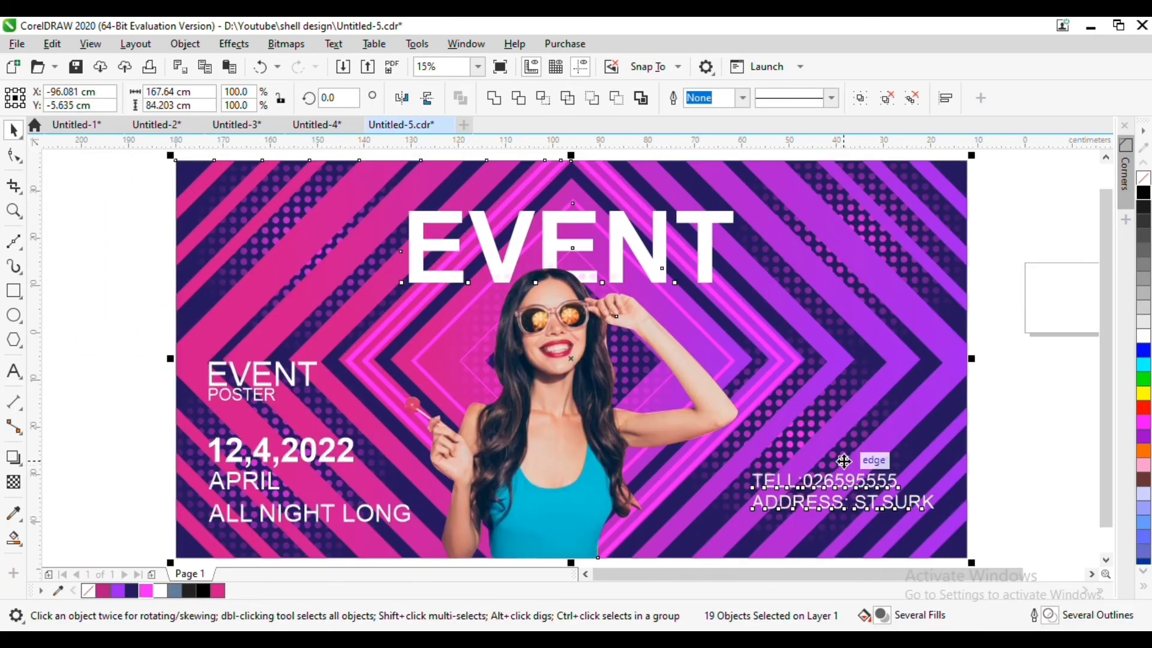
key("F9")
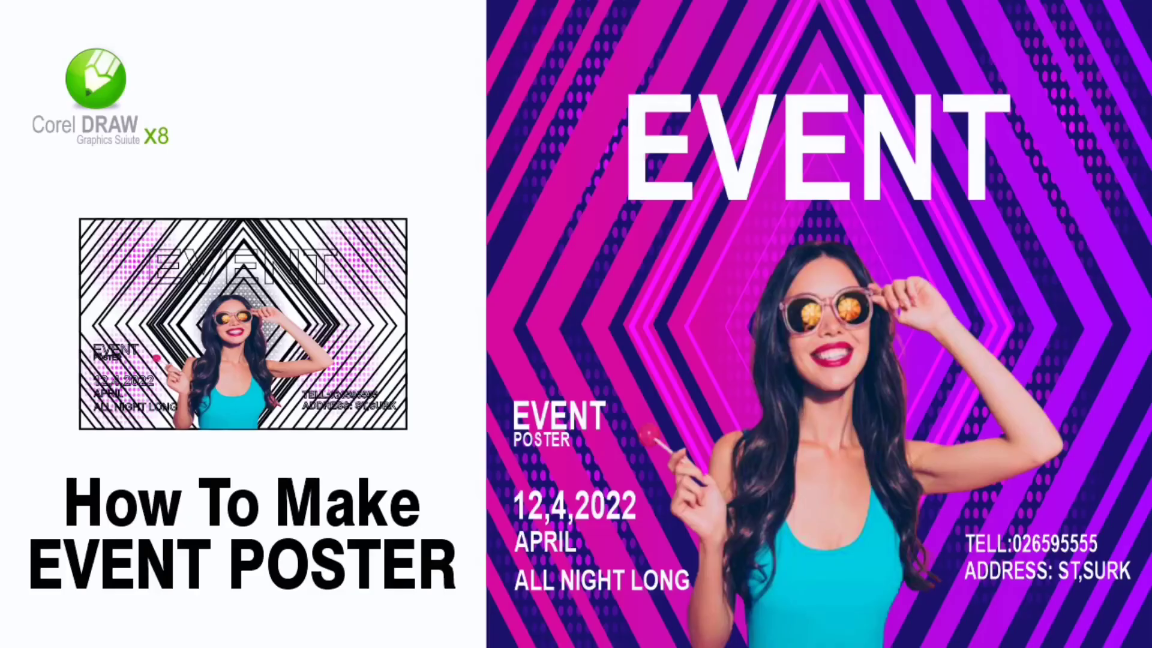